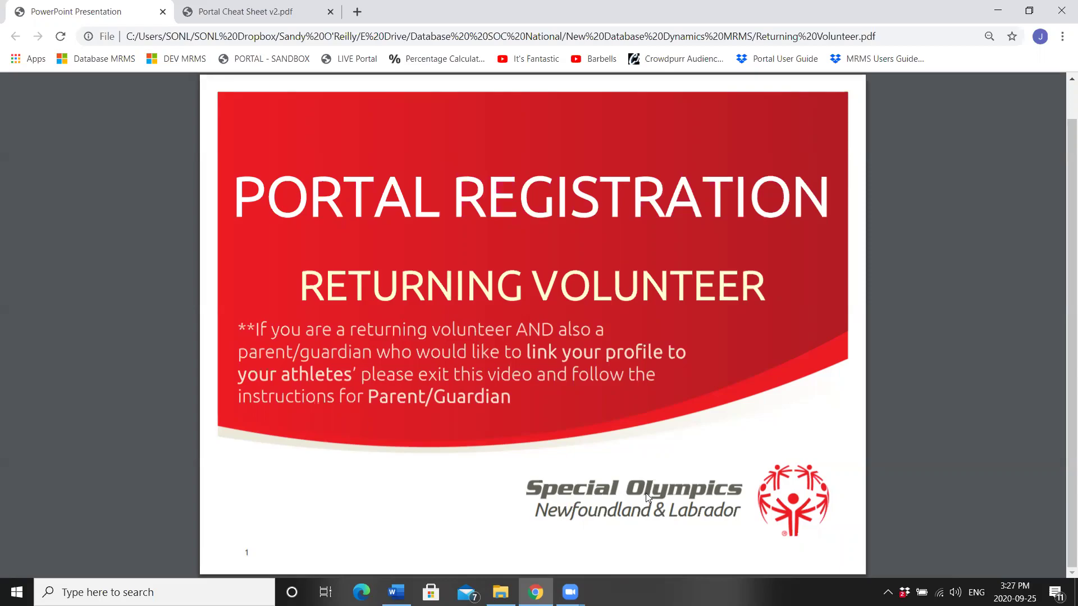
Step: Switch to the Portal Cheat Sheet v2.pdf tab showing the portal link and contents
key("ctrl+Tab")
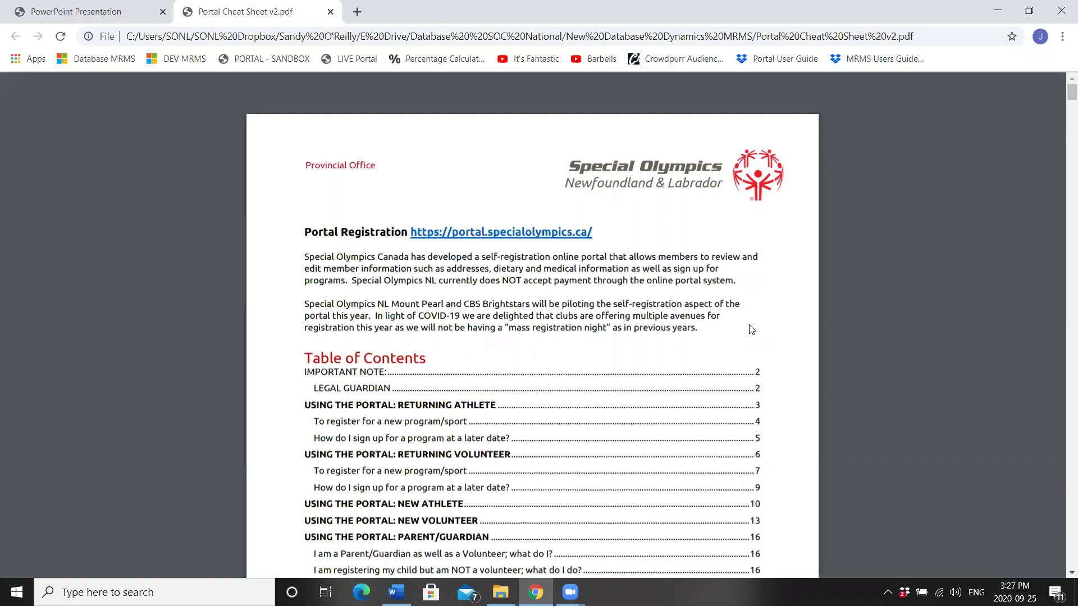
Step: Follow the cheat sheet's portal link and go to the REGISTRATION page's form
left_click(532, 232)
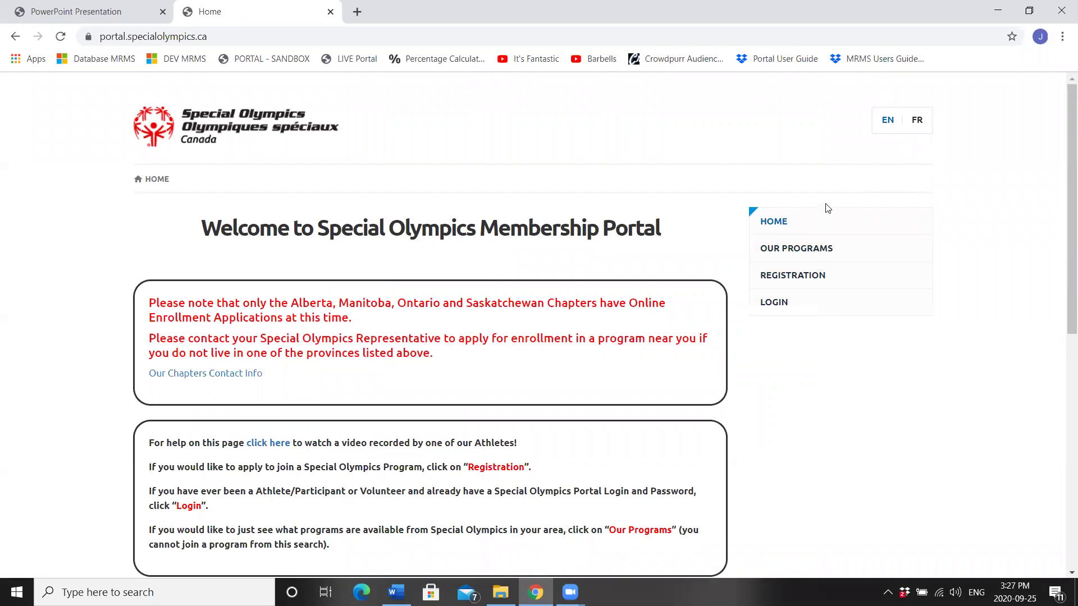
left_click(800, 276)
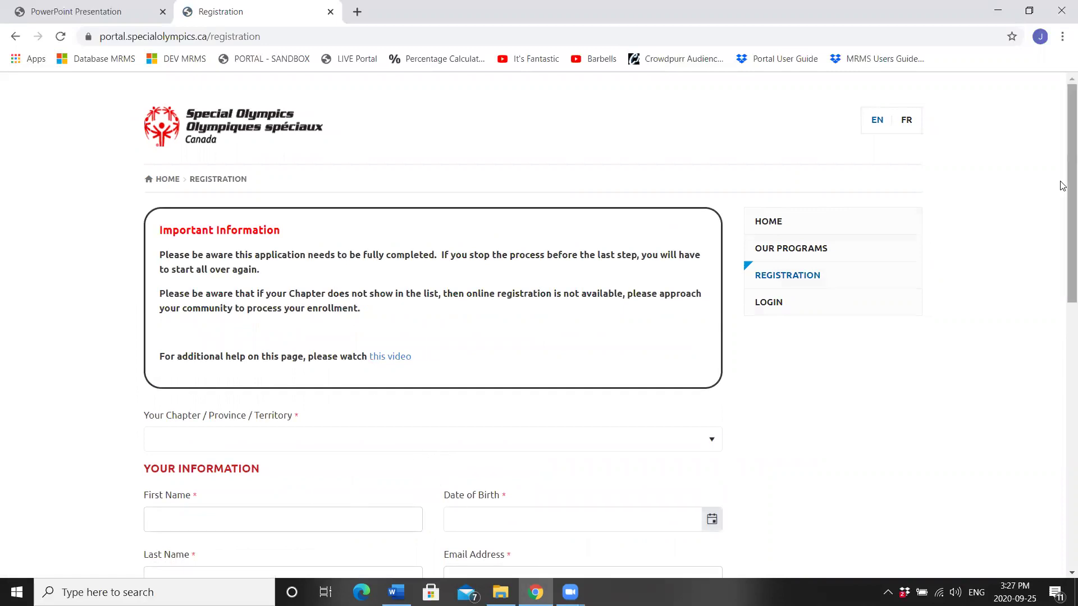
left_click_drag(1067, 186, 1062, 266)
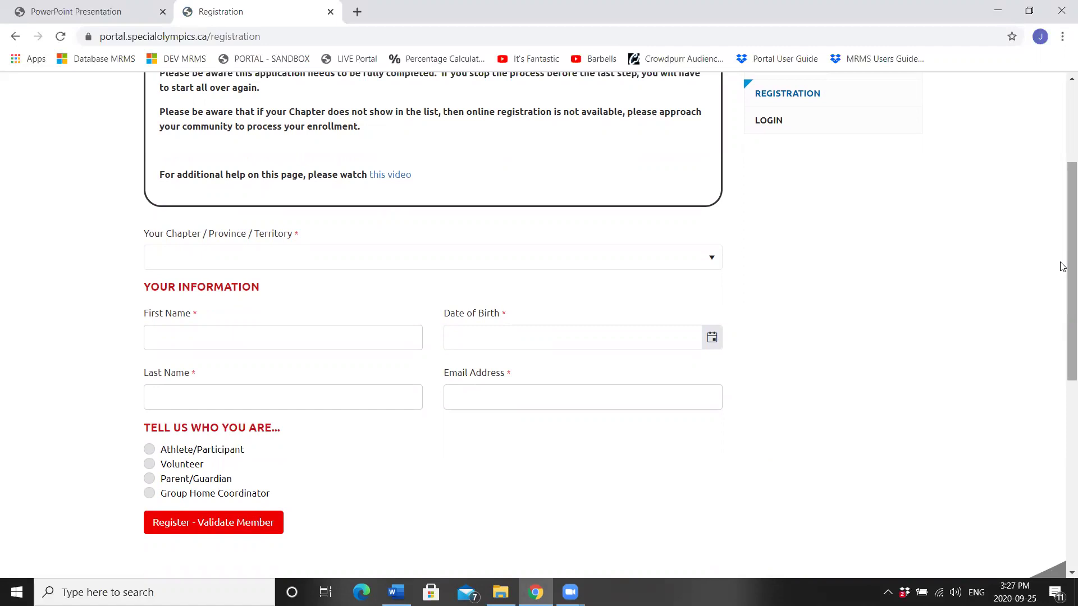
Step: Choose SO Newfoundland & Labrador as the chapter and enter the first and last name
left_click(293, 261)
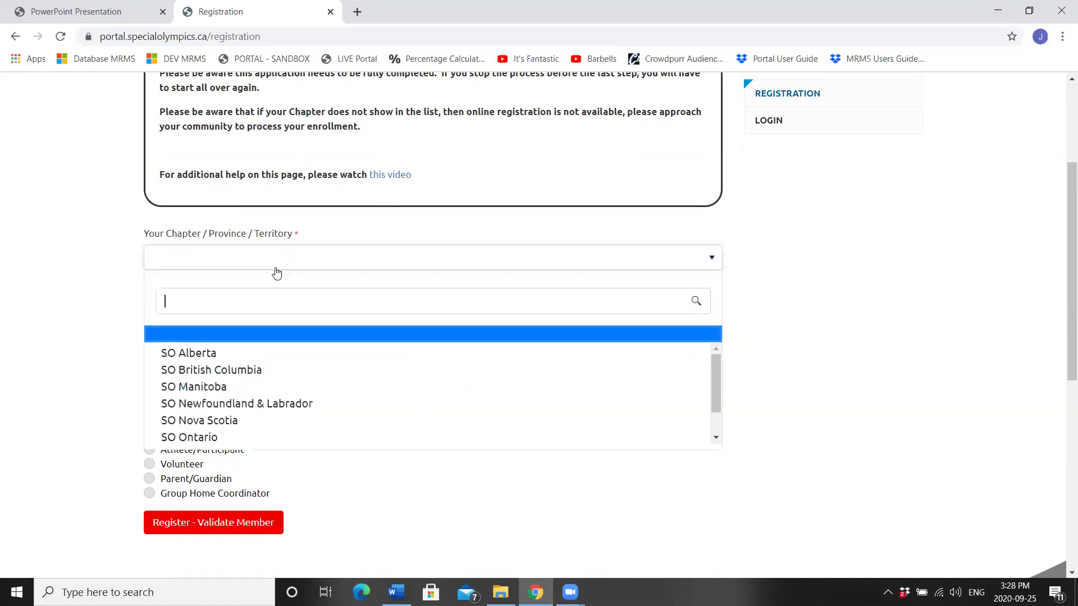
left_click(254, 404)
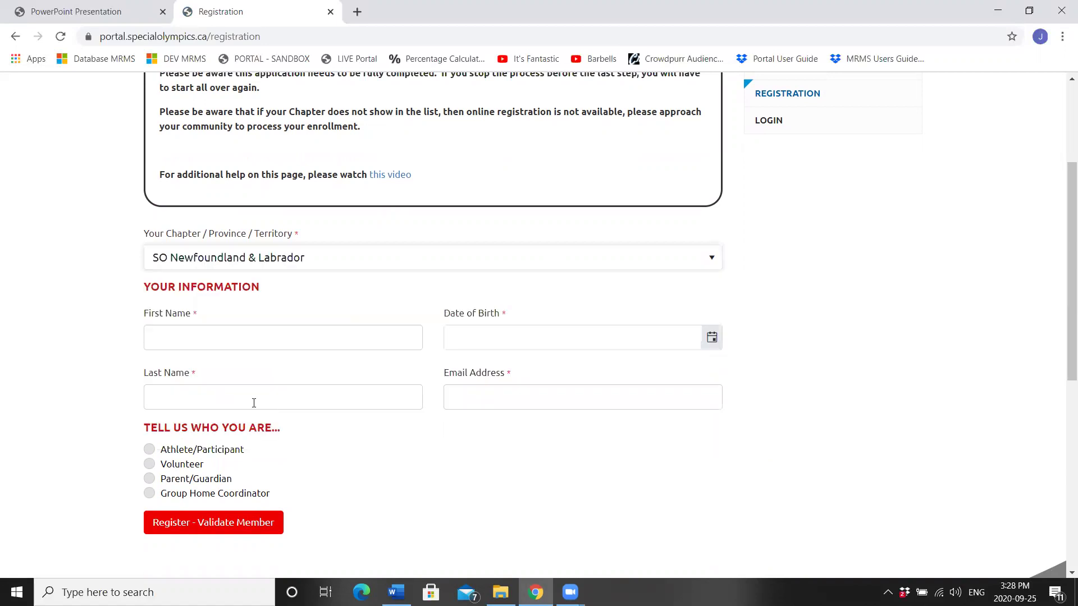
left_click(193, 339)
type("Test")
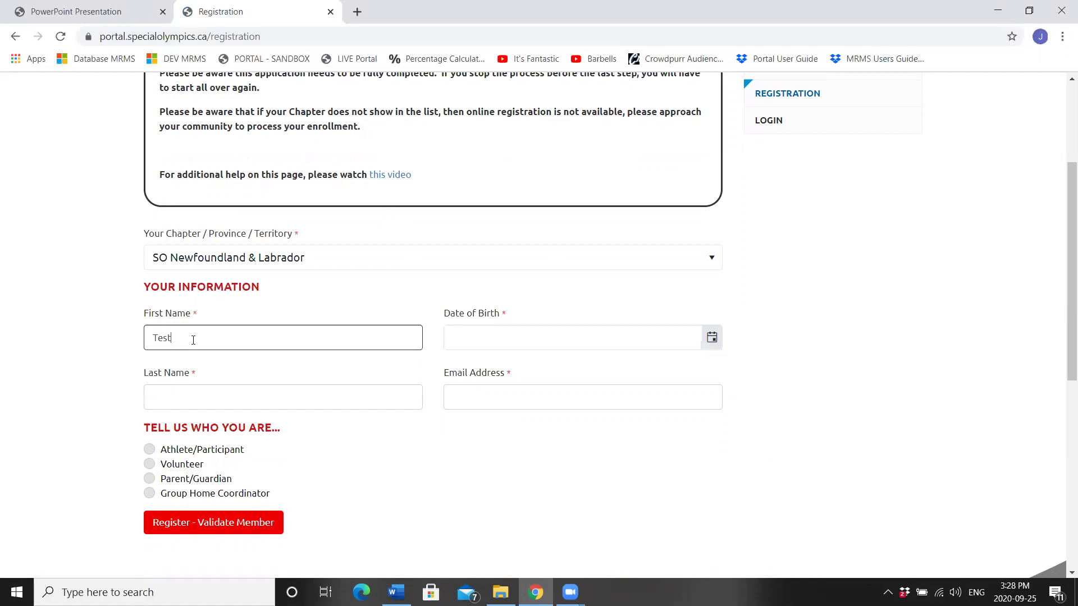
key("Tab")
type("Volunteer")
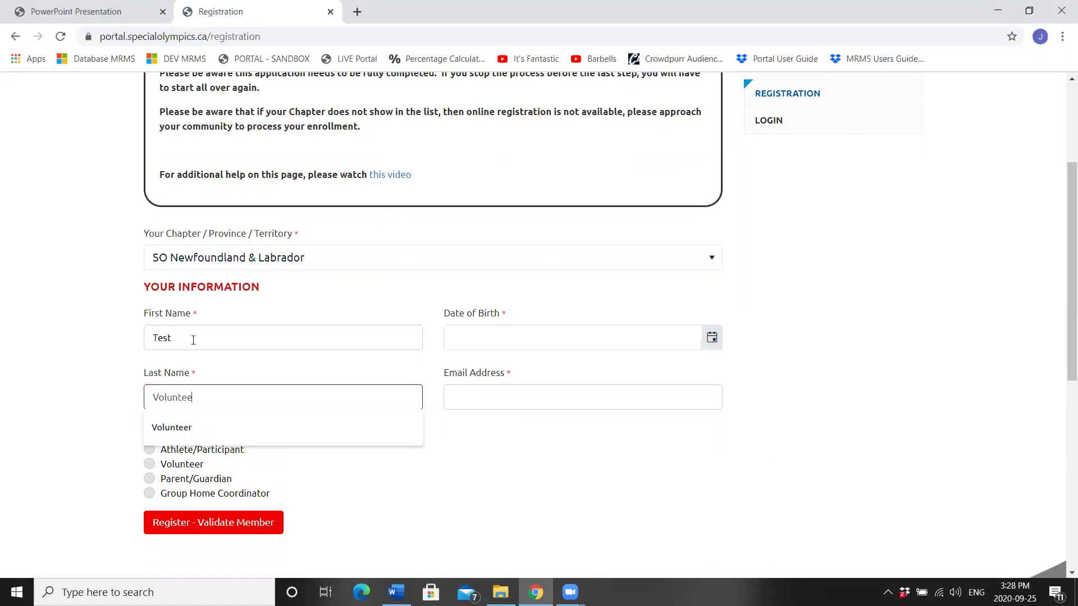
left_click(452, 334)
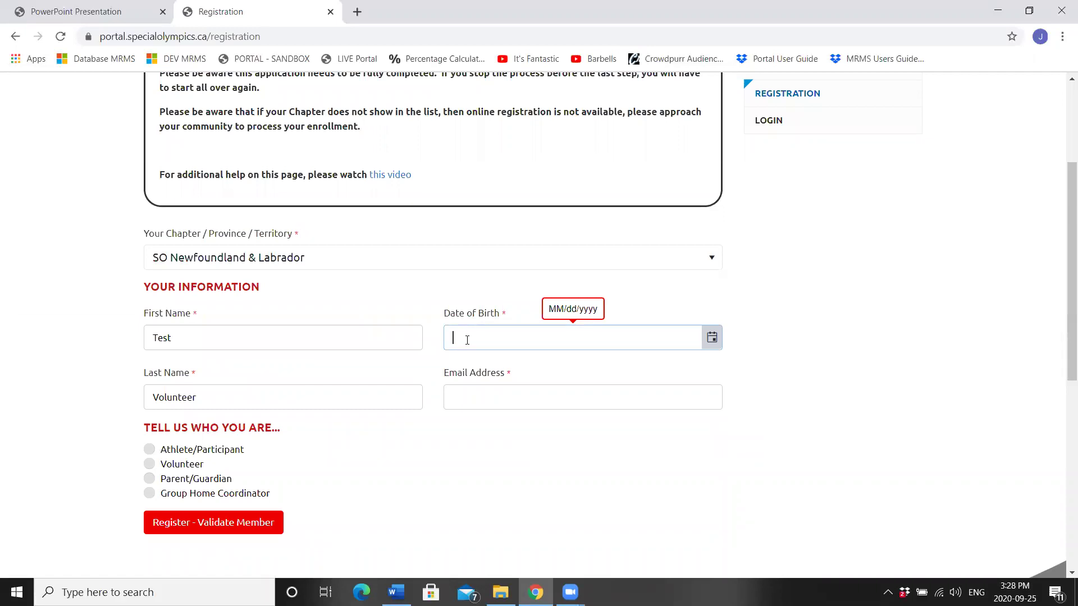
type("1/02/1956")
key("Tab")
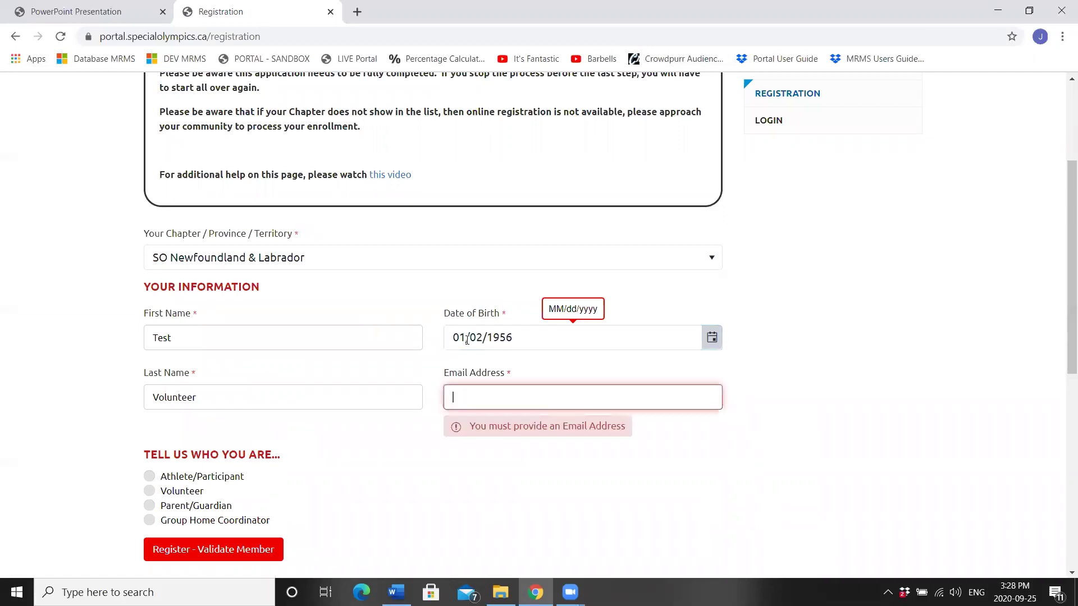
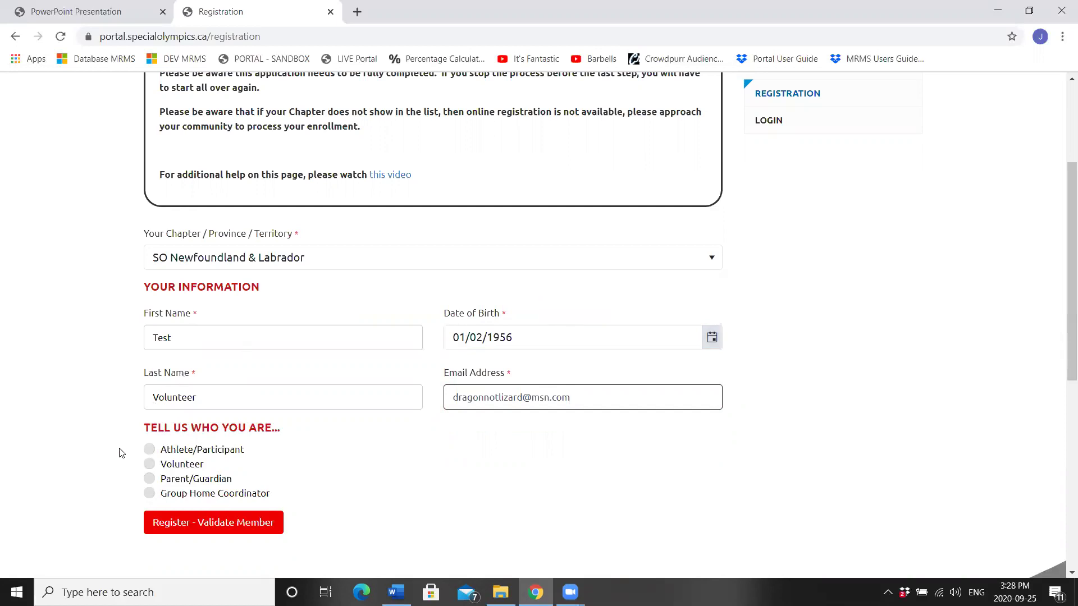
left_click(150, 464)
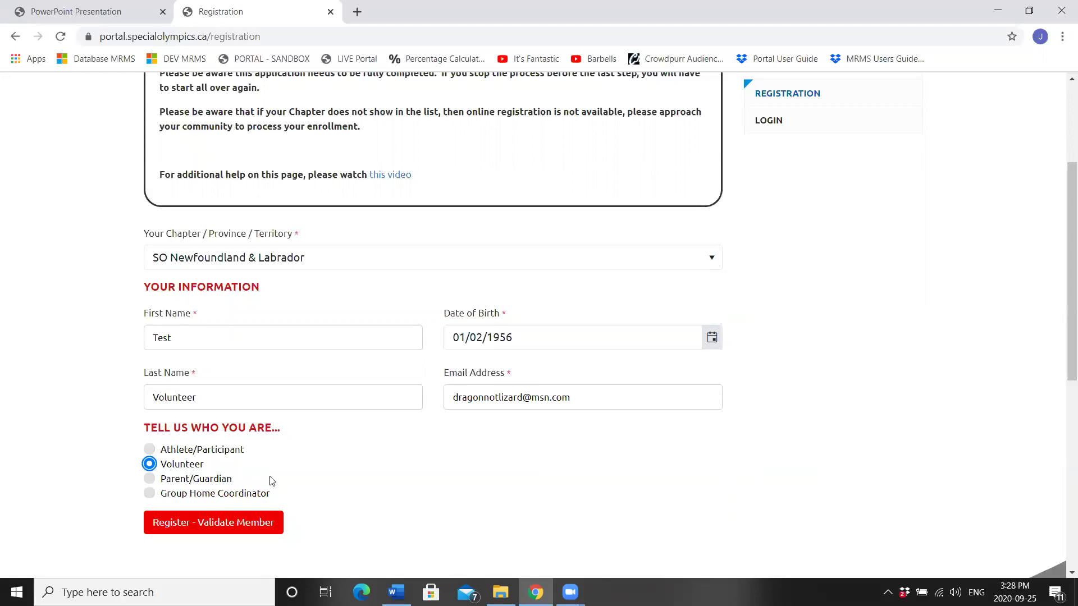
Step: Submit with Register - Validate Member and check the Profile Found message
left_click(206, 507)
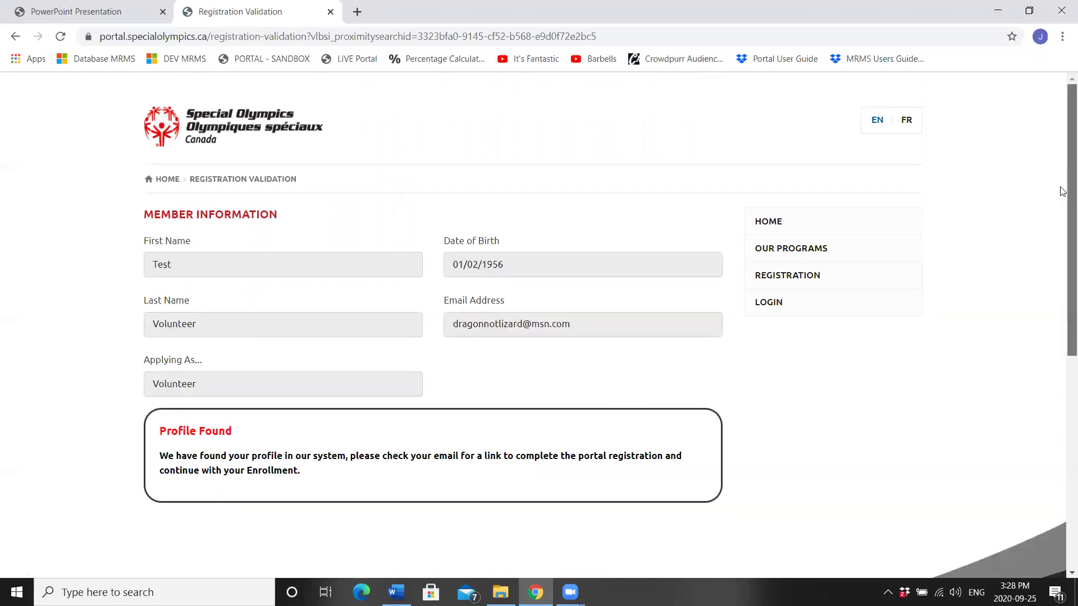
left_click_drag(1066, 192, 1061, 208)
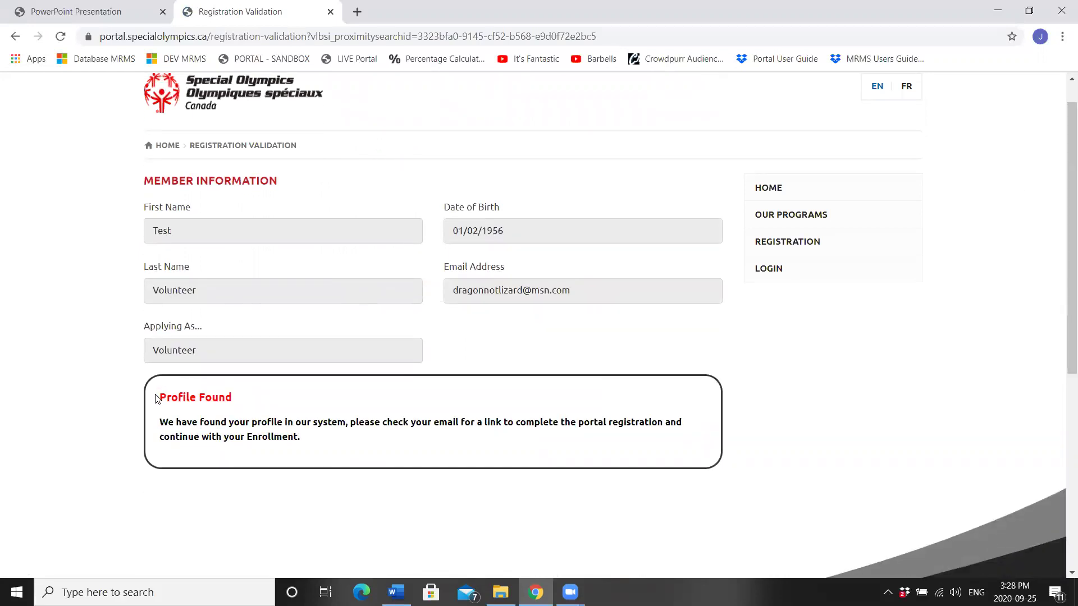
left_click_drag(159, 397, 242, 402)
left_click(262, 403)
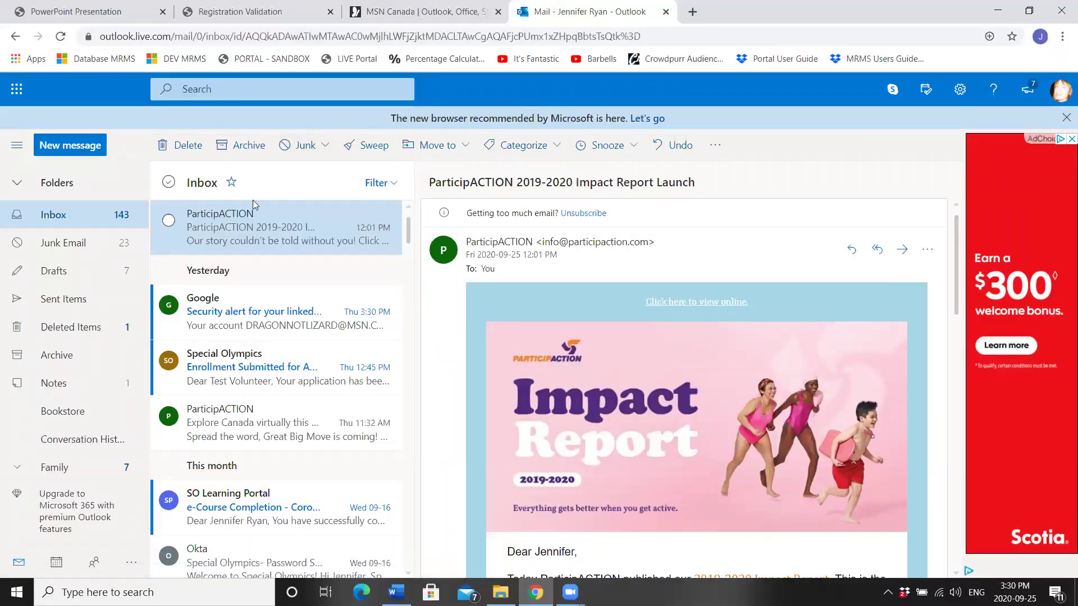
Step: Open the latest Special Olympics invitation e-mail in the Junk Email folder
left_click(49, 247)
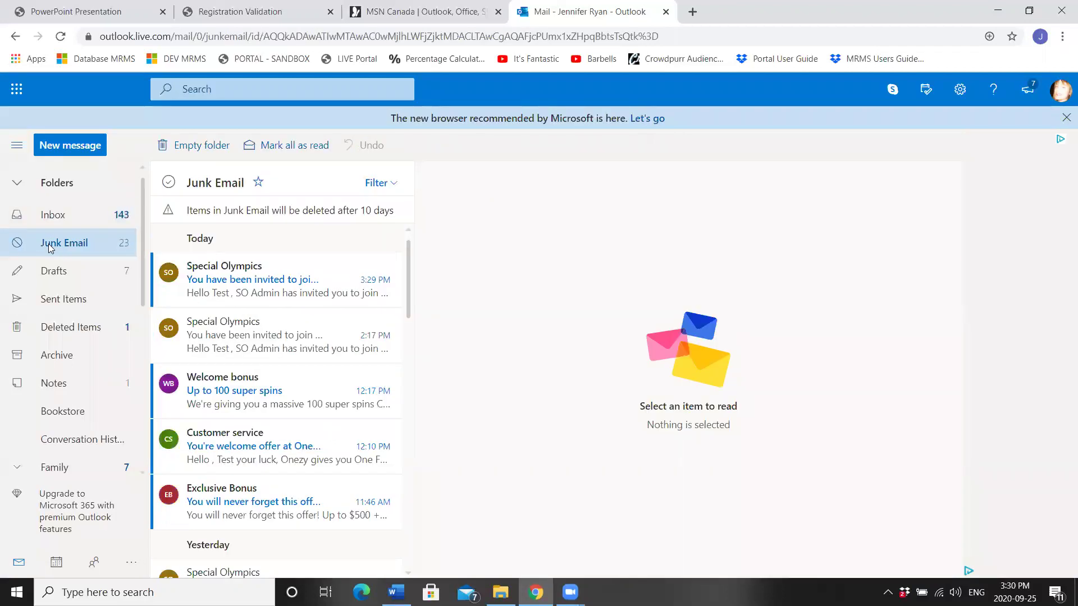
left_click(239, 280)
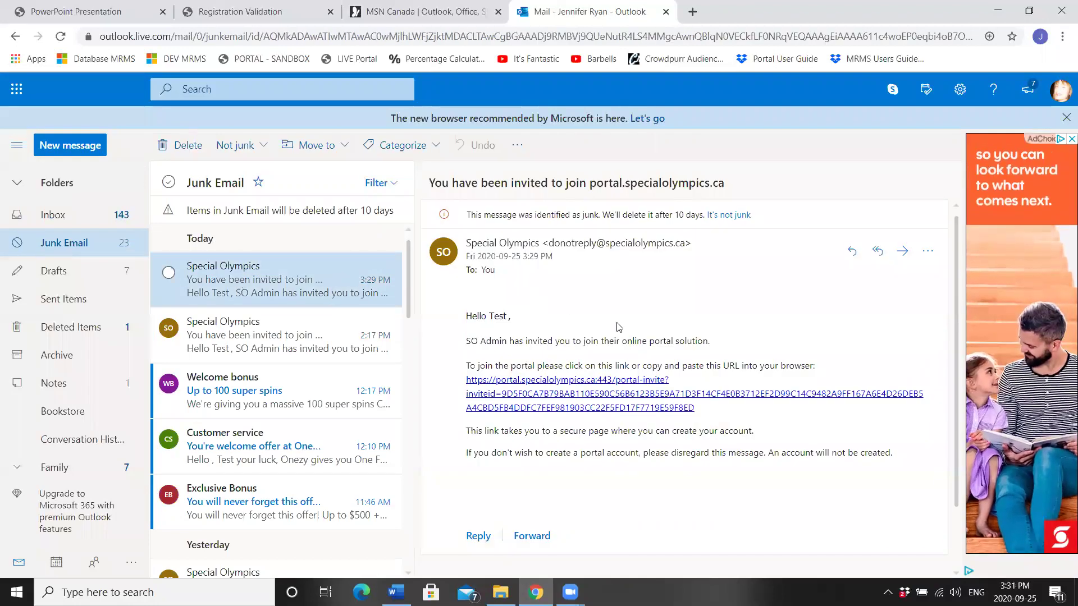
Step: From the invite link, register with the autofilled verification e-mail and a repeated account password
left_click(536, 400)
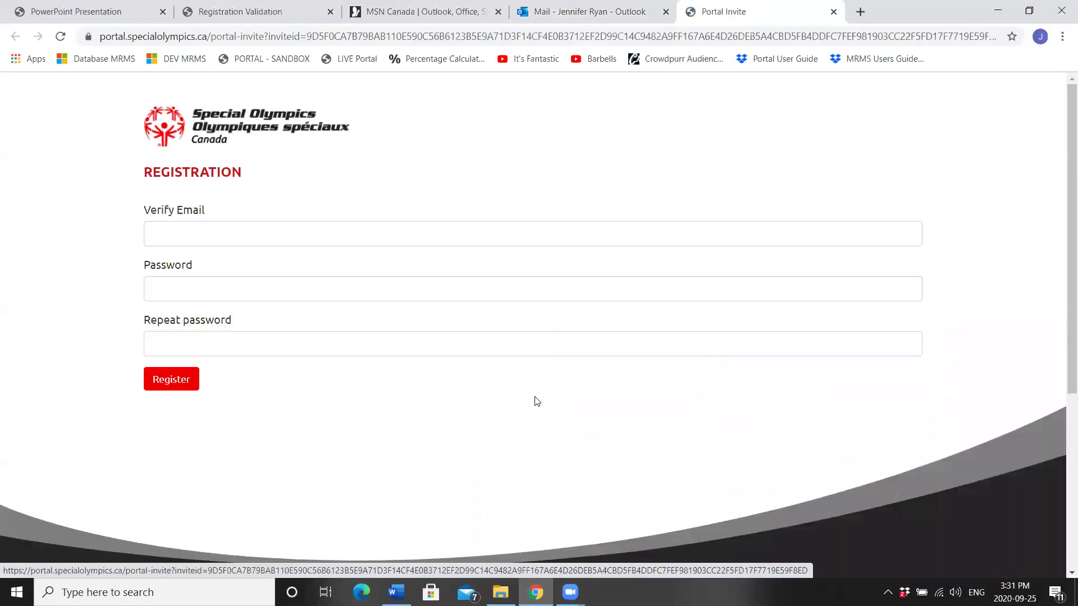
left_click(301, 233)
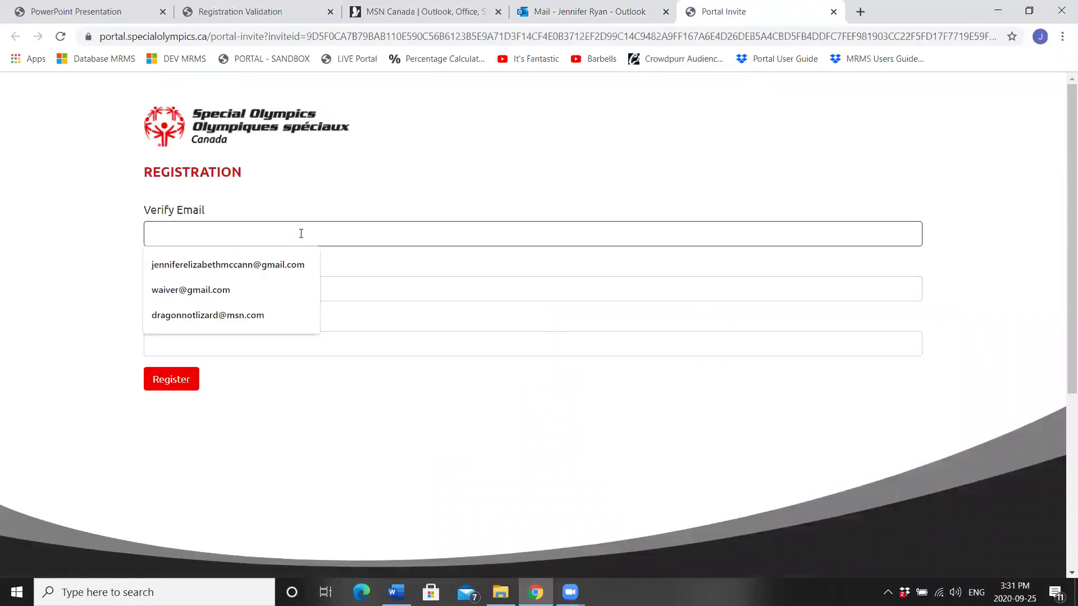
type("dr")
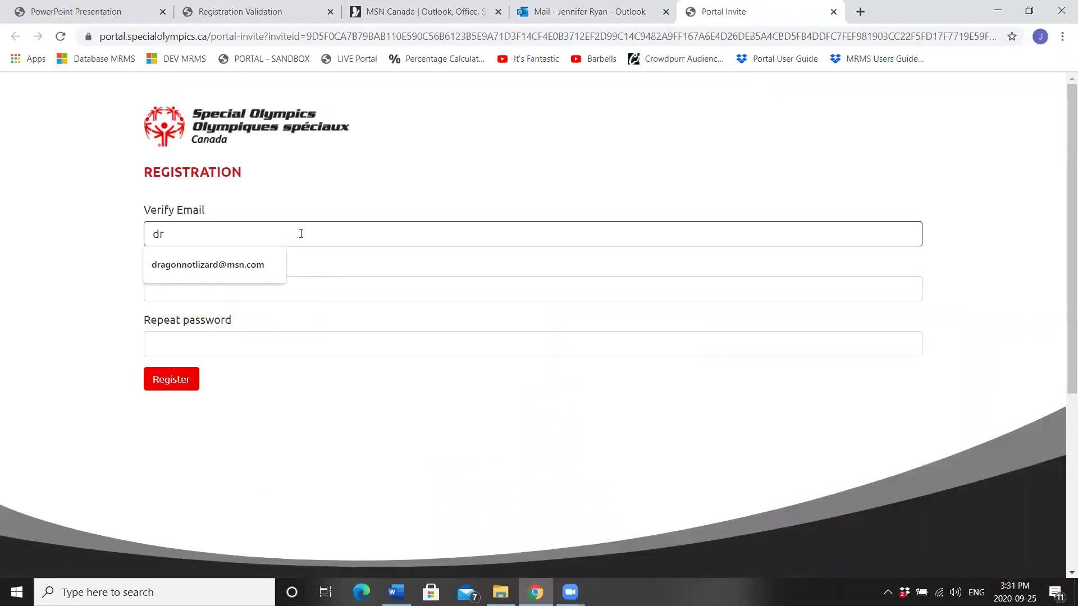
left_click(235, 267)
left_click(225, 295)
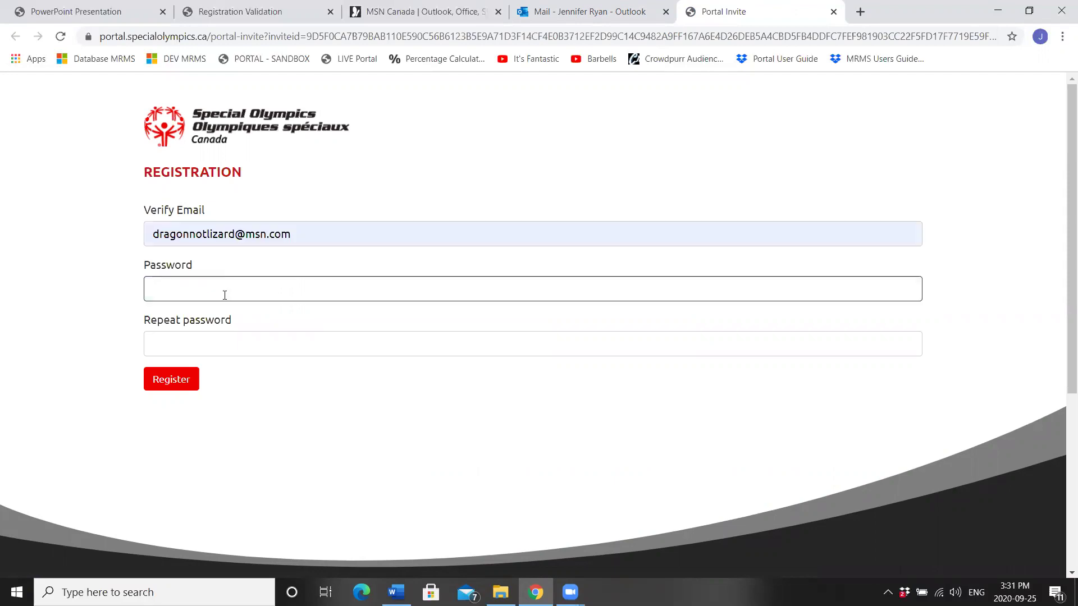
type("••")
key("Tab")
type("•")
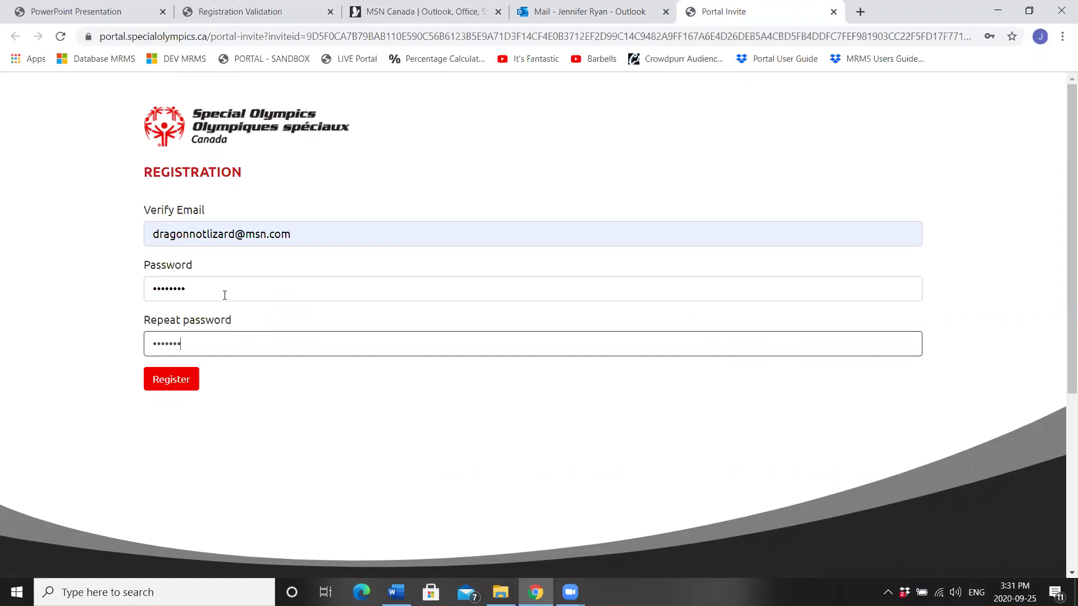
left_click(167, 382)
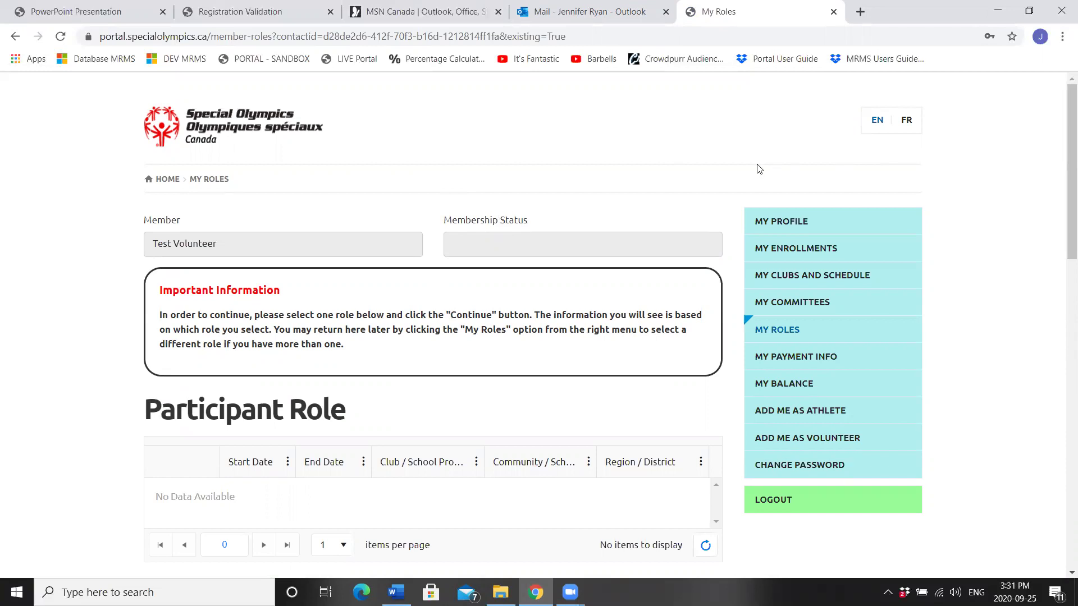
left_click(785, 226)
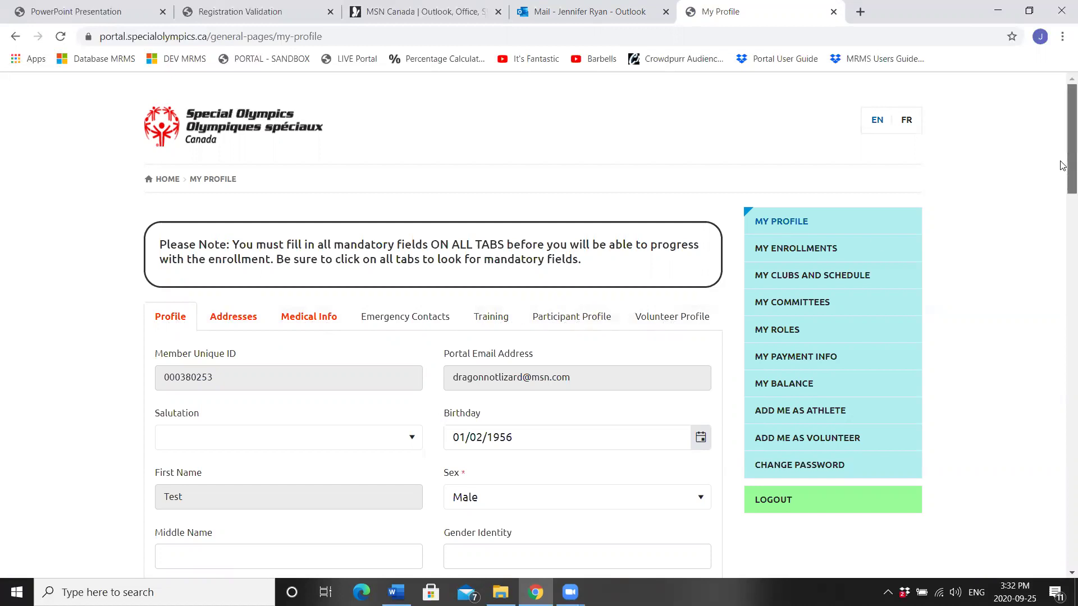
Step: Fill in the home and mobile phone numbers on the Profile tab
left_click_drag(1063, 166, 1063, 194)
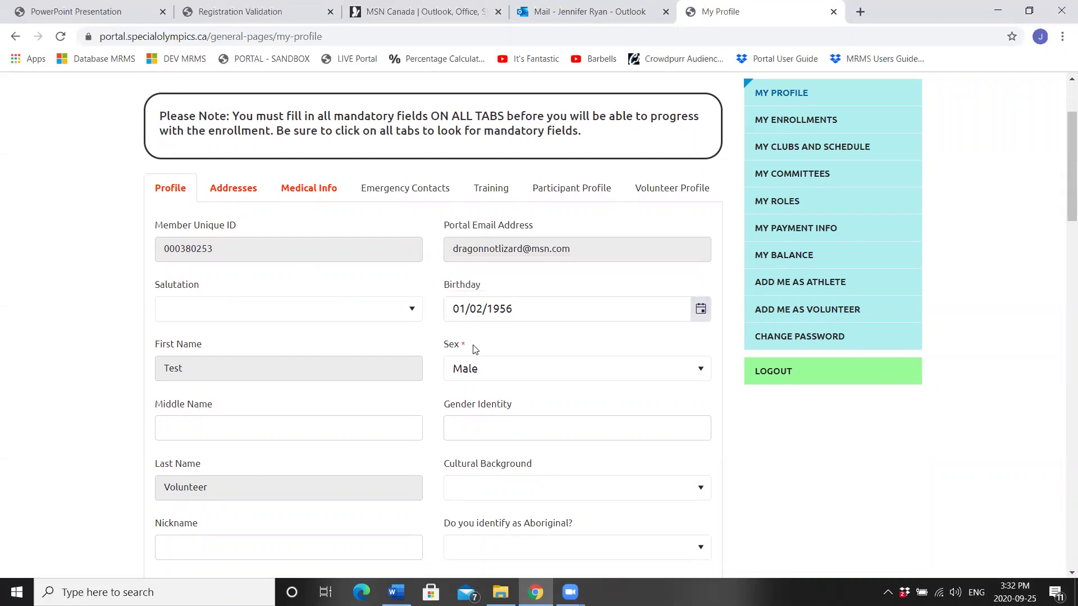
left_click_drag(469, 348, 442, 350)
left_click(798, 492)
mouse_move(594, 423)
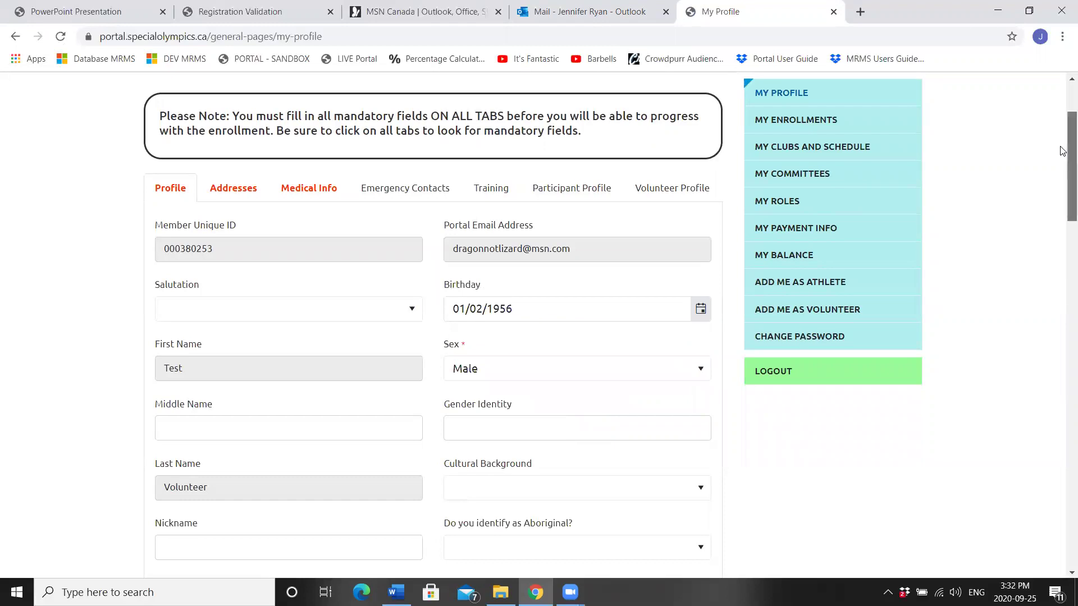
left_click_drag(1063, 151, 1063, 305)
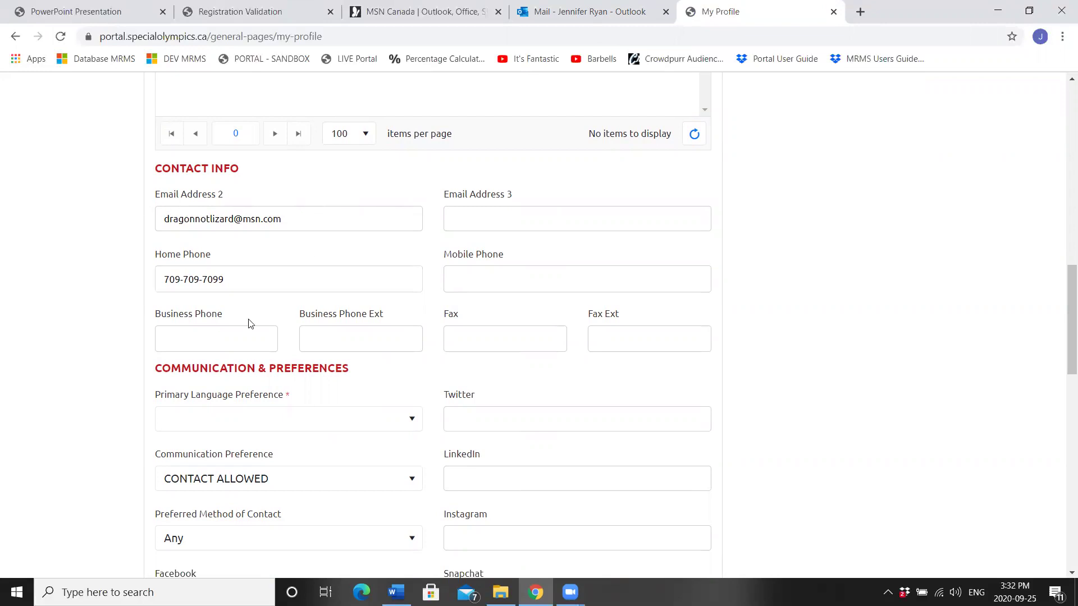
left_click(471, 280)
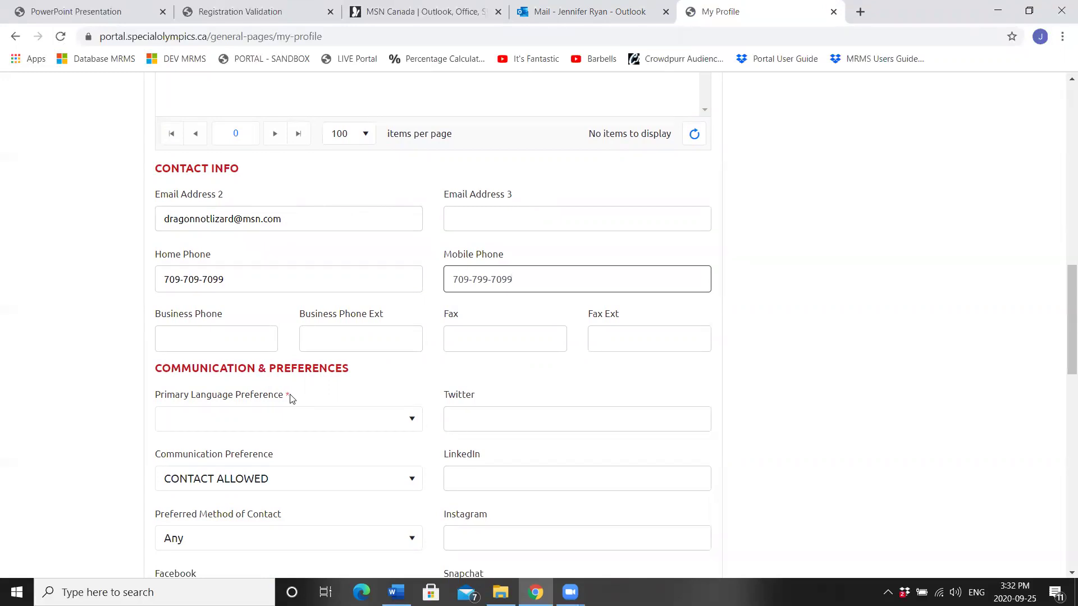
left_click_drag(290, 398, 279, 405)
Step: Set the Primary Language Preference to English
left_click(221, 409)
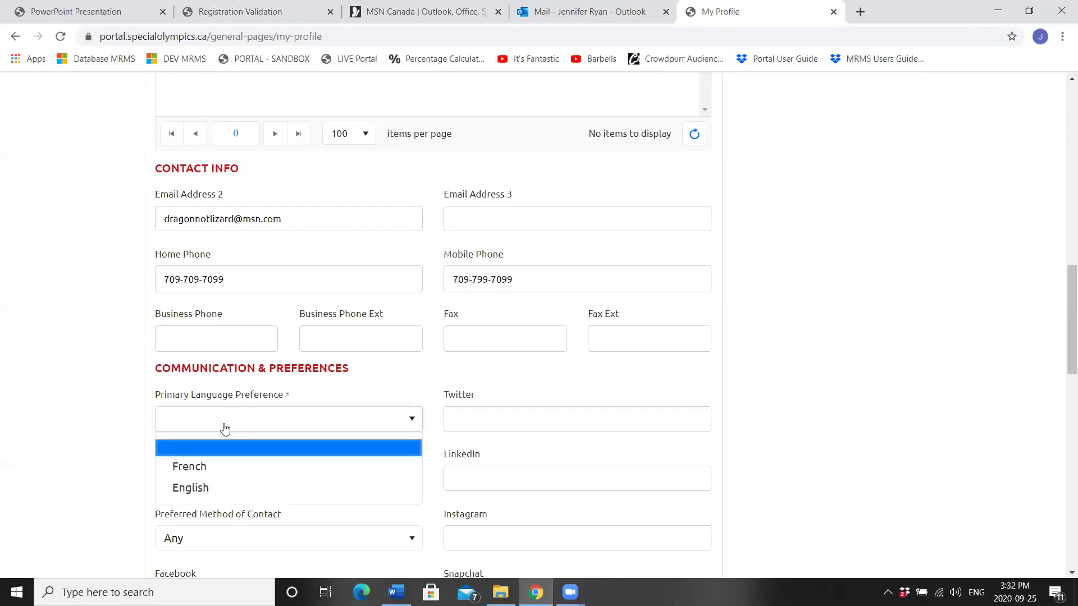
left_click(204, 488)
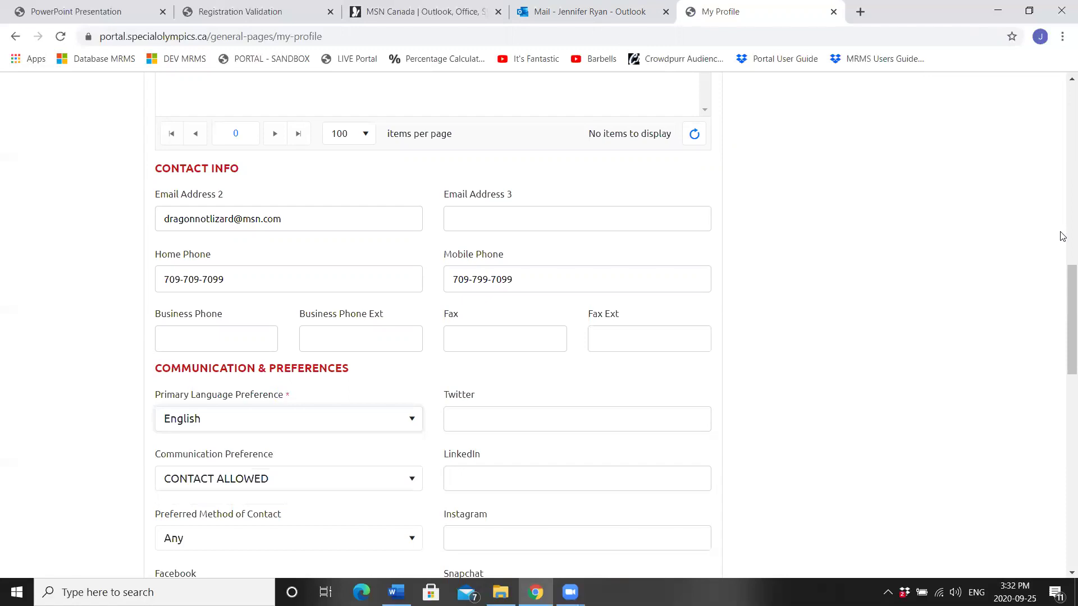
scroll(1063, 302, "down", 5)
left_click_drag(1063, 343, 1048, 124)
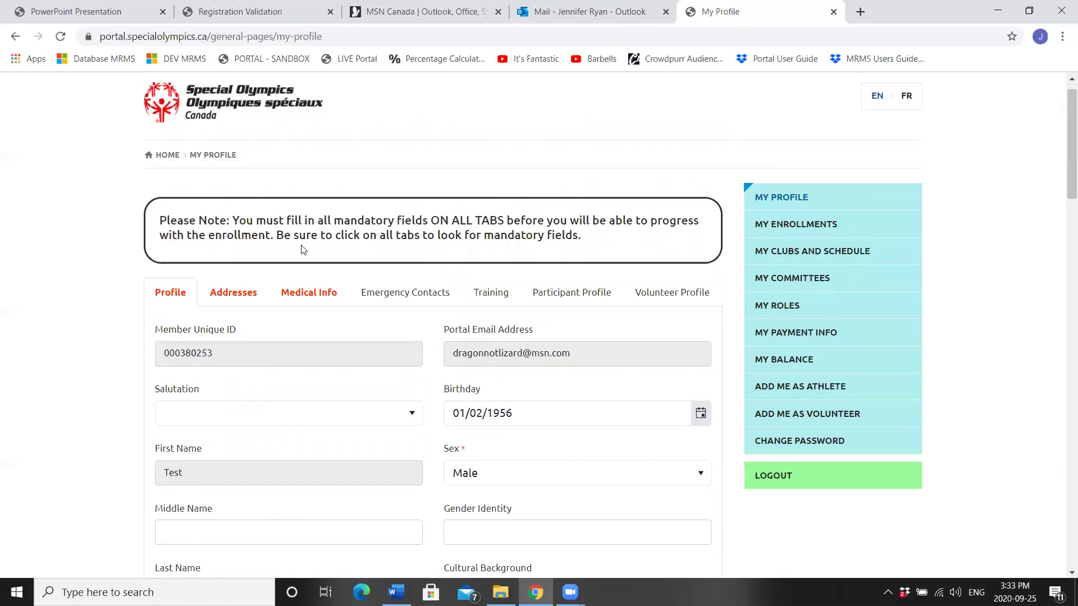
Step: On the Addresses tab, change the primary address's Street 1 house number to end in 5
left_click(227, 292)
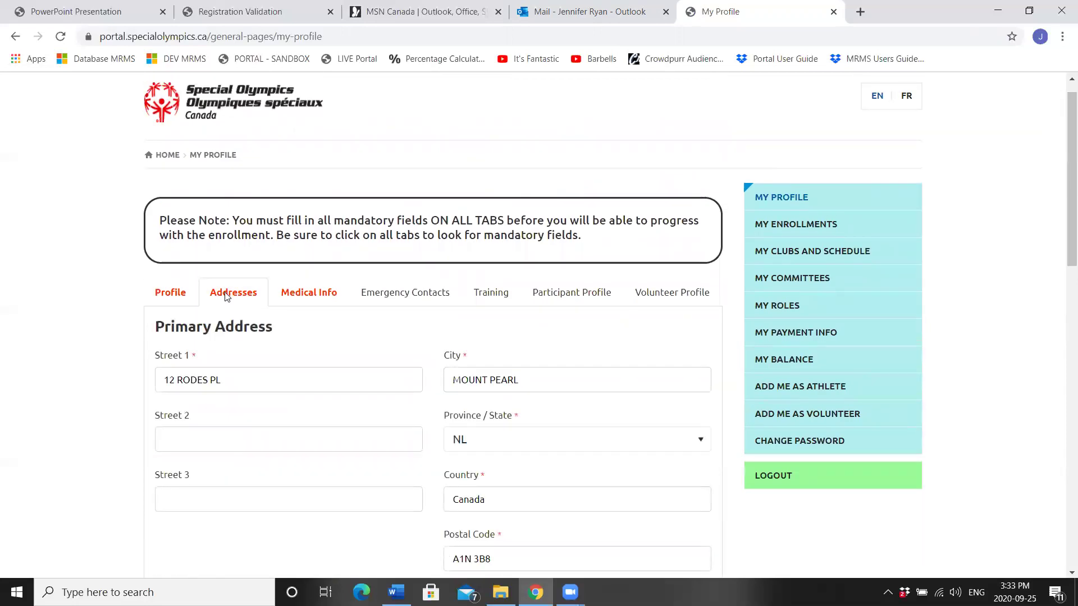
left_click(176, 387)
key("BackSpace")
key("BackSpace")
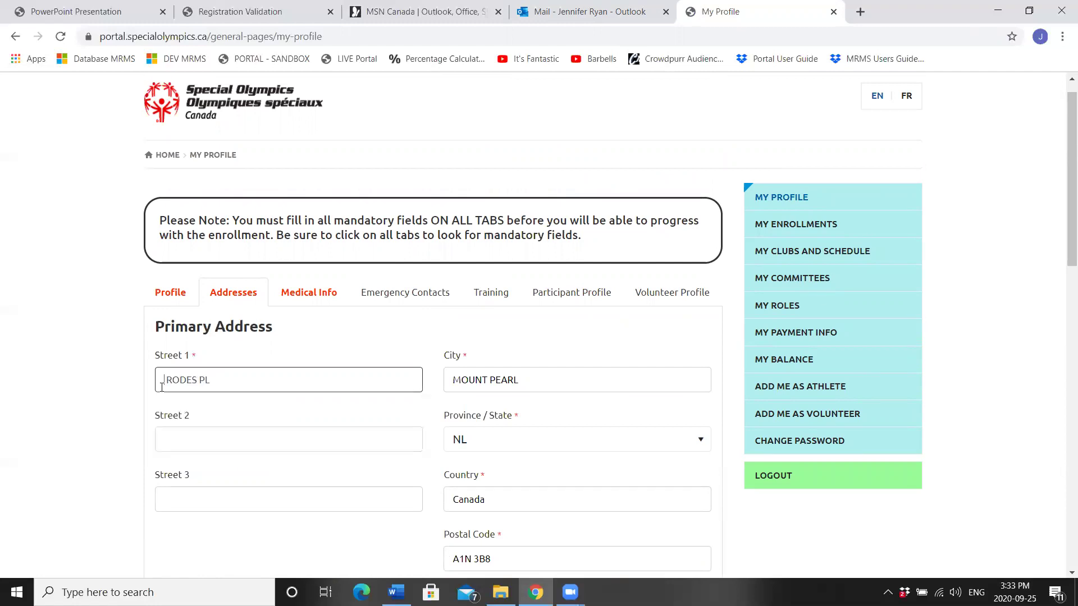
type("5")
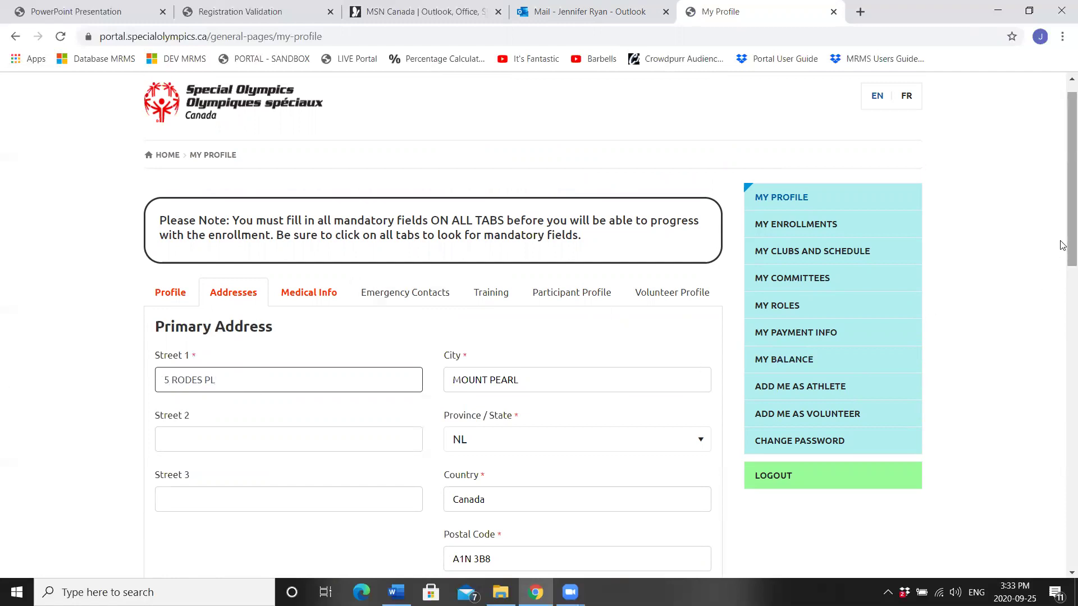
mouse_move(1063, 235)
left_mouse_down()
mouse_move(1063, 265)
mouse_move(1063, 252)
left_mouse_up()
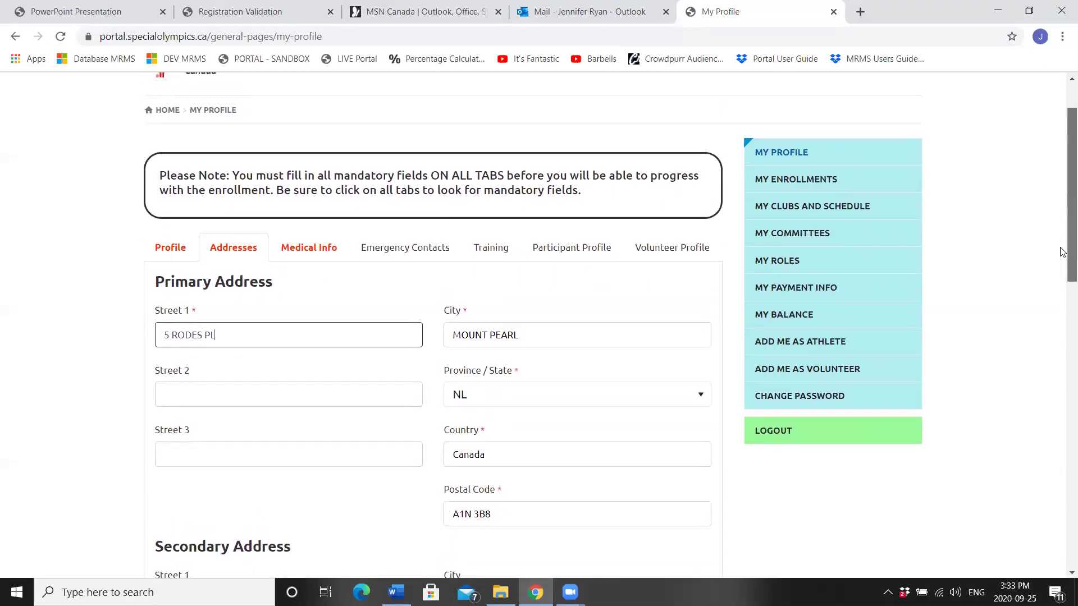
Step: On Medical Info, enter the health card number issued by Newfoundland & Labrador
left_click(309, 253)
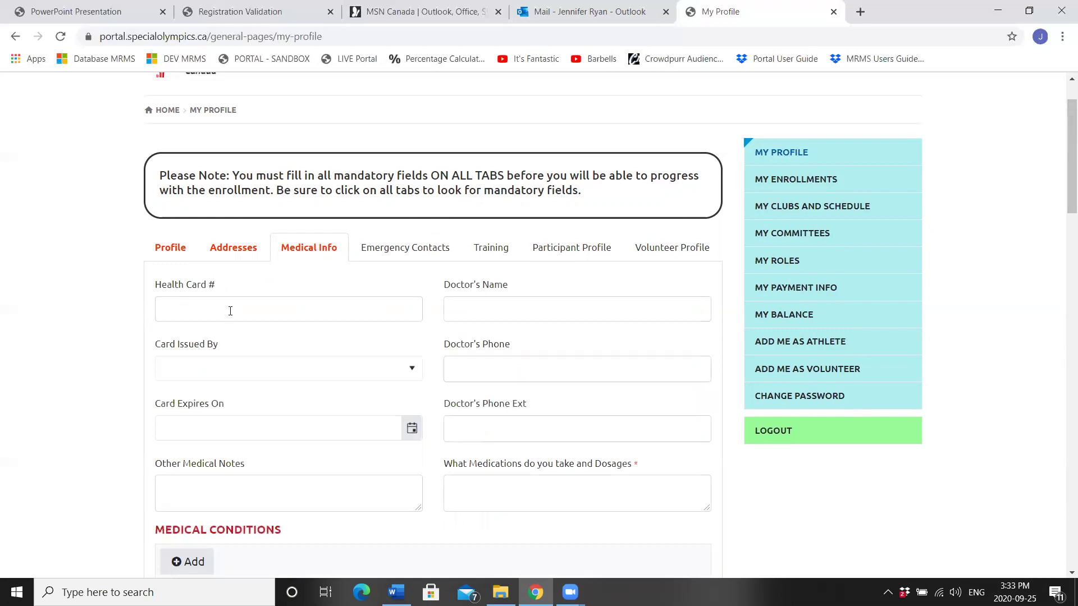
left_click(230, 311)
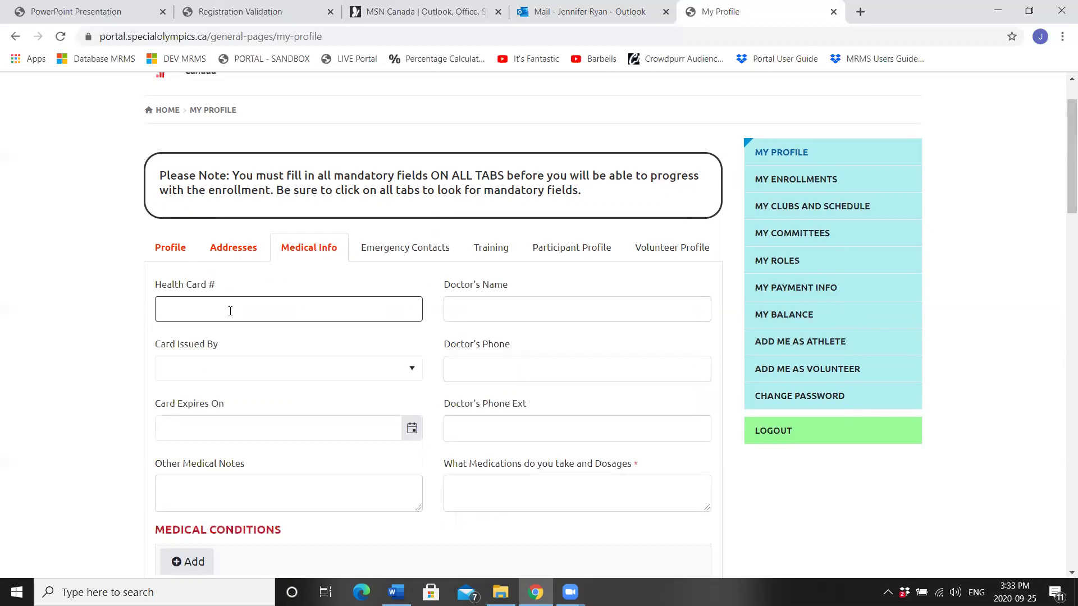
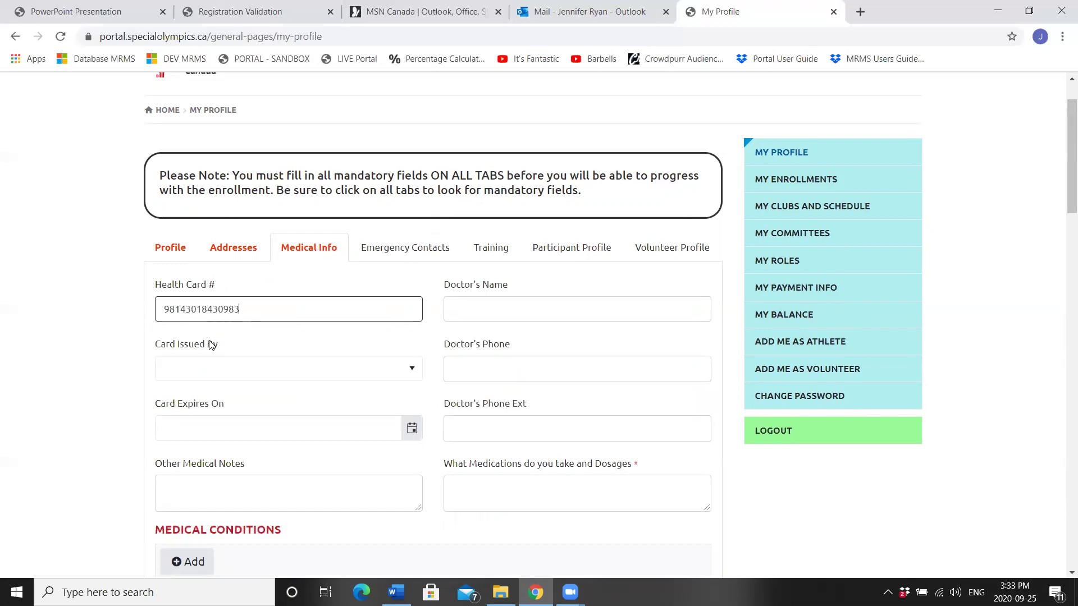
left_click(198, 375)
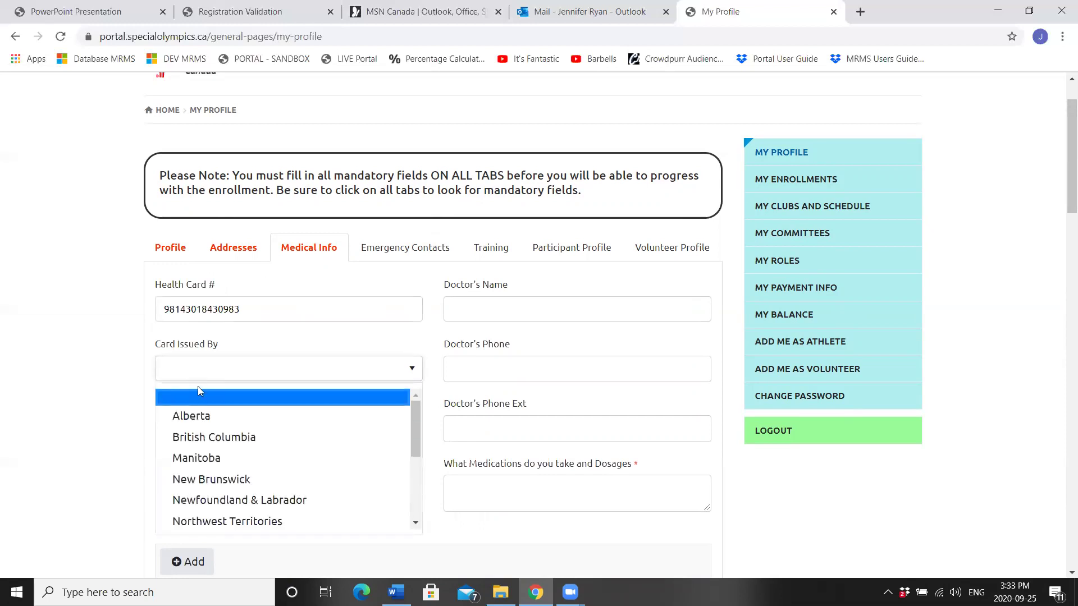
left_click(208, 500)
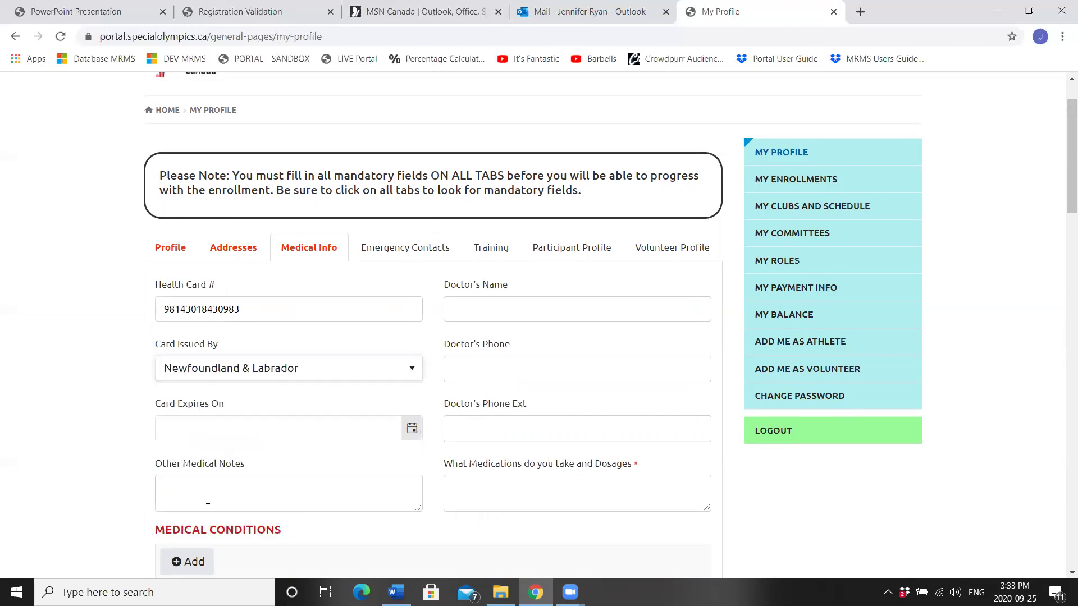
Step: Set the health card expiry date to 03/23/2023 in the calendar
left_click(412, 428)
left_click(279, 174)
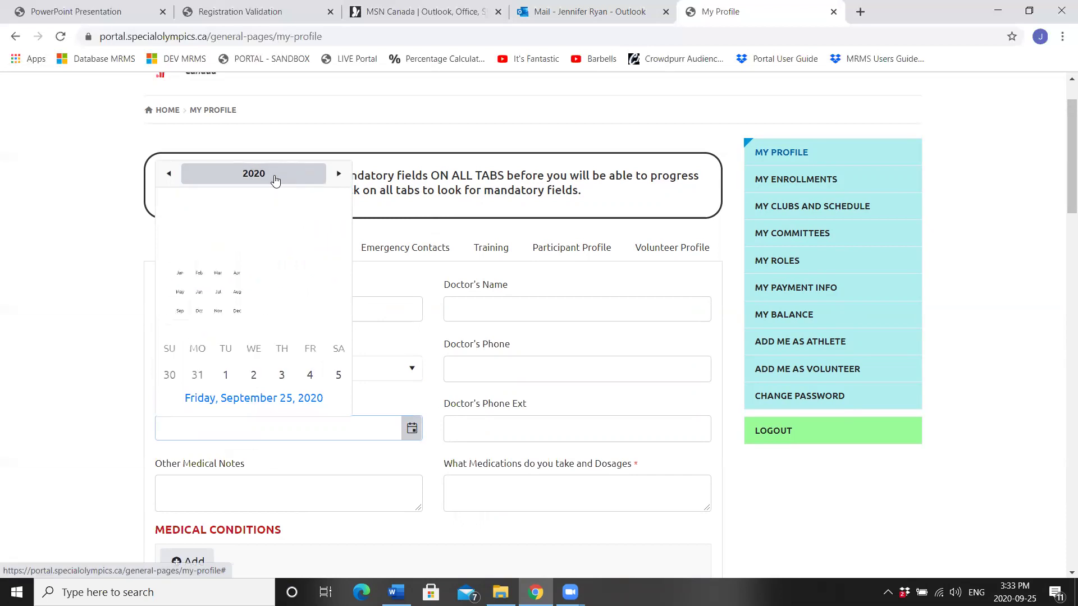
double_click(337, 176)
left_click(337, 177)
left_click(279, 212)
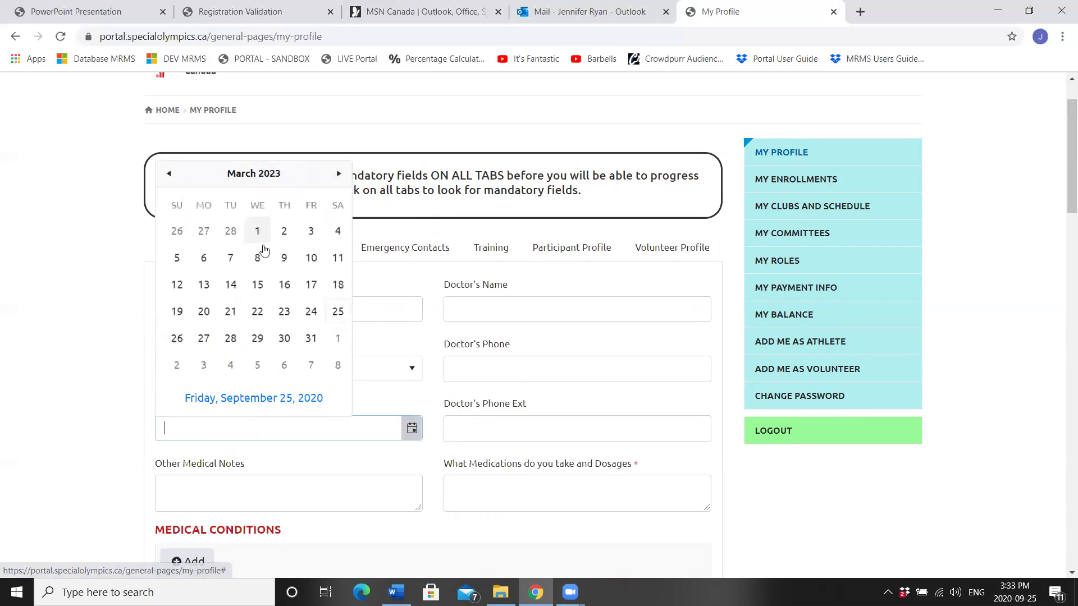
left_click(285, 311)
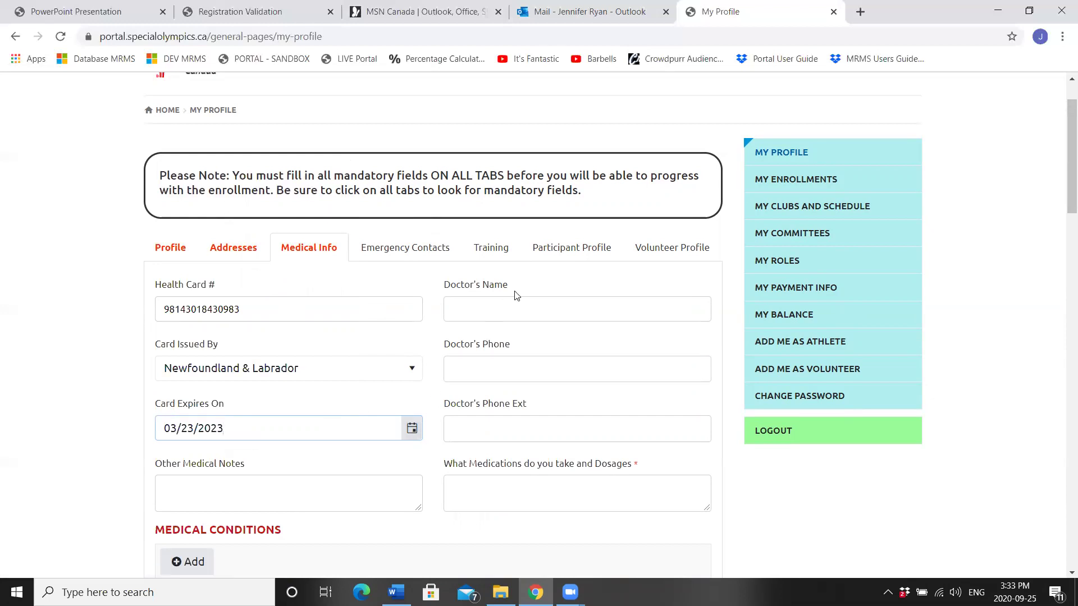
Step: Enter None for medications and dosages and for dietary restrictions
left_click(502, 491)
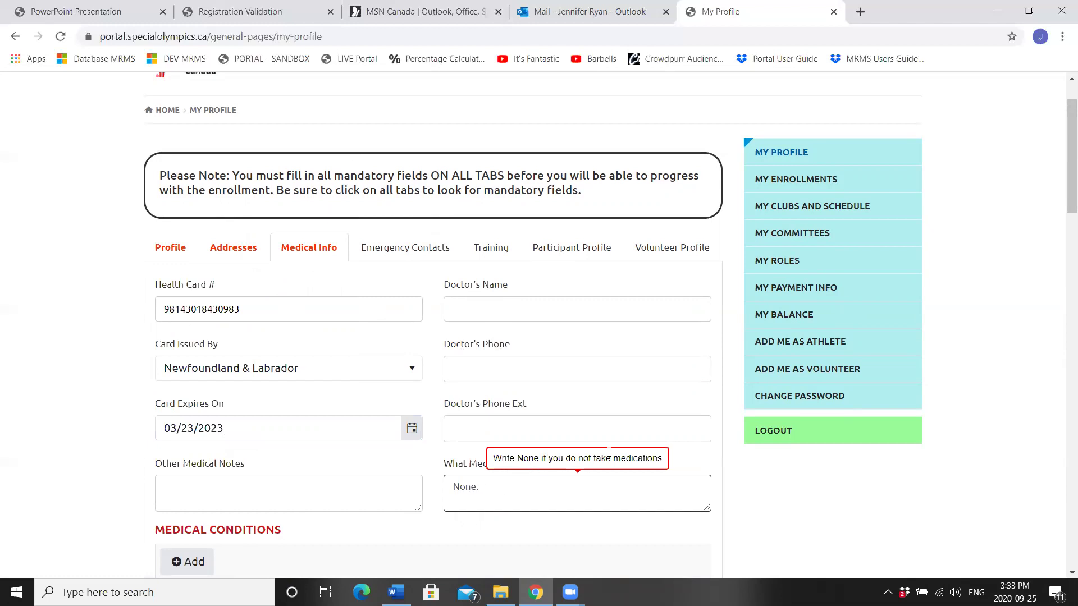
left_click_drag(1062, 147, 1065, 193)
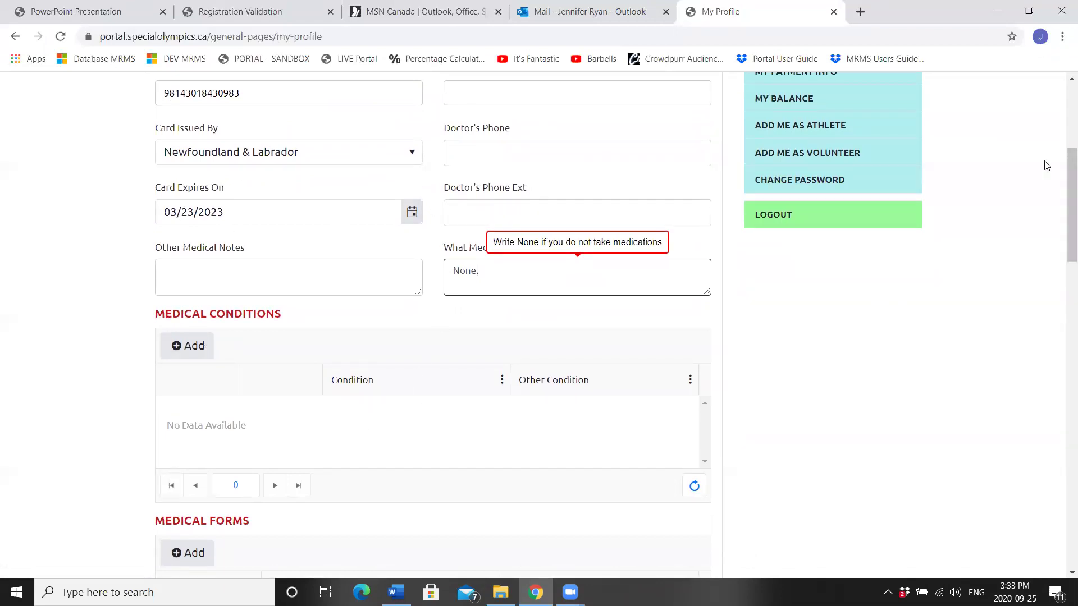
left_click_drag(1063, 179, 1063, 370)
left_click(249, 405)
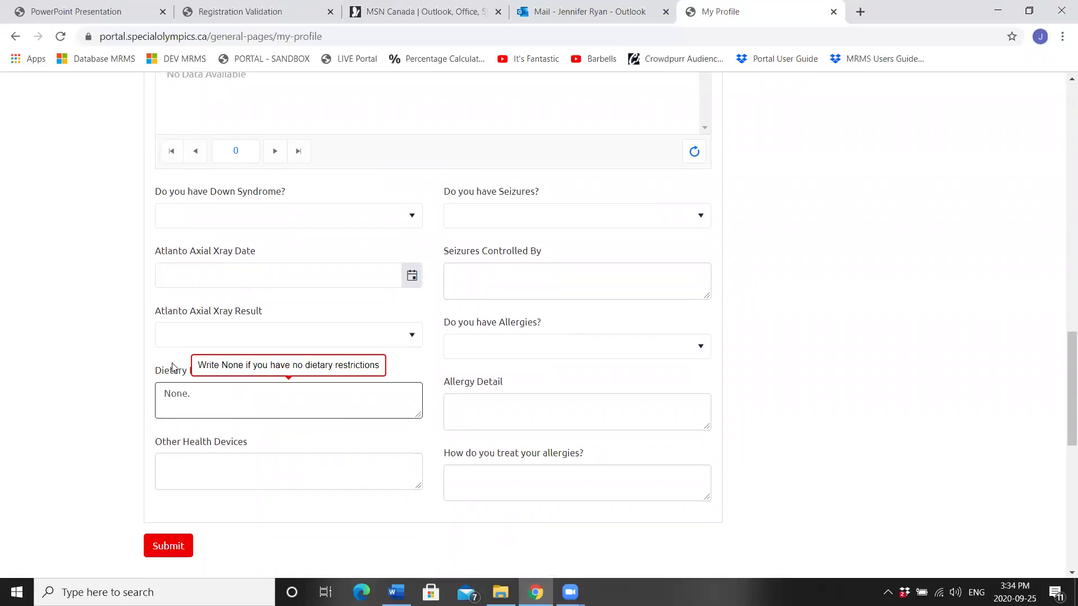
left_click_drag(1065, 376, 1063, 84)
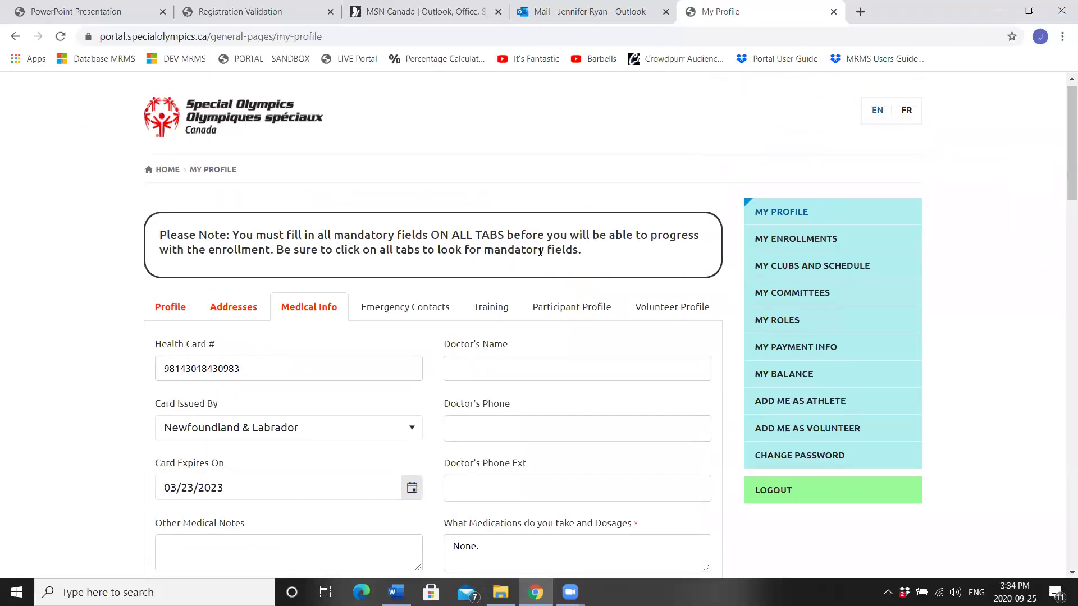
Step: Start a new emergency contact with the contact's first and last name and relationship Spouse/Partner
left_click(403, 310)
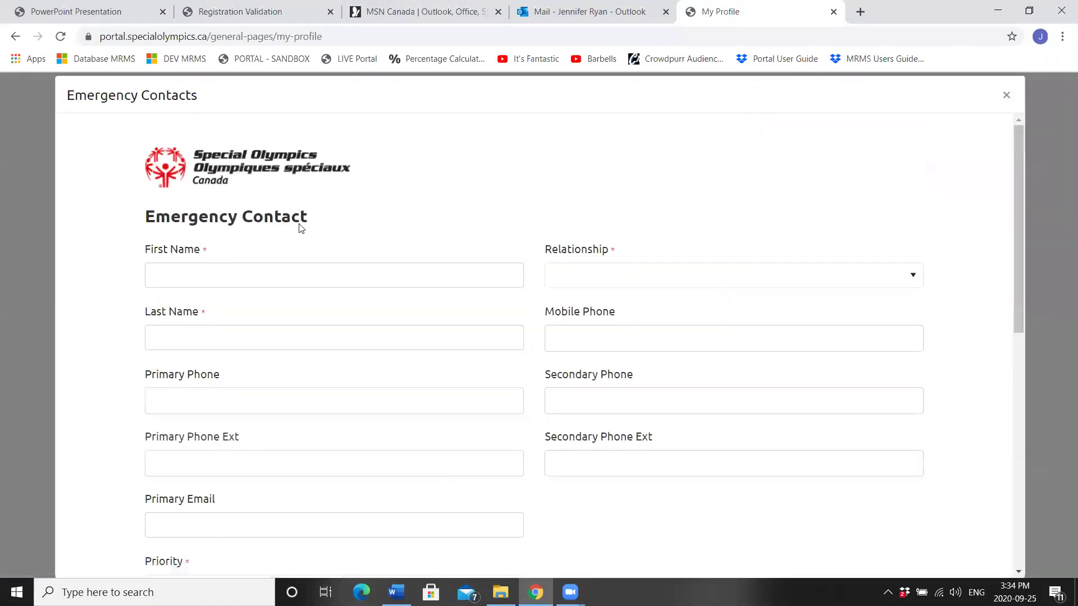
left_click(245, 281)
type("Test")
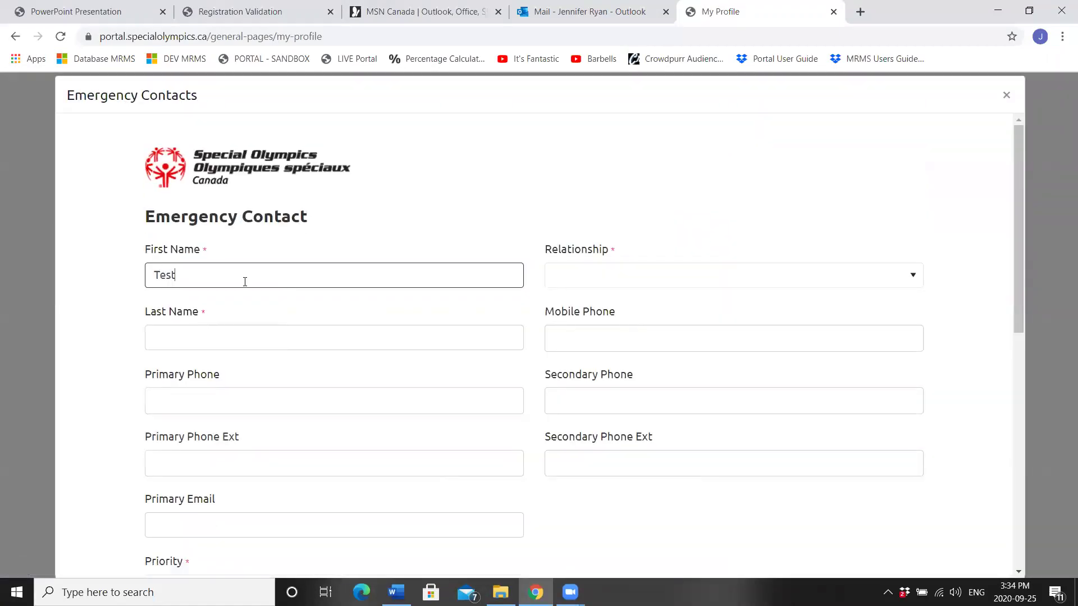
key("Tab")
type("Test P")
key("BackSpace")
type("Spouse")
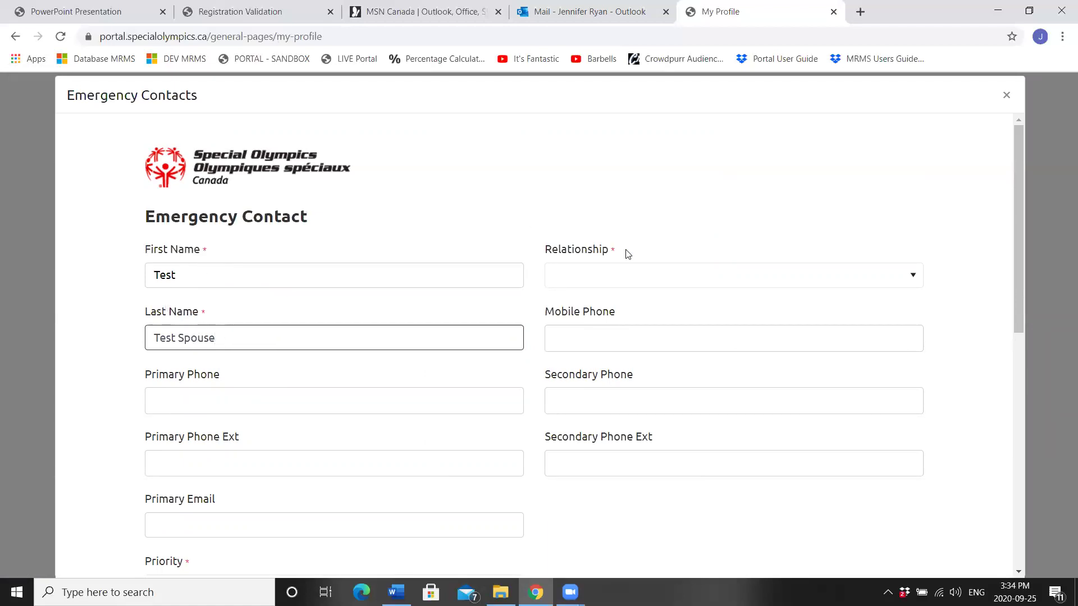
left_click(612, 279)
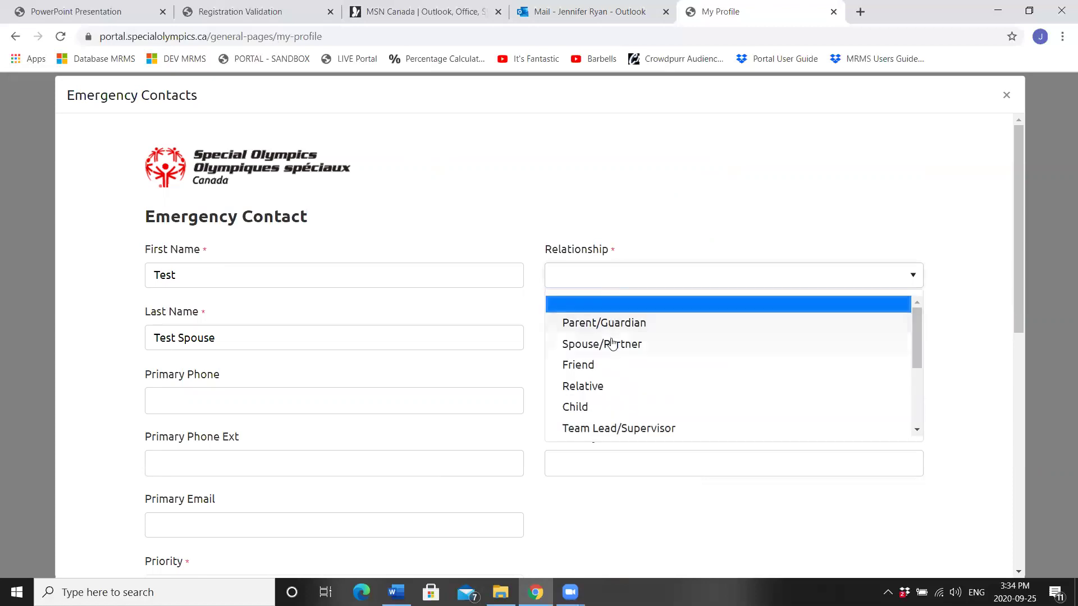
left_click(613, 342)
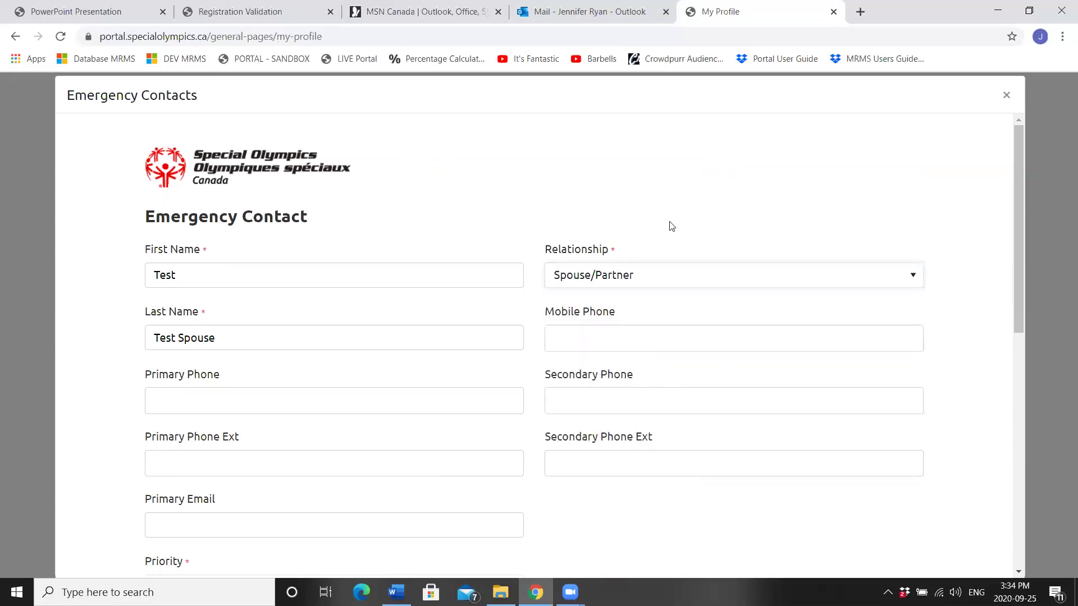
Step: Enter the contact's primary phone, set Priority to Primary, and submit the contact
left_click(153, 404)
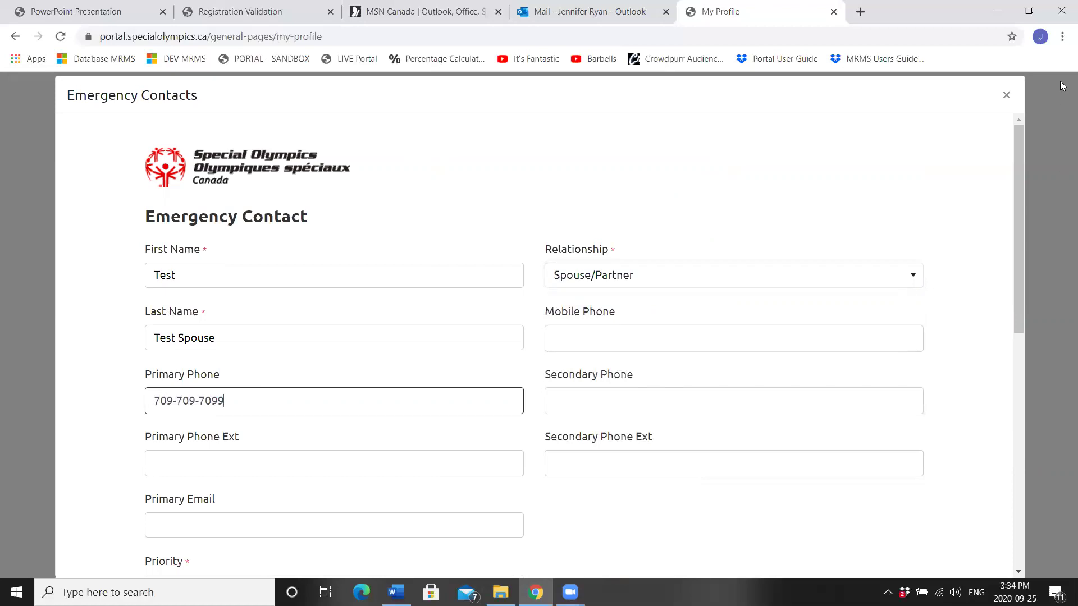
left_click_drag(1014, 150, 1025, 215)
left_click(236, 445)
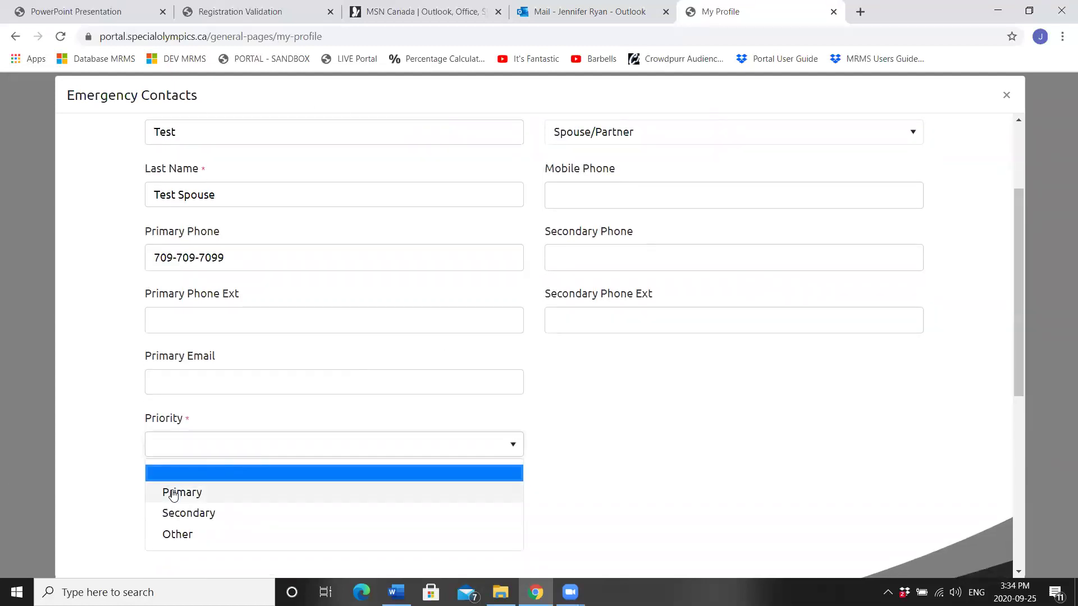
left_click(174, 493)
left_click(169, 480)
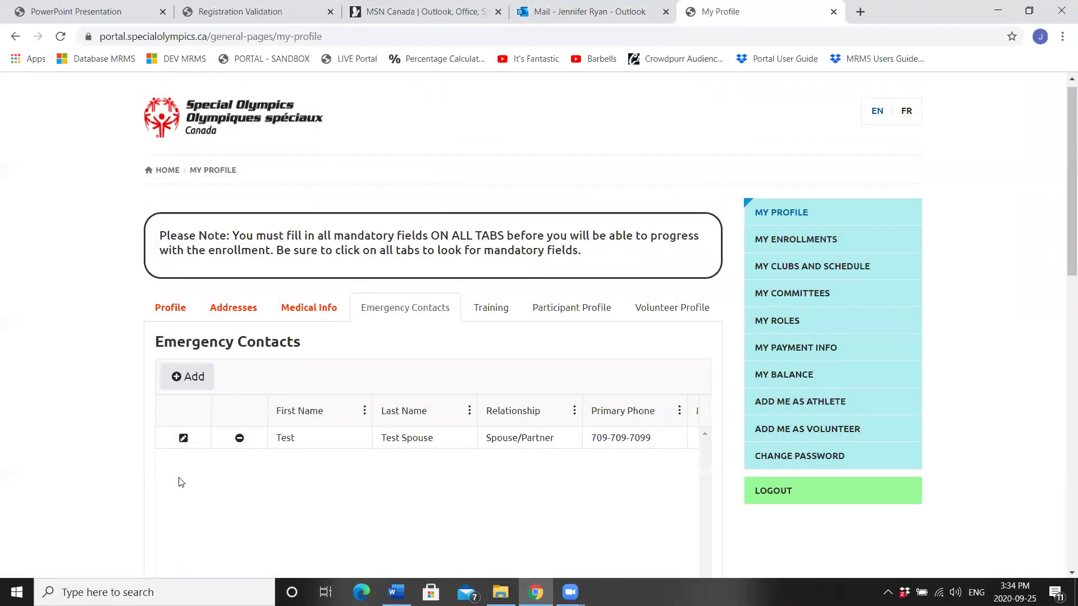
Step: Add another emergency contact with the contact's first and last name and relationship Child
left_click(184, 377)
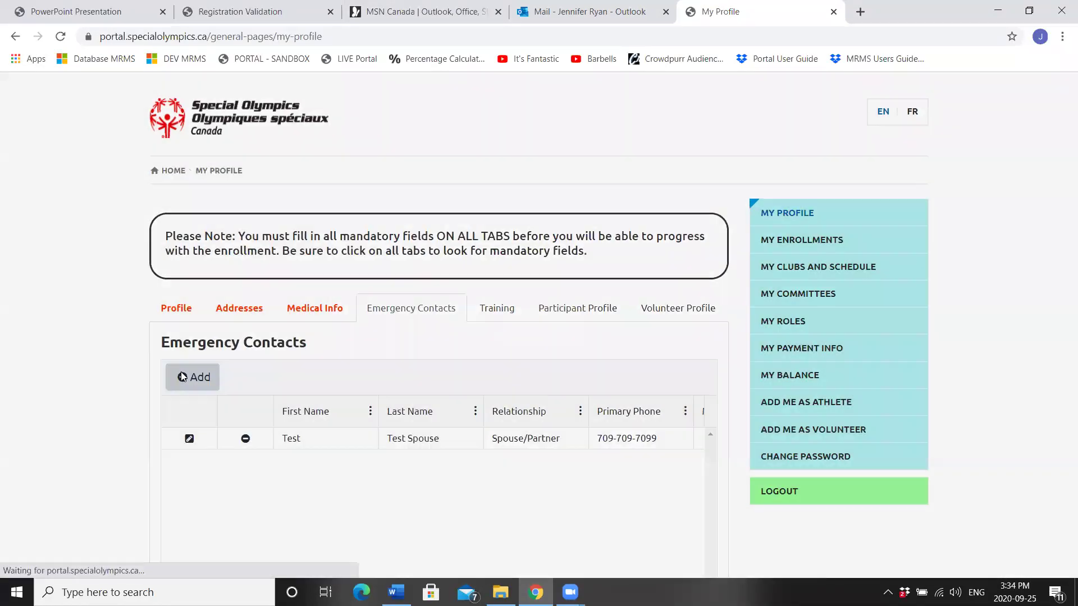
left_click(264, 282)
type("Test")
key("Tab")
type("Test Ch")
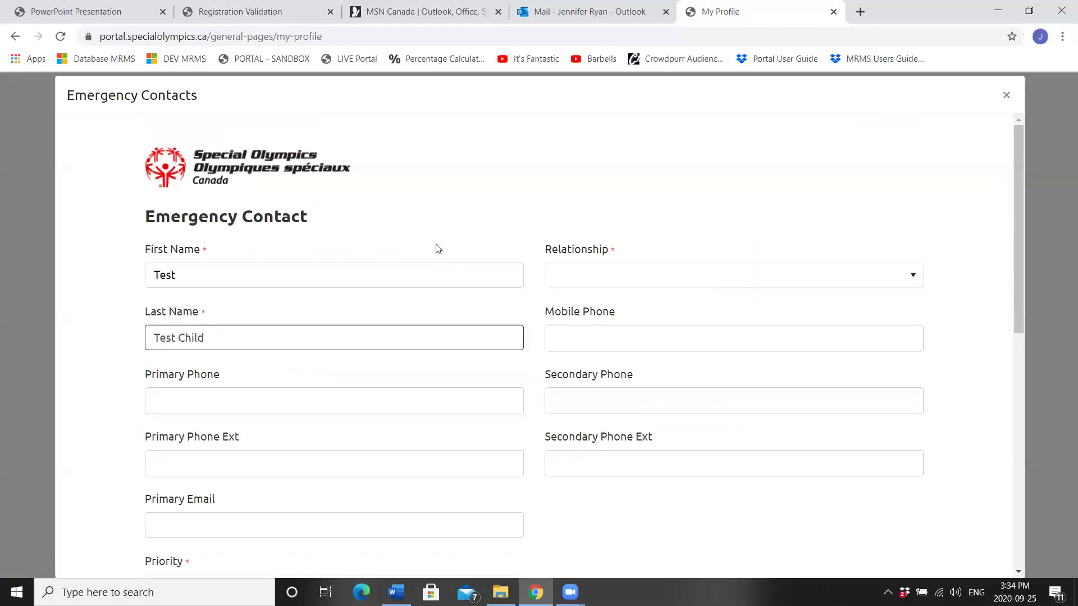
left_click(627, 275)
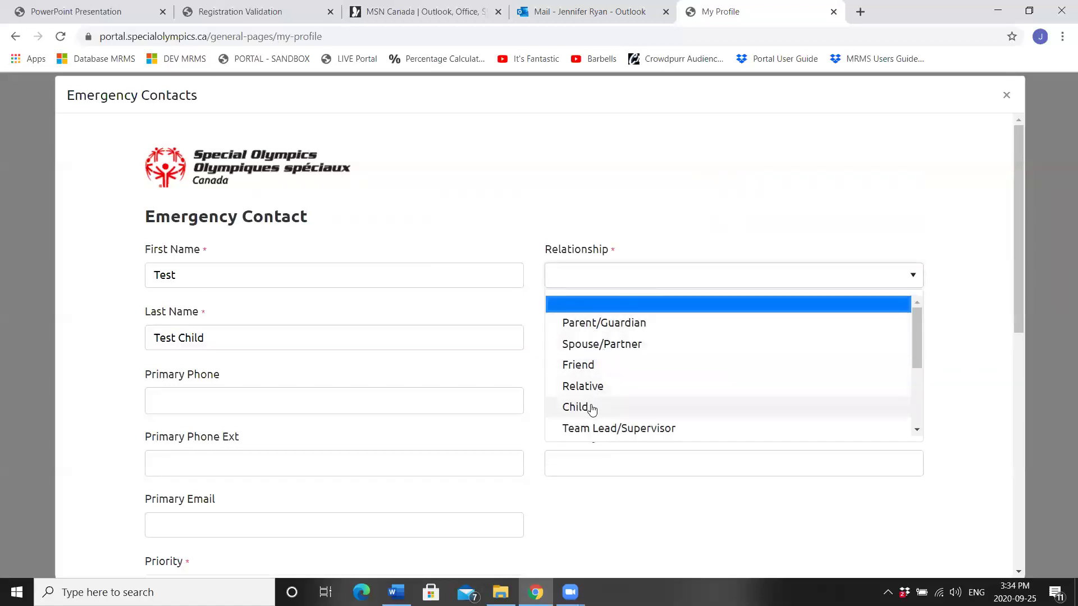
left_click(592, 411)
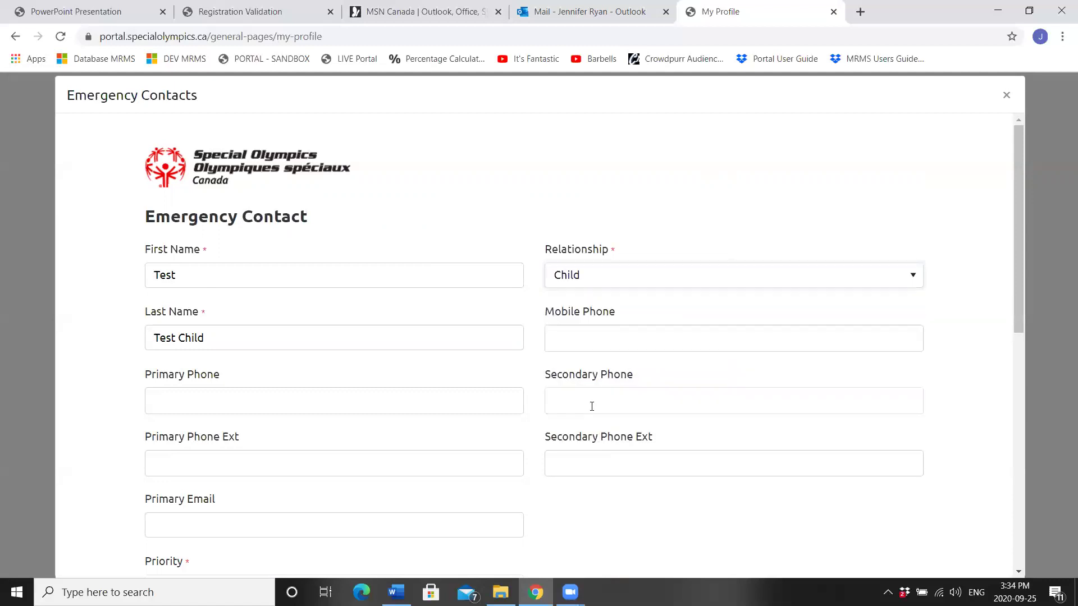
Step: Enter the child contact's primary phone, set Priority to Secondary, and submit it
left_click(153, 402)
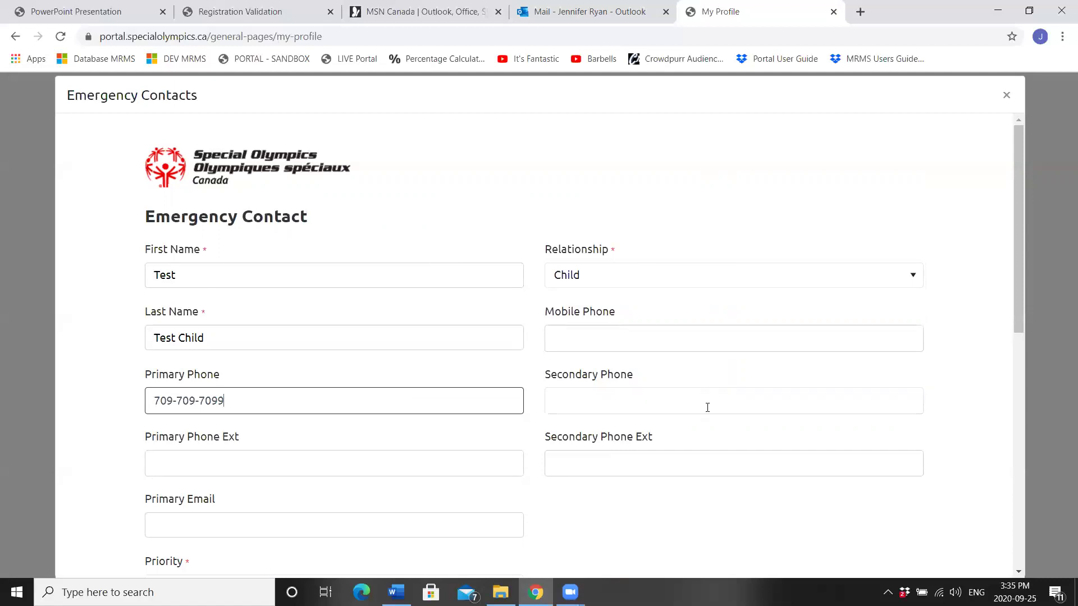
scroll(1005, 279, "down", 4)
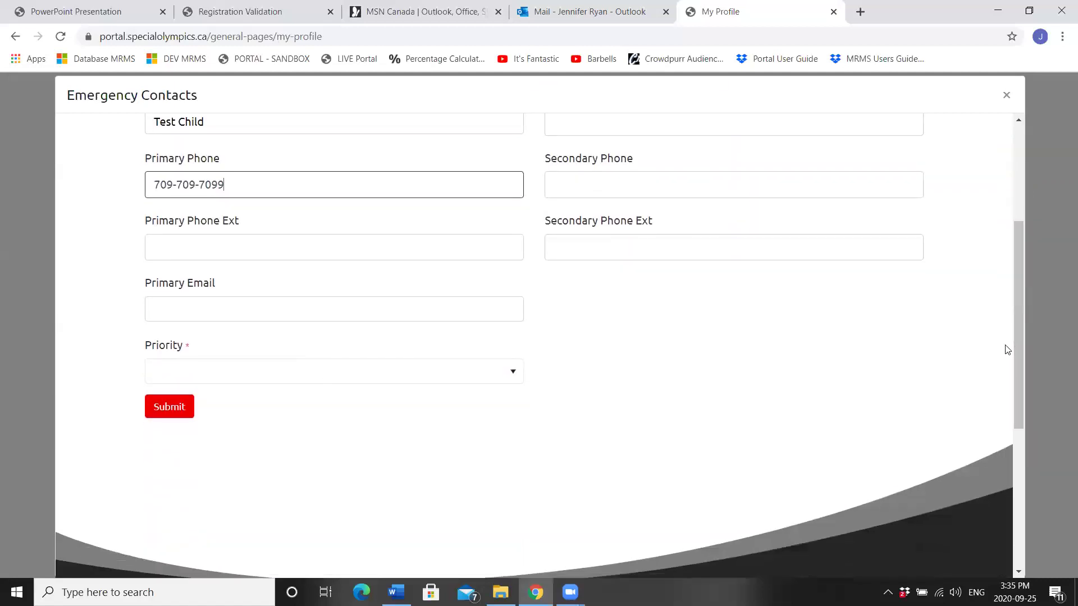
left_click(189, 366)
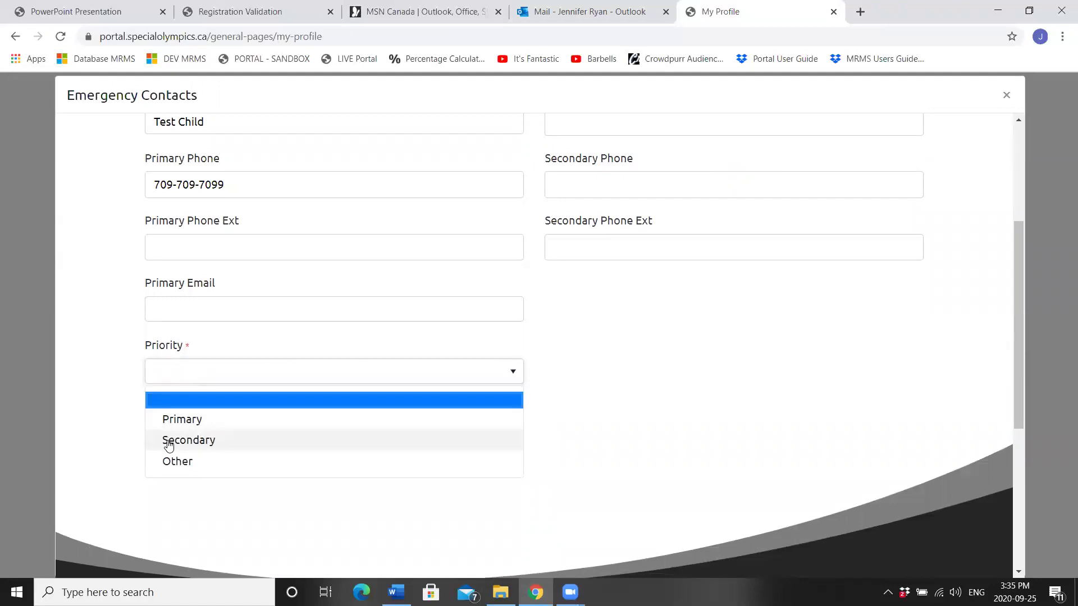
left_click(168, 441)
left_click(168, 408)
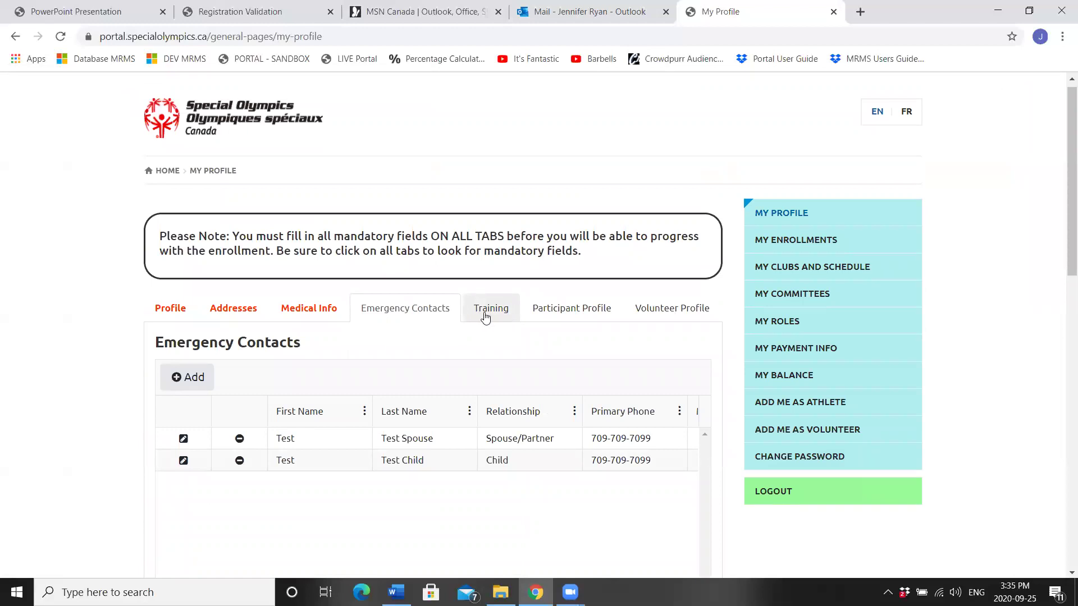
Step: On the Training tab, add an Other Course record named 'Coronavirus Outbreak What you need to know'
left_click(486, 318)
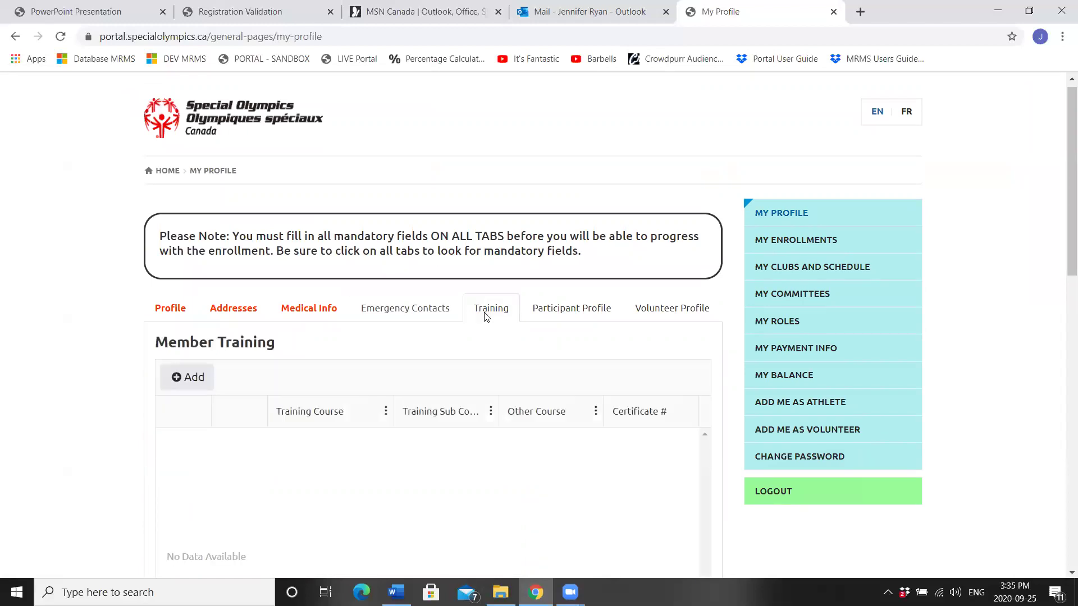
left_click(183, 380)
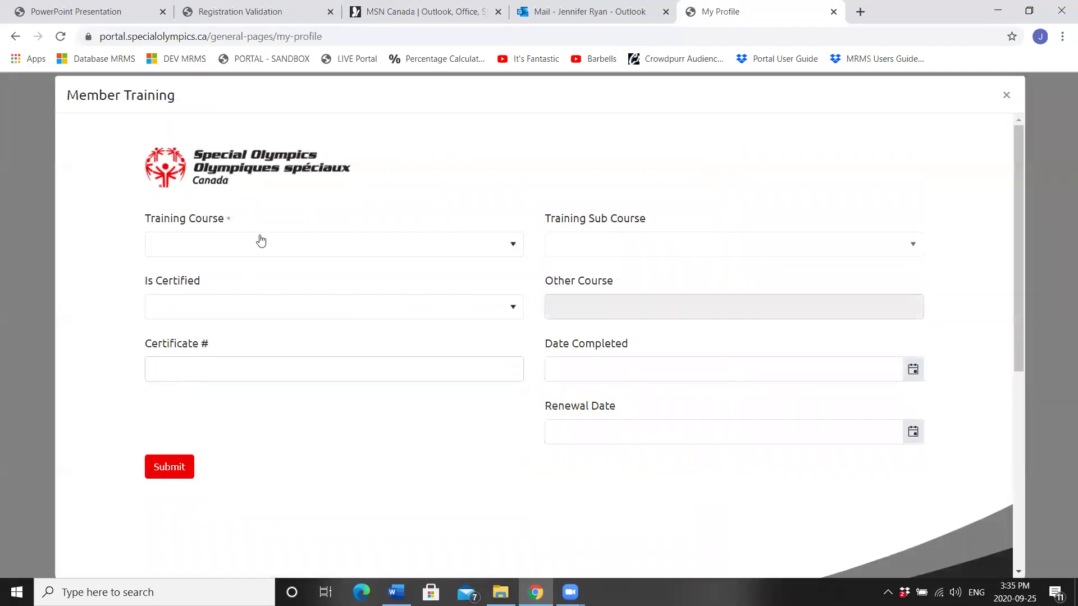
left_click(260, 245)
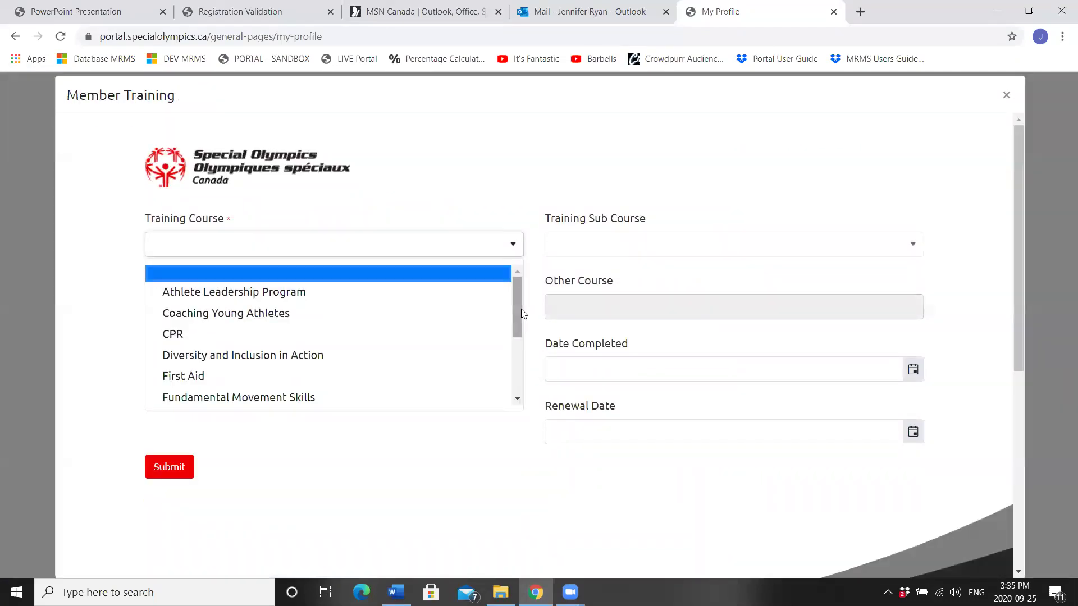
left_click_drag(517, 314, 517, 368)
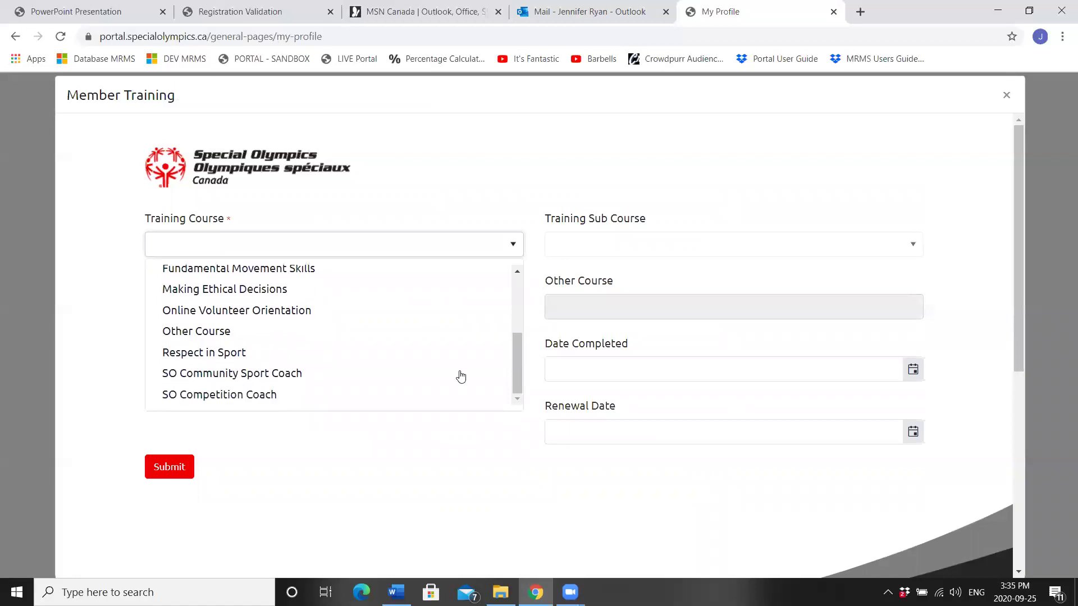
left_click(220, 332)
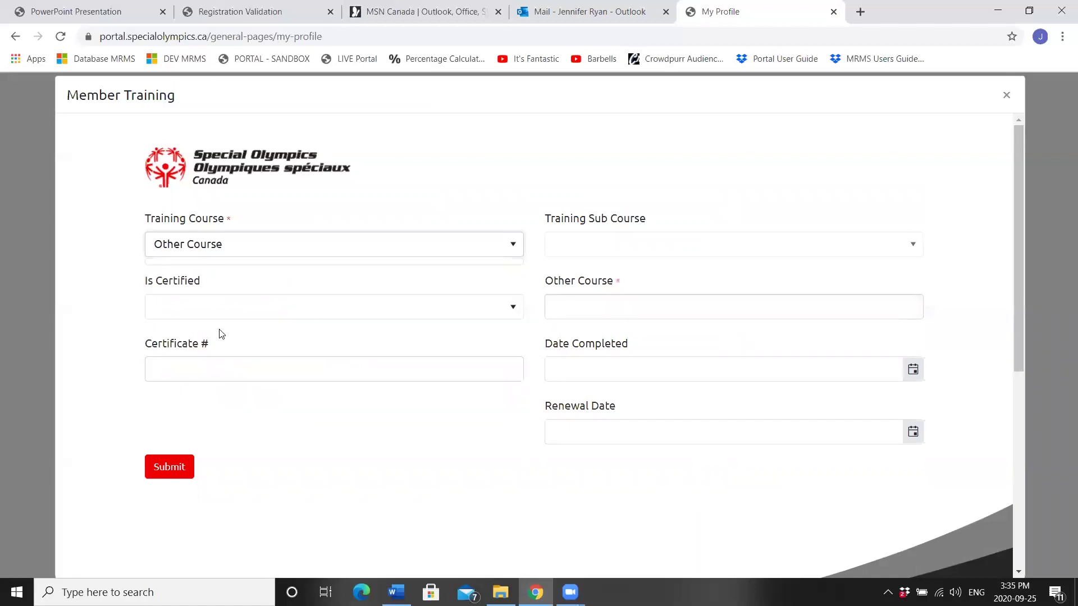
left_click(584, 309)
type("Corn")
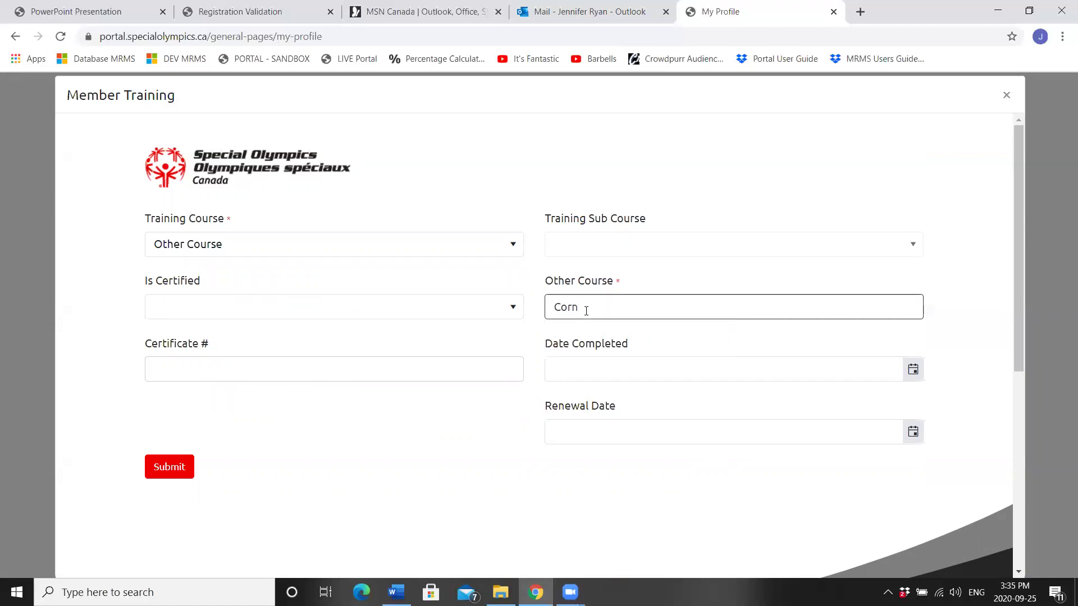
key("BackSpace")
type("onavi")
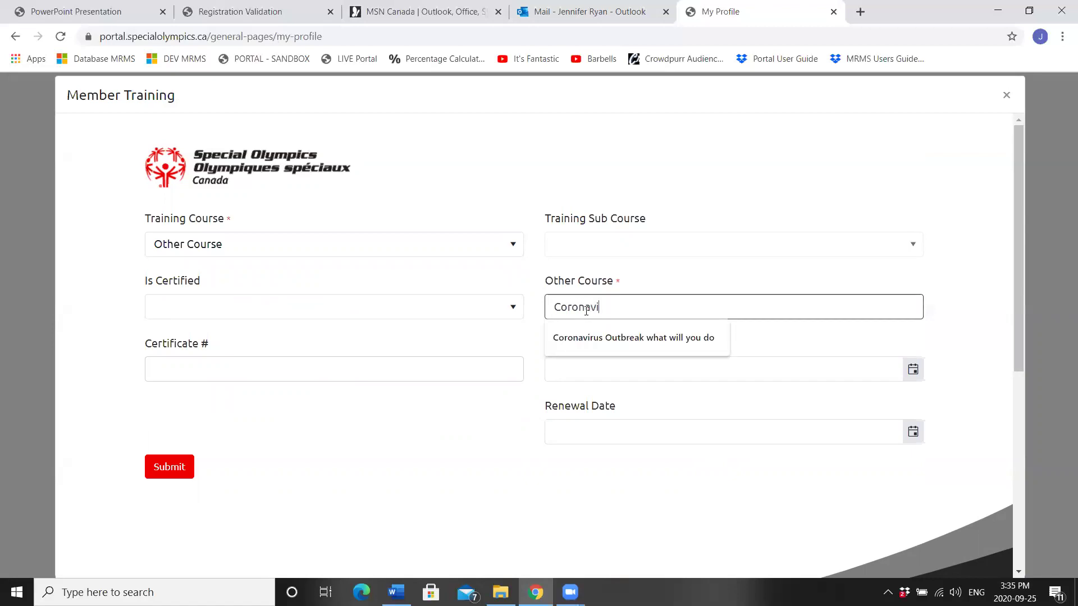
type("rus OU")
type("tbreak Whatyou")
key("BackSpace")
type("you need to know")
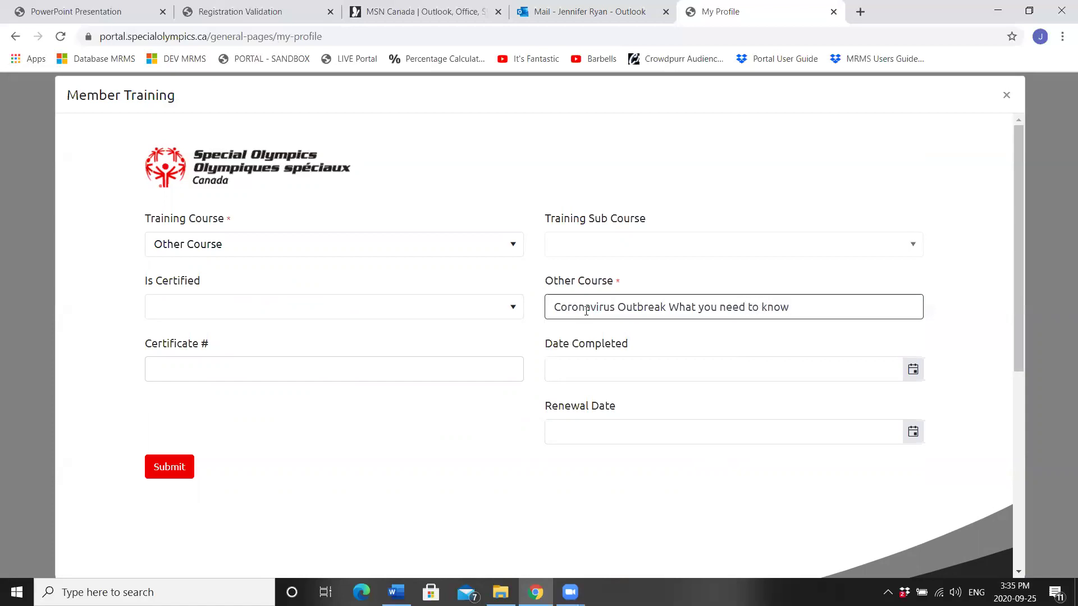
Step: Set the Date Completed to 09/24/2020 and submit the training record
left_click(629, 369)
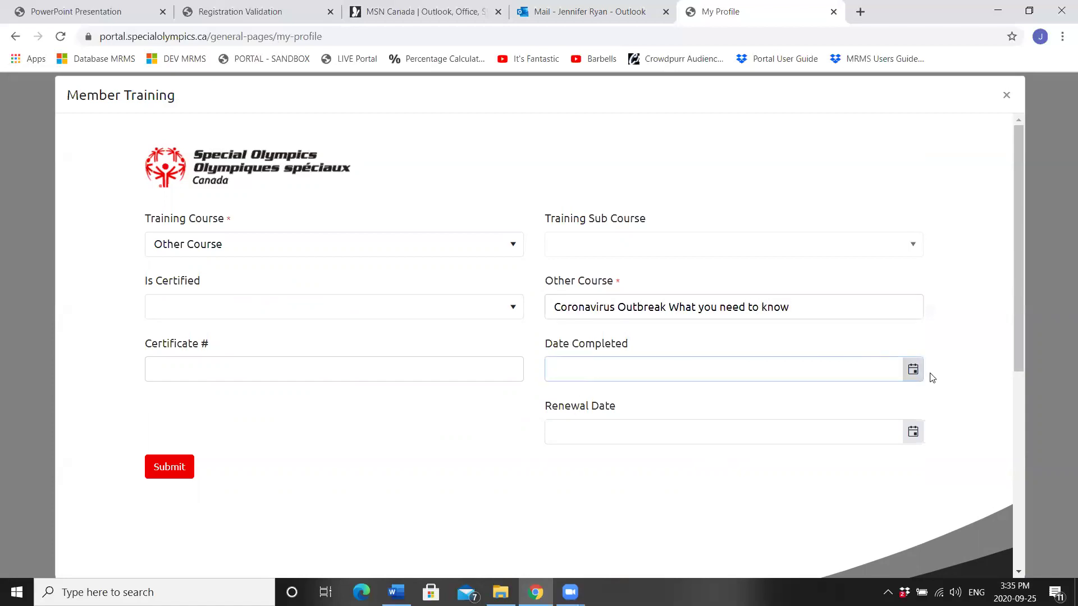
left_click(913, 370)
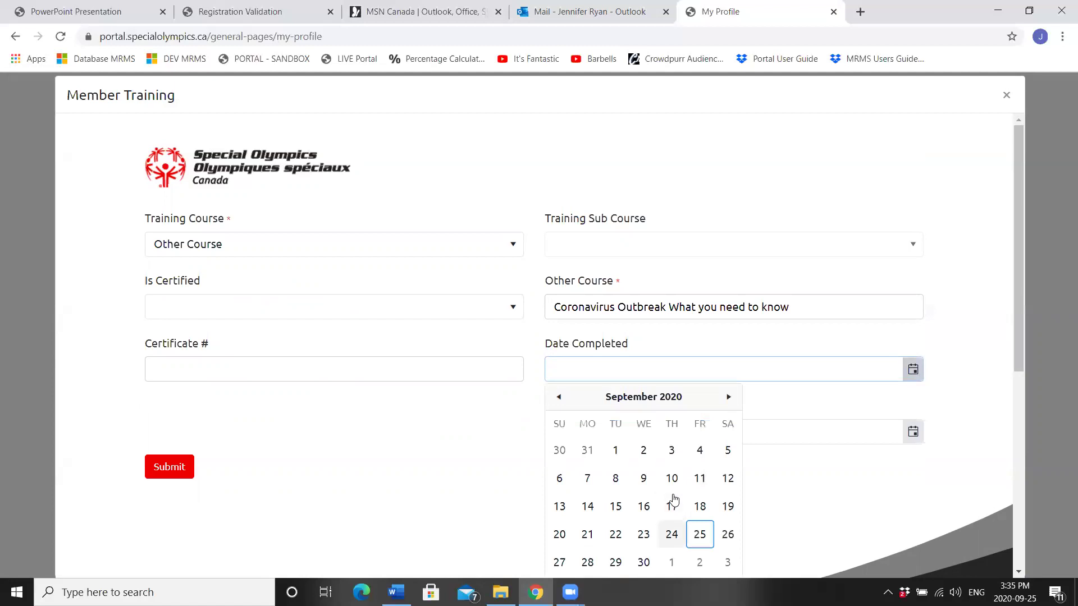
left_click(672, 534)
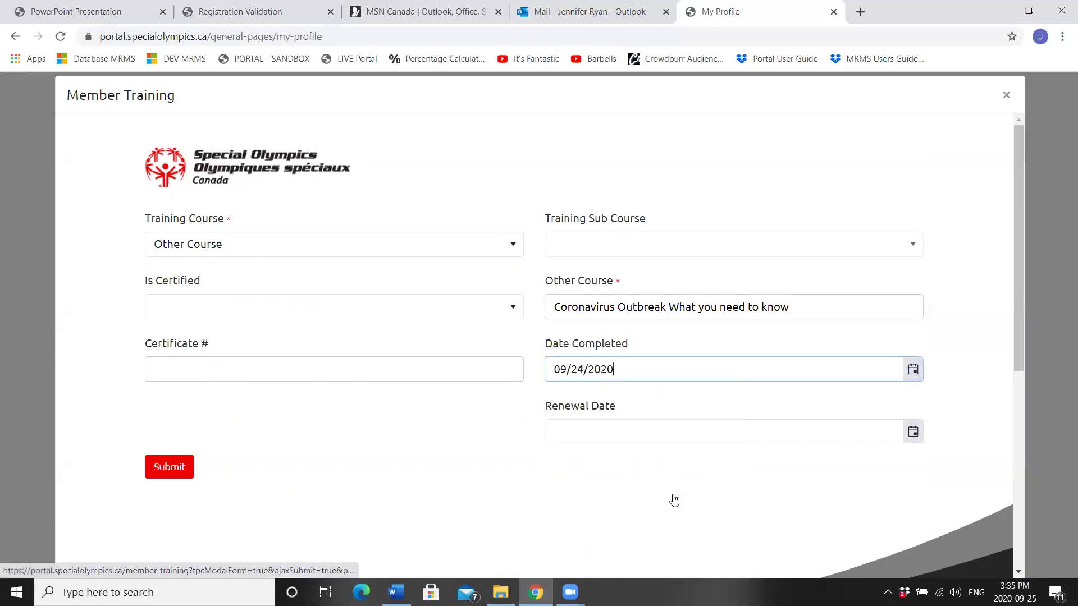
left_click(164, 470)
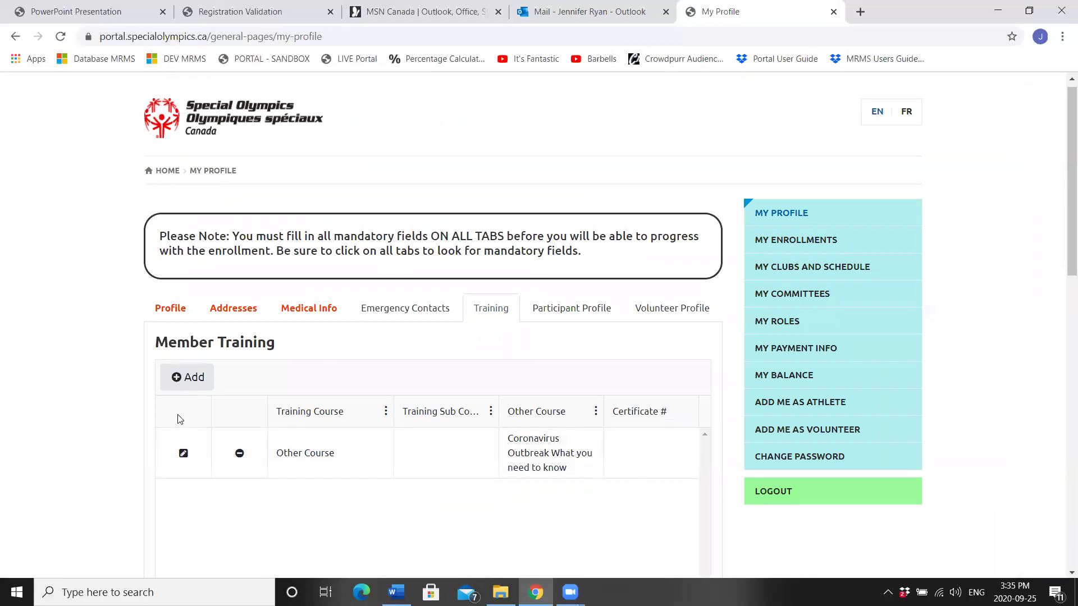
Step: Add an SO Competition Coach training record marked certified, with its certificate number
left_click(186, 385)
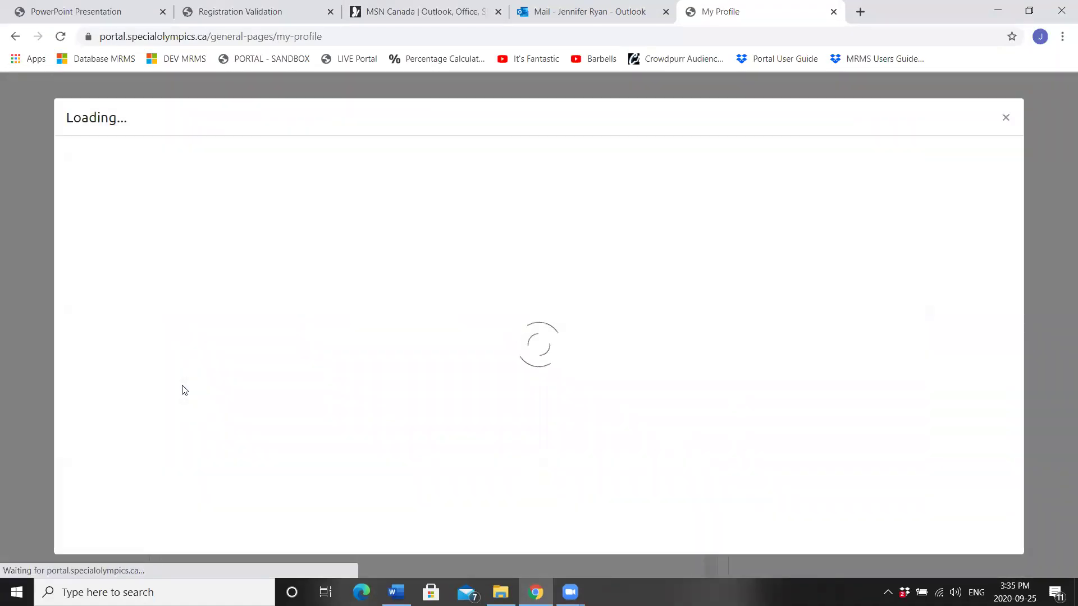
left_click(251, 249)
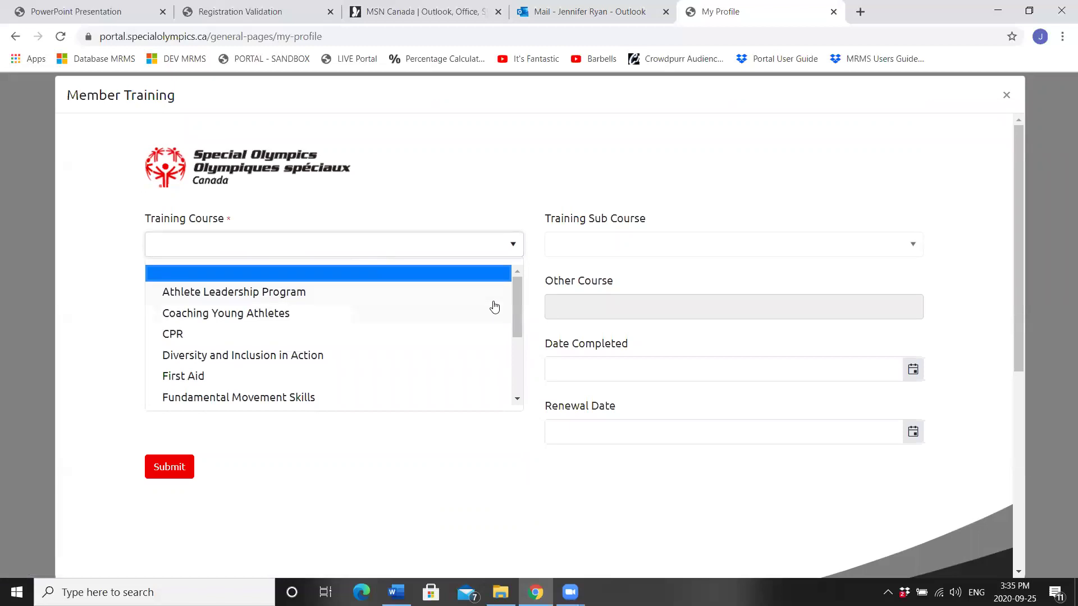
left_click_drag(518, 312, 524, 402)
left_click(284, 406)
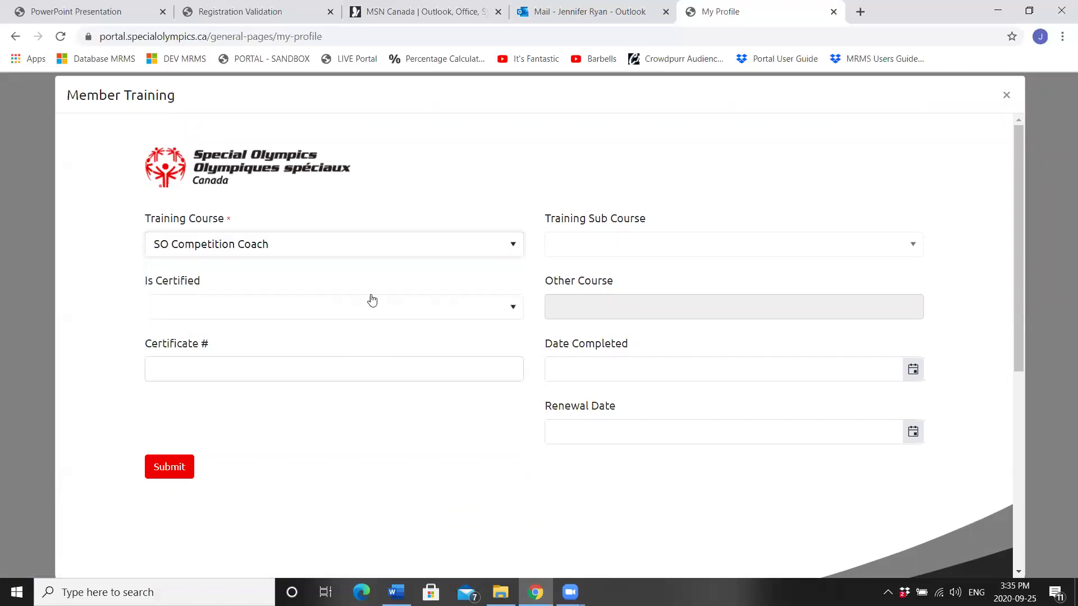
left_click(335, 313)
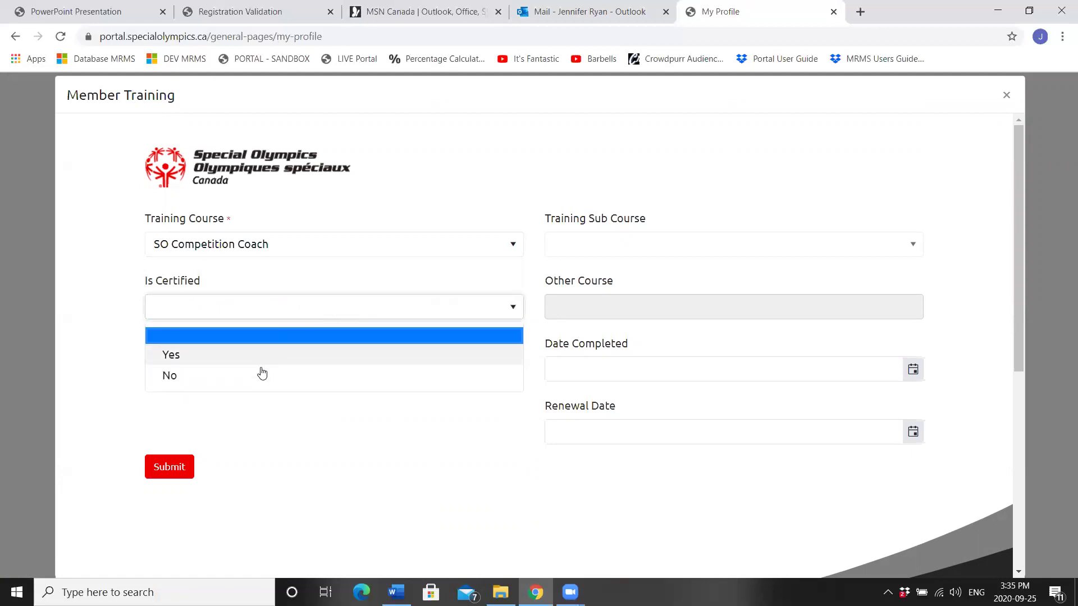
left_click(267, 359)
left_click(245, 378)
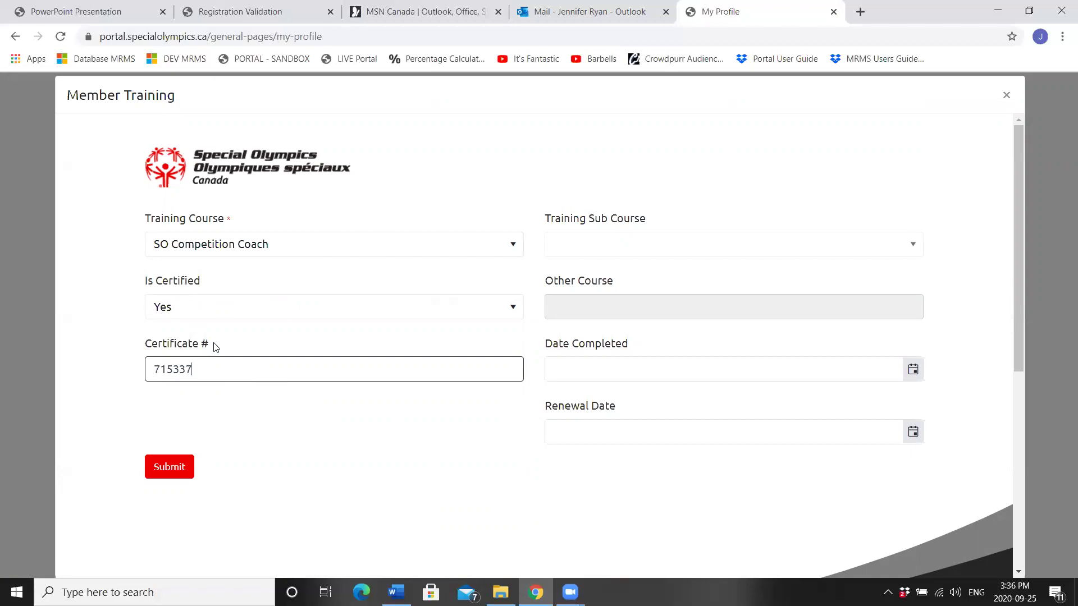
Step: Set the Date Completed to 06/10/2014 and submit the coaching record
left_click(913, 369)
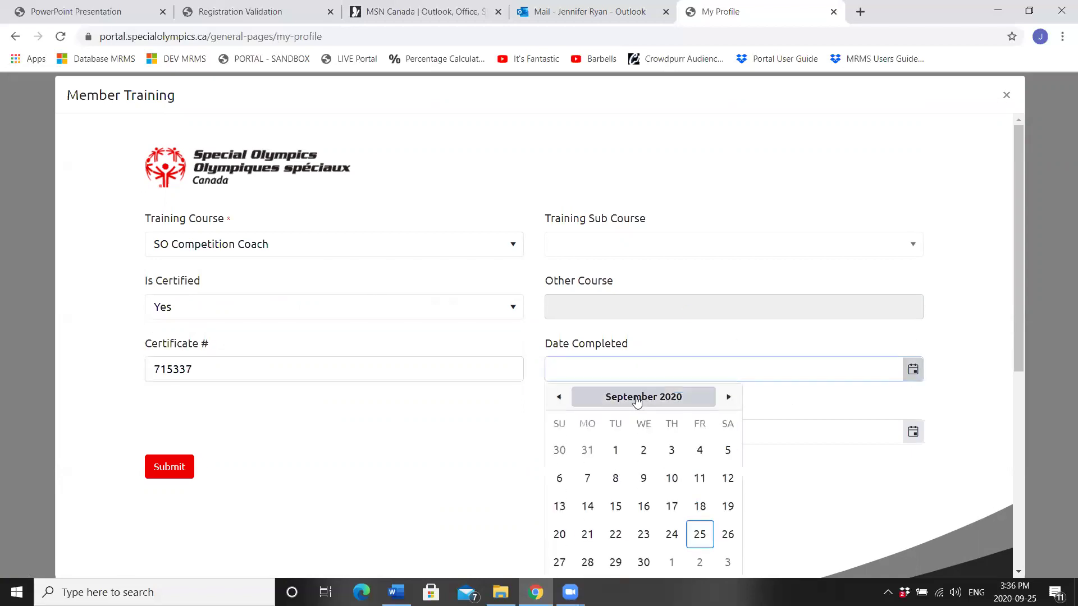
left_click(636, 398)
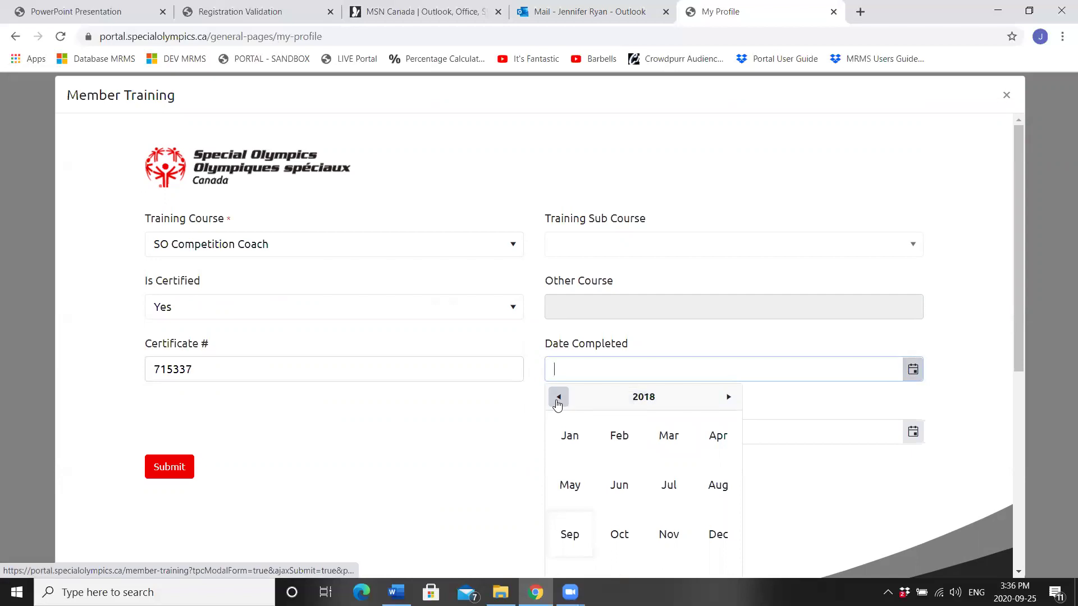
left_click(559, 397)
left_click(559, 398)
left_click(658, 399)
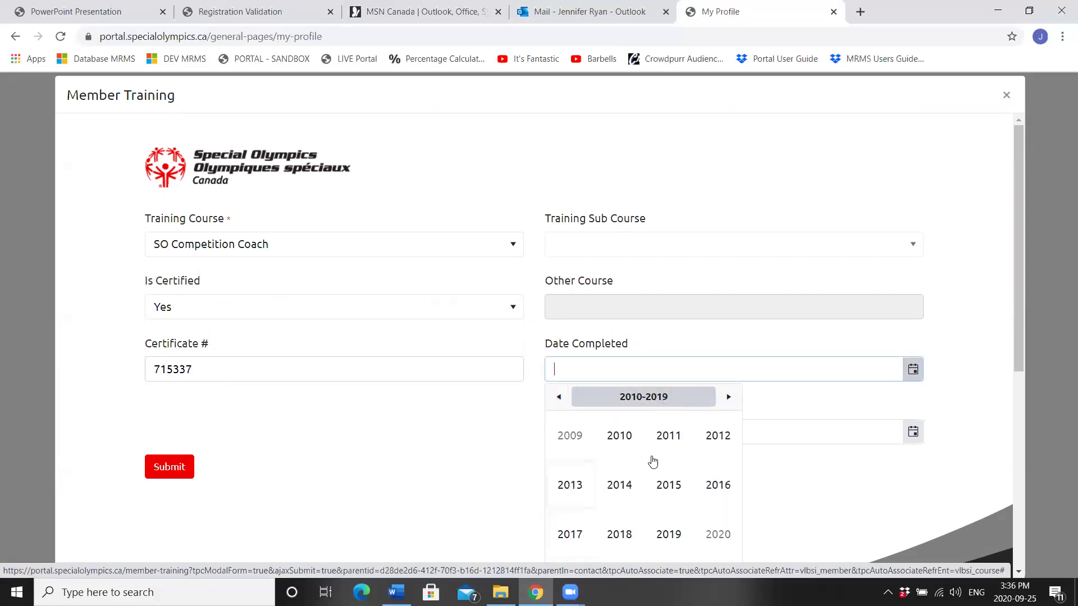
left_click(613, 484)
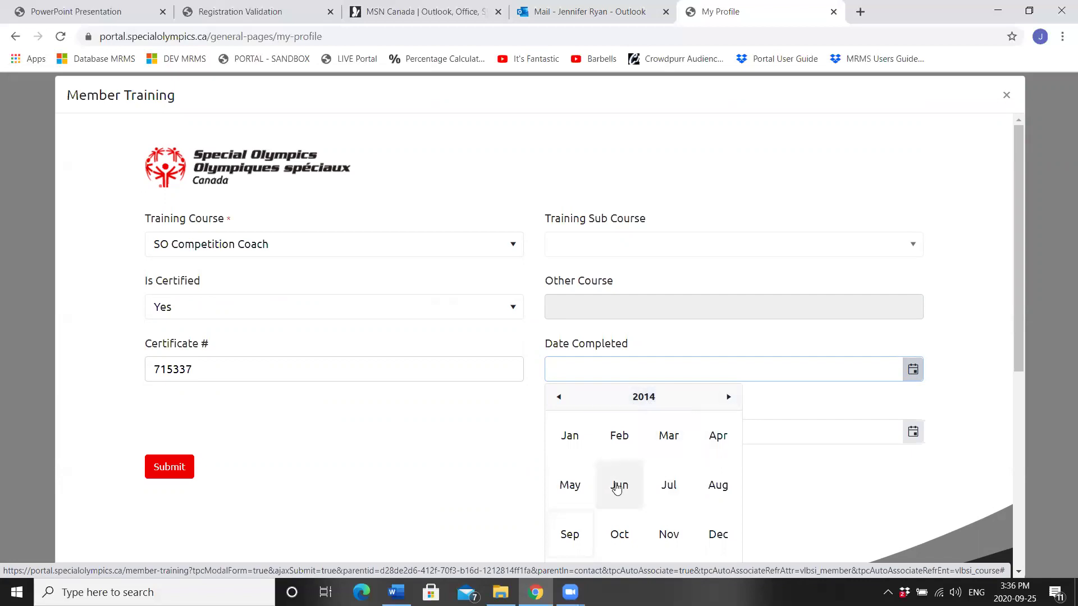
left_click(621, 483)
left_click(618, 477)
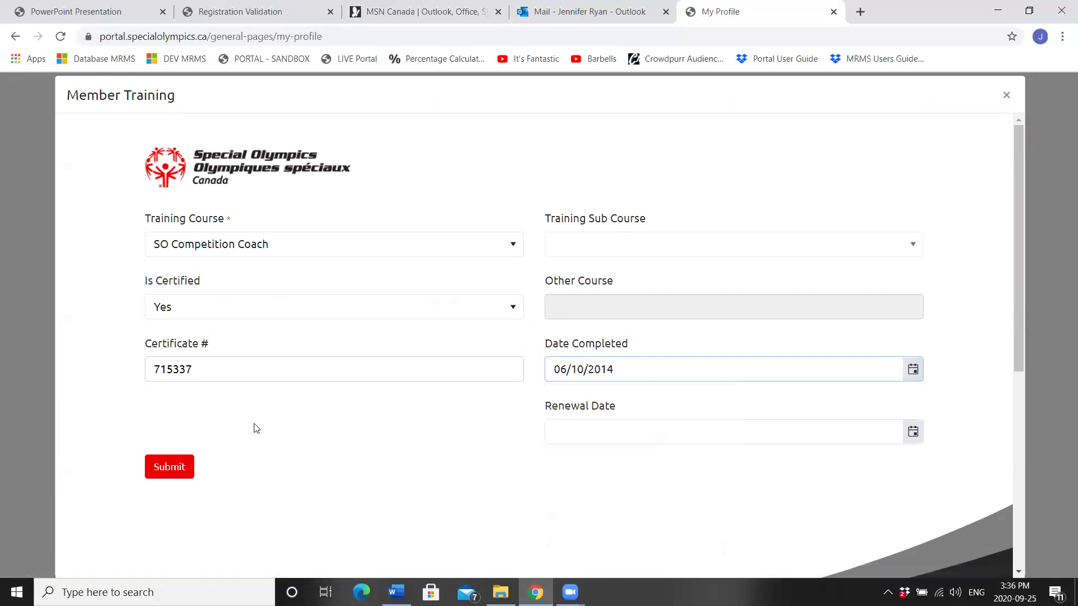
left_click(172, 467)
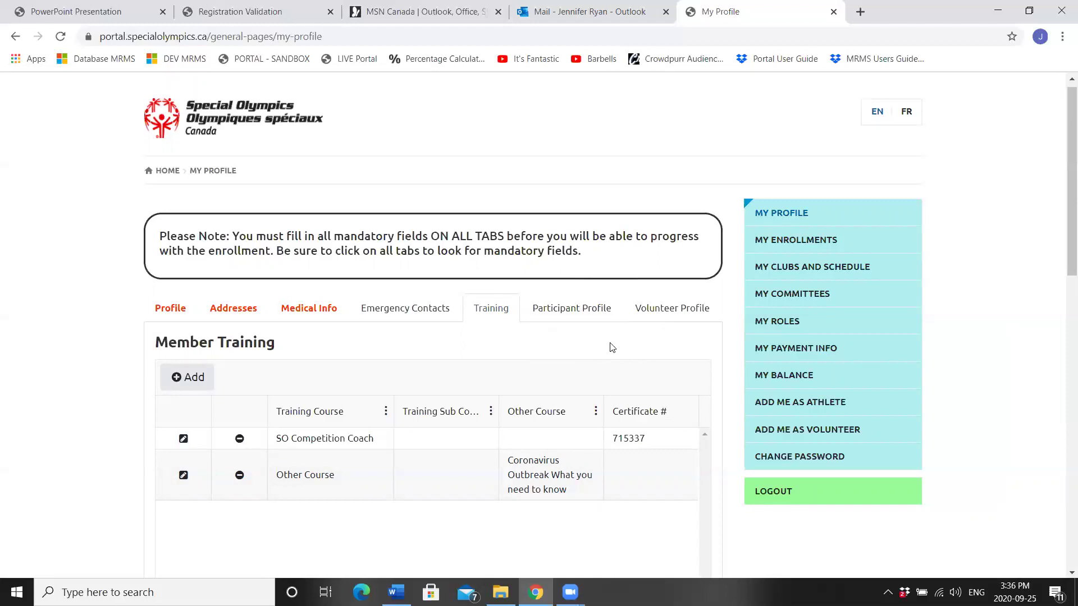
Step: Edit the volunteer profile: reason joined Learn new skills, shirt size Youth M
left_click(682, 315)
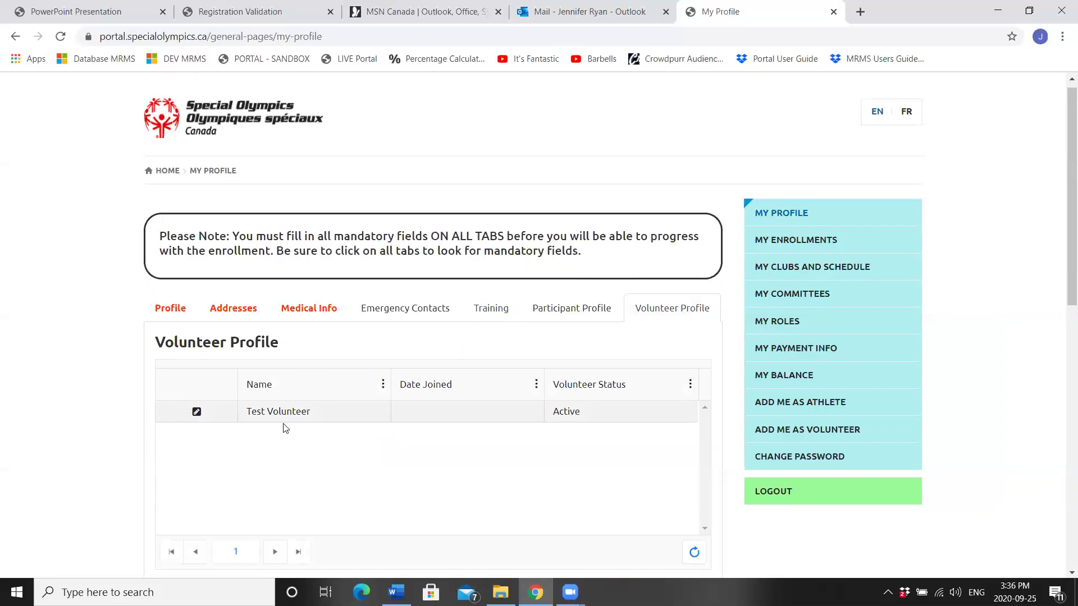
left_click(197, 413)
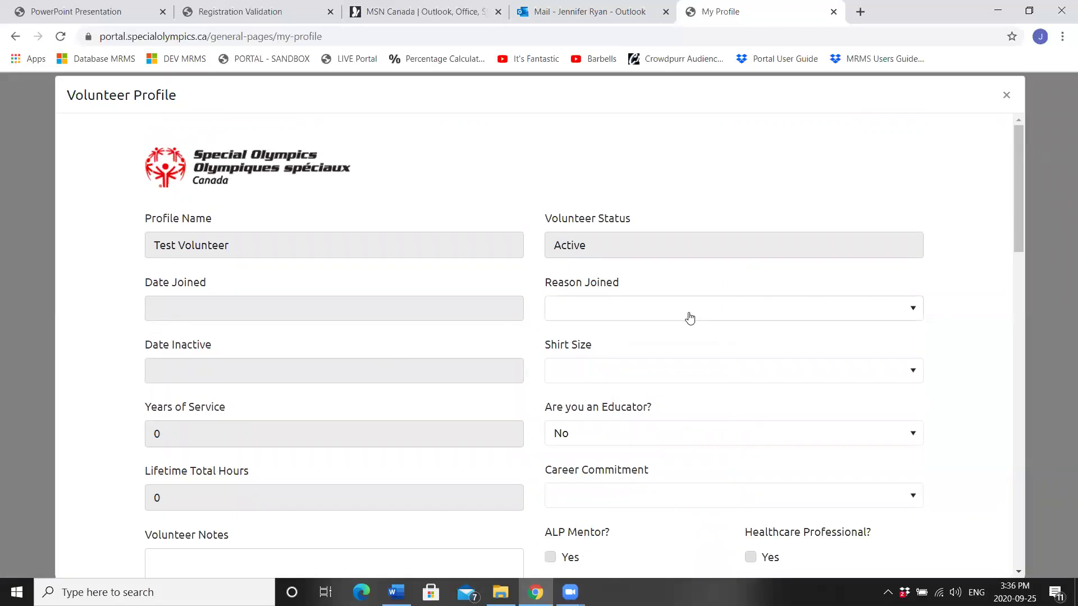
left_click(687, 316)
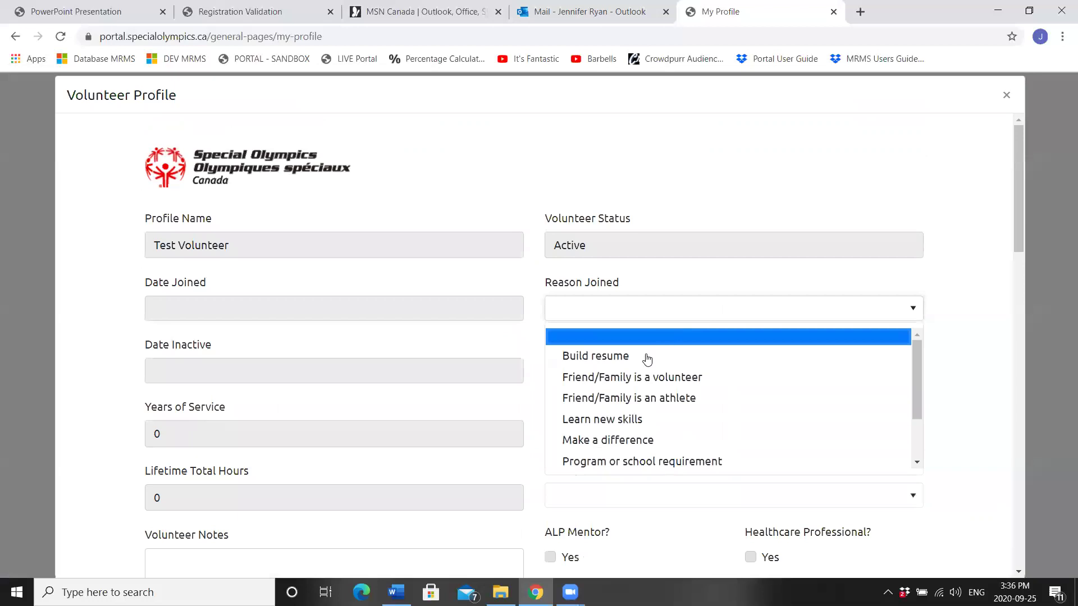
left_click(624, 422)
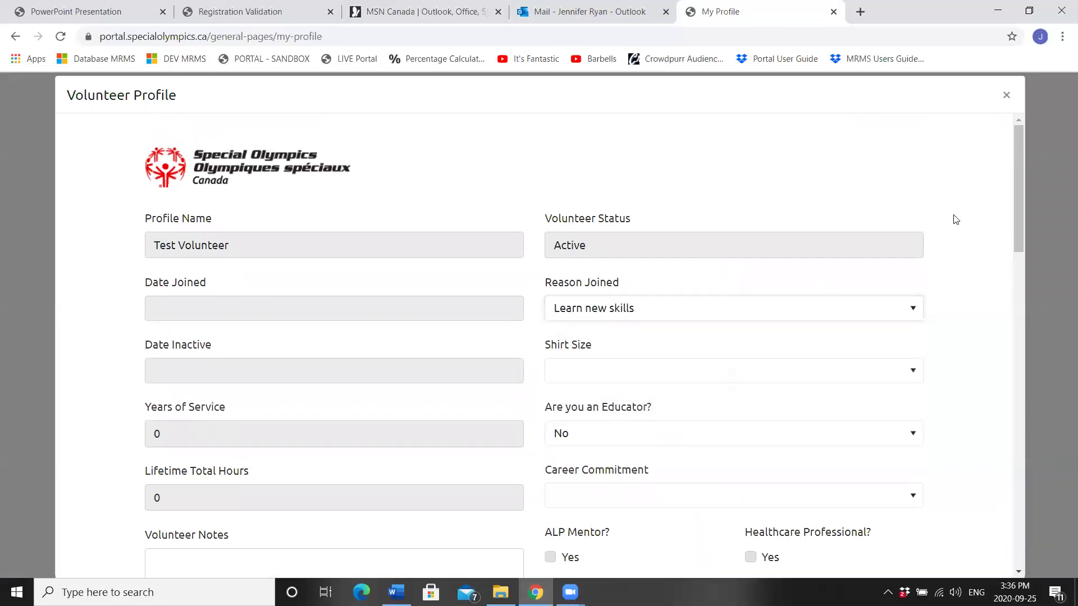
left_click_drag(1016, 147, 1023, 187)
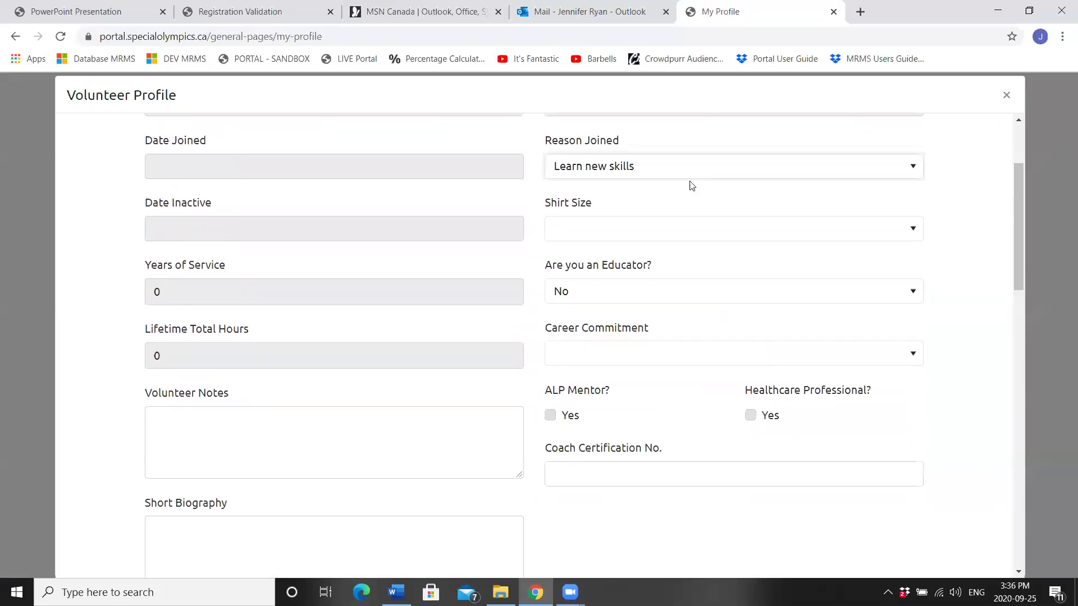
left_click(657, 238)
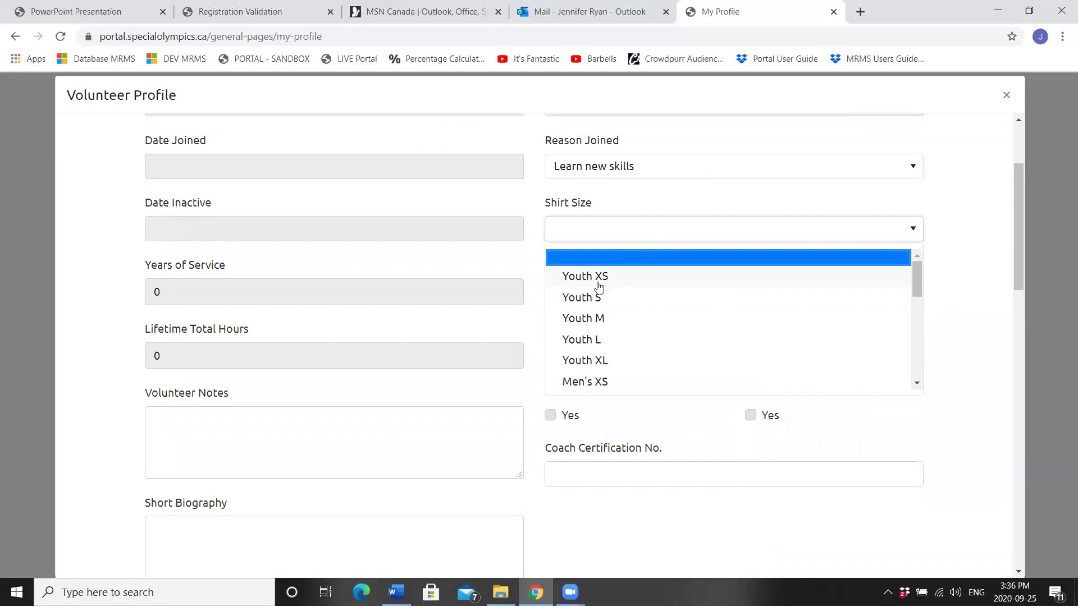
left_click(598, 317)
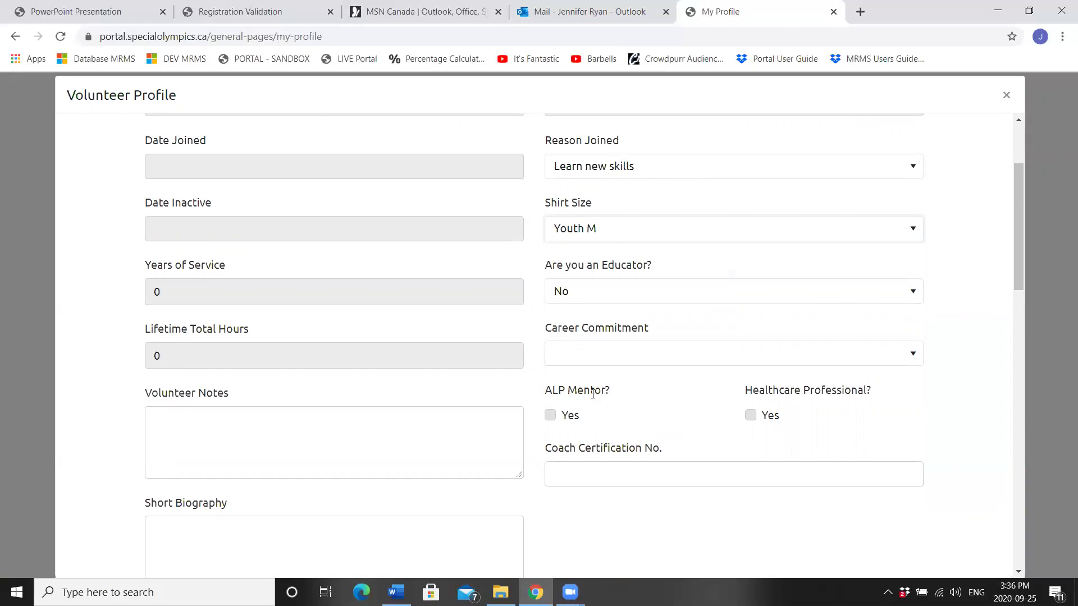
Step: Enter the coach certification number and submit the volunteer profile details
left_click(608, 482)
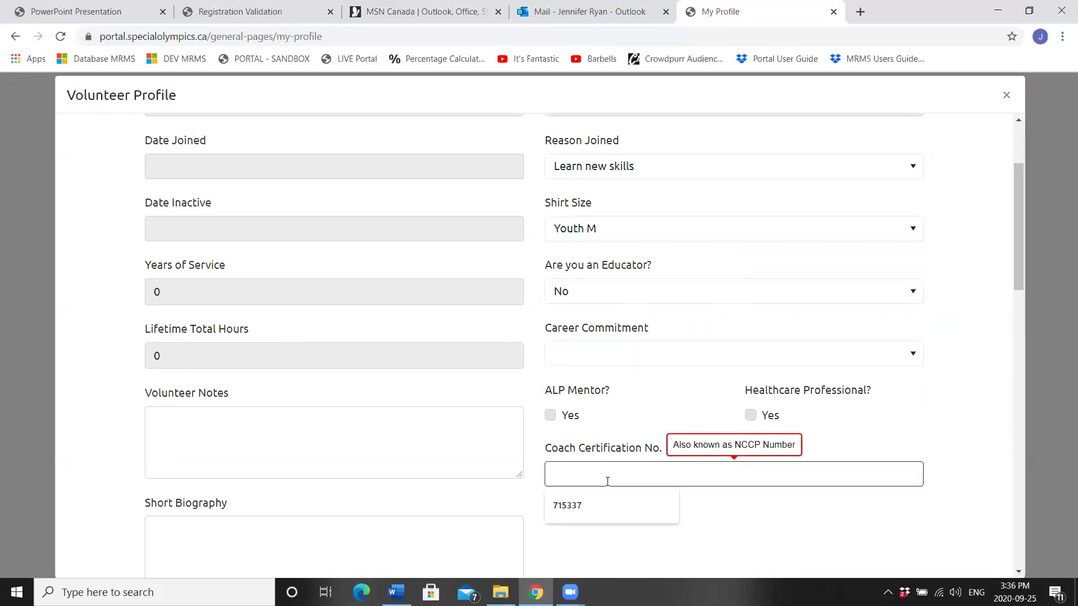
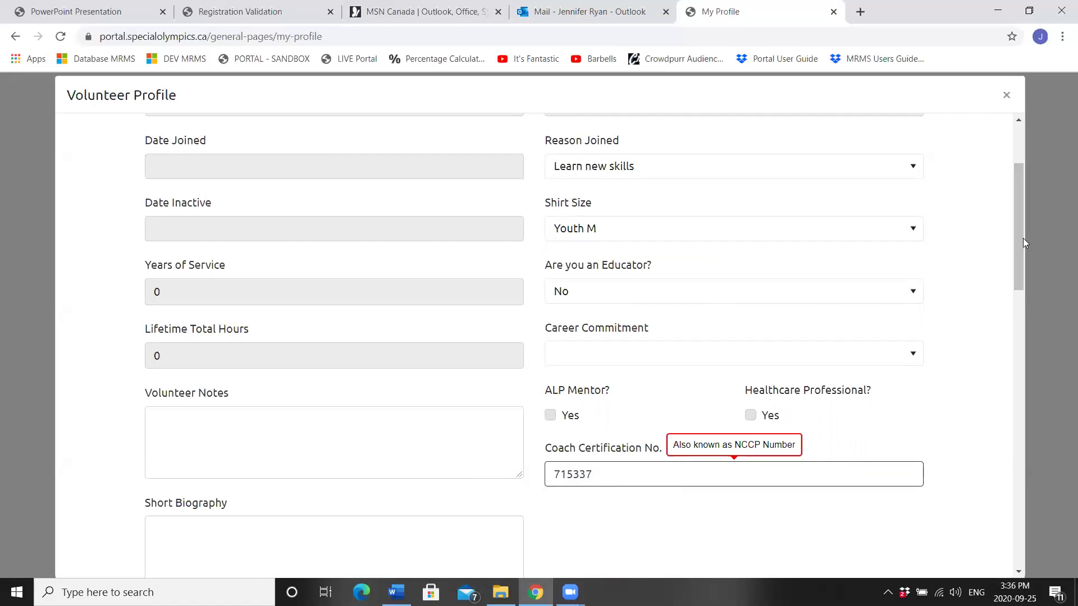
left_click_drag(1021, 241, 1039, 360)
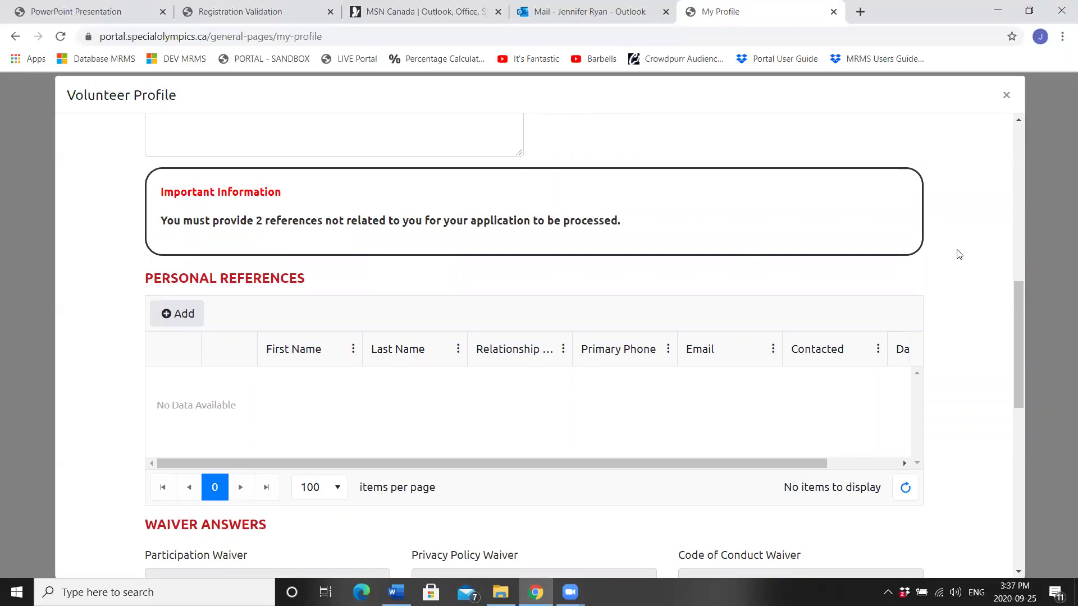
left_click_drag(1019, 305, 1021, 351)
left_click(145, 531)
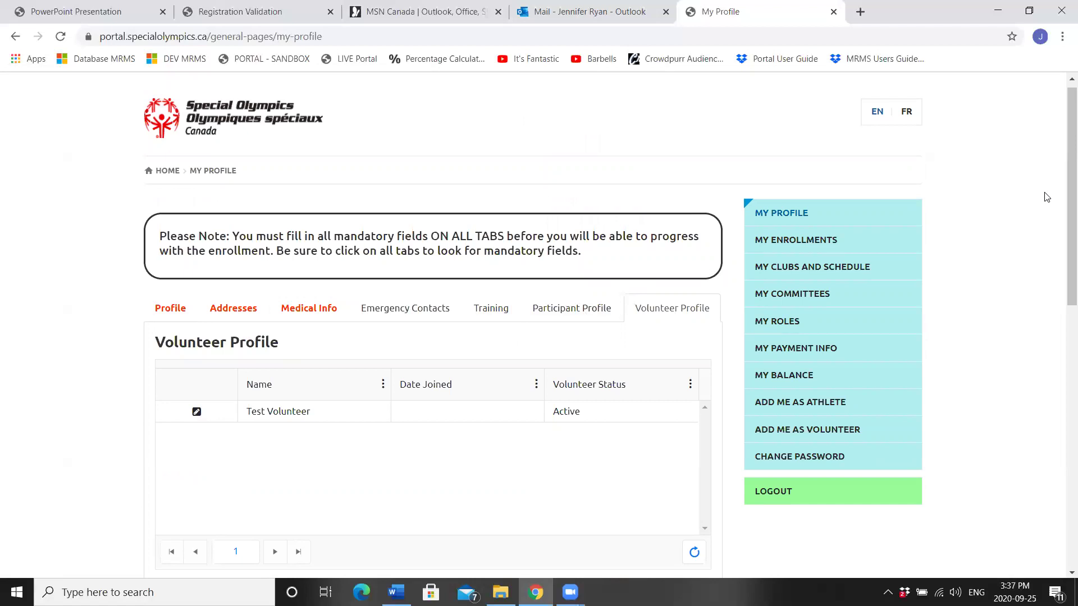
Step: Submit My Profile and start the Add Me as Volunteer enrollment
mouse_move(1063, 129)
left_mouse_down()
mouse_move(1062, 262)
mouse_move(1065, 233)
left_mouse_up()
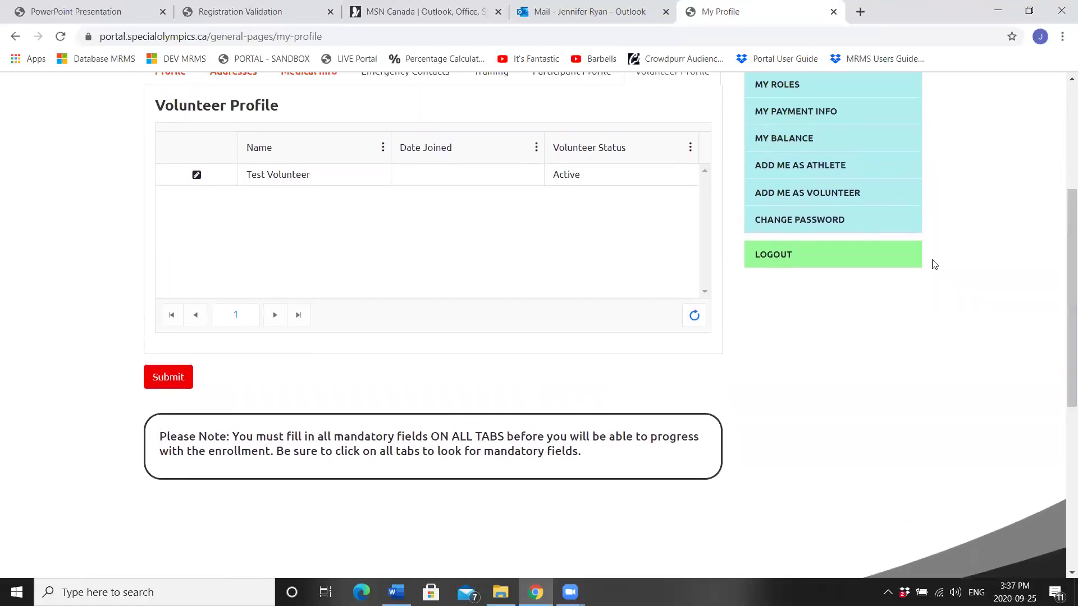
left_click(152, 385)
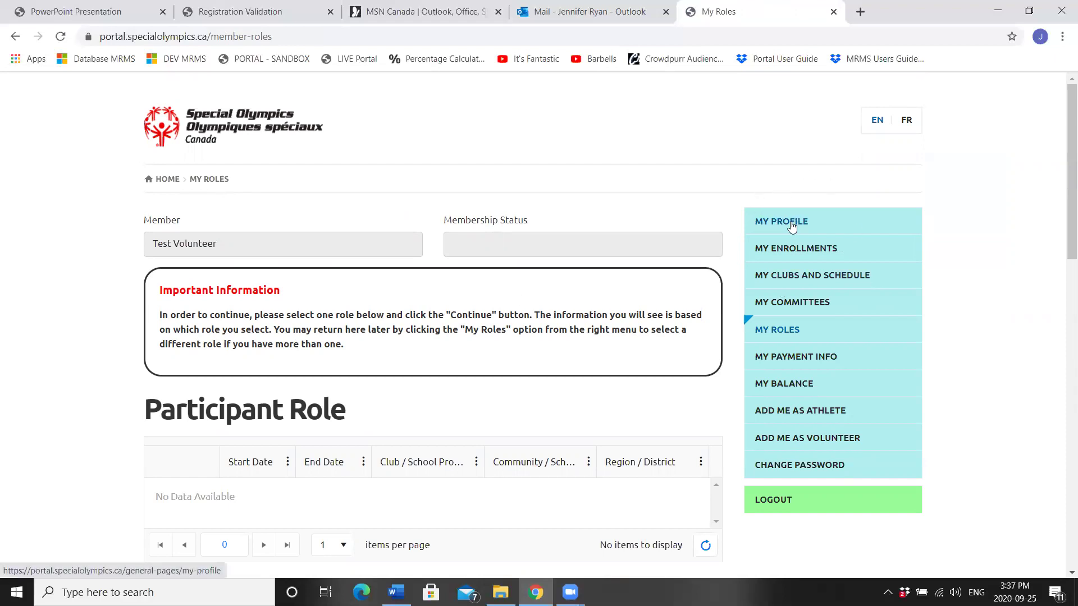
left_click(785, 439)
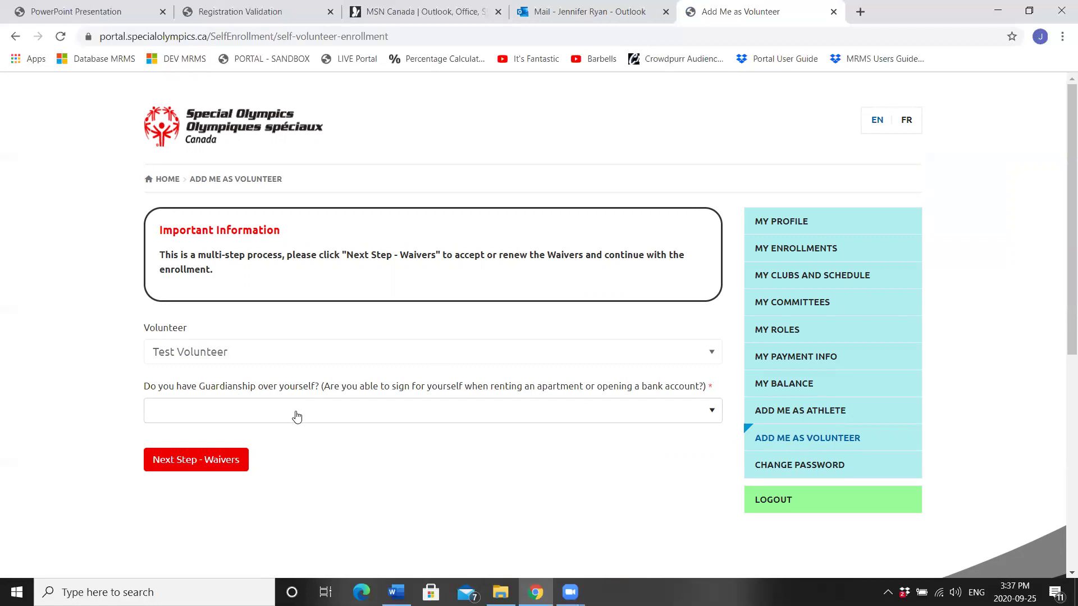
Step: Answer Yes to self-guardianship and continue to Next Step - Waivers
left_click(297, 417)
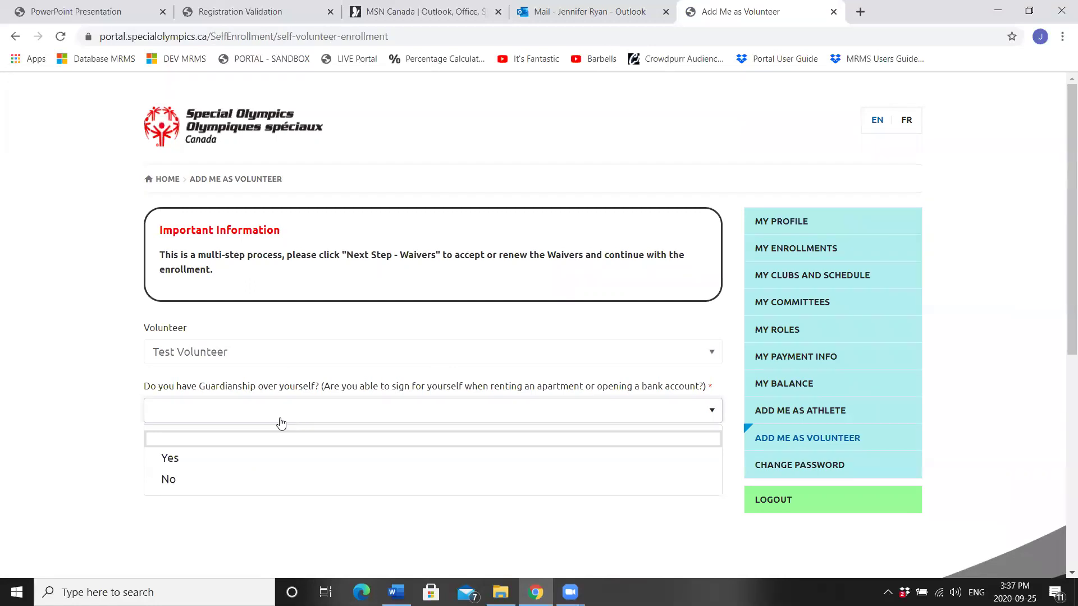
left_click(215, 459)
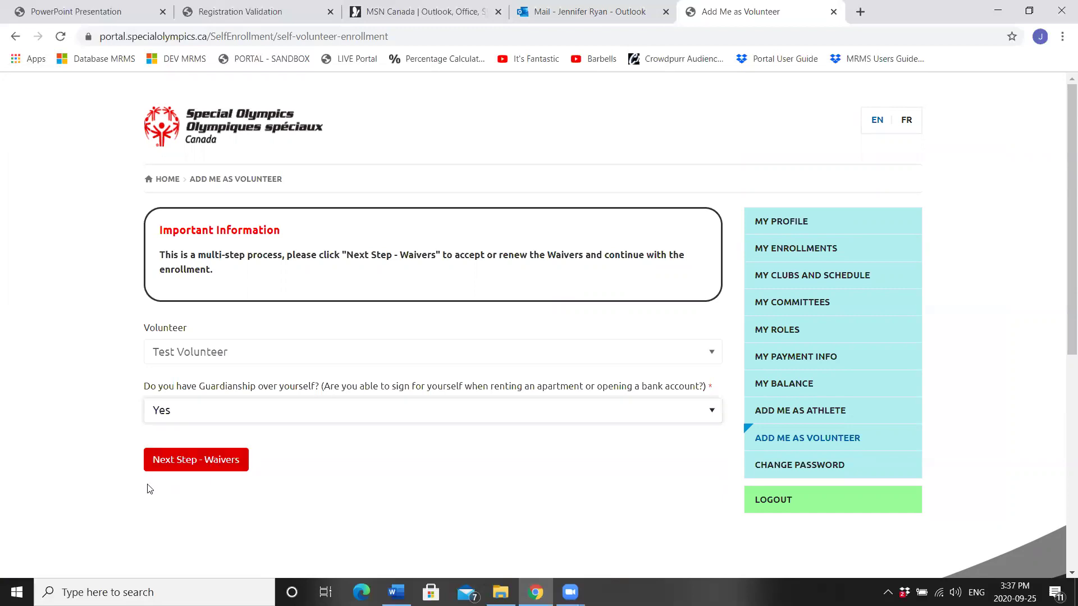
left_click(207, 465)
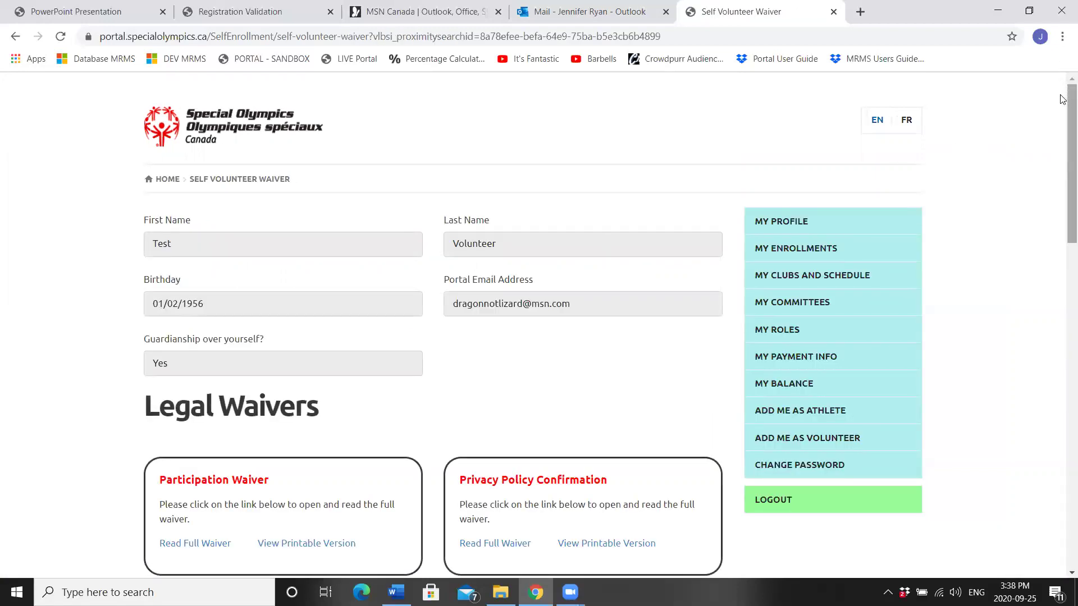
Step: Review the printable and full Participation Waiver, then set I Agree to Yes
left_click_drag(1063, 114, 1062, 174)
left_click(277, 346)
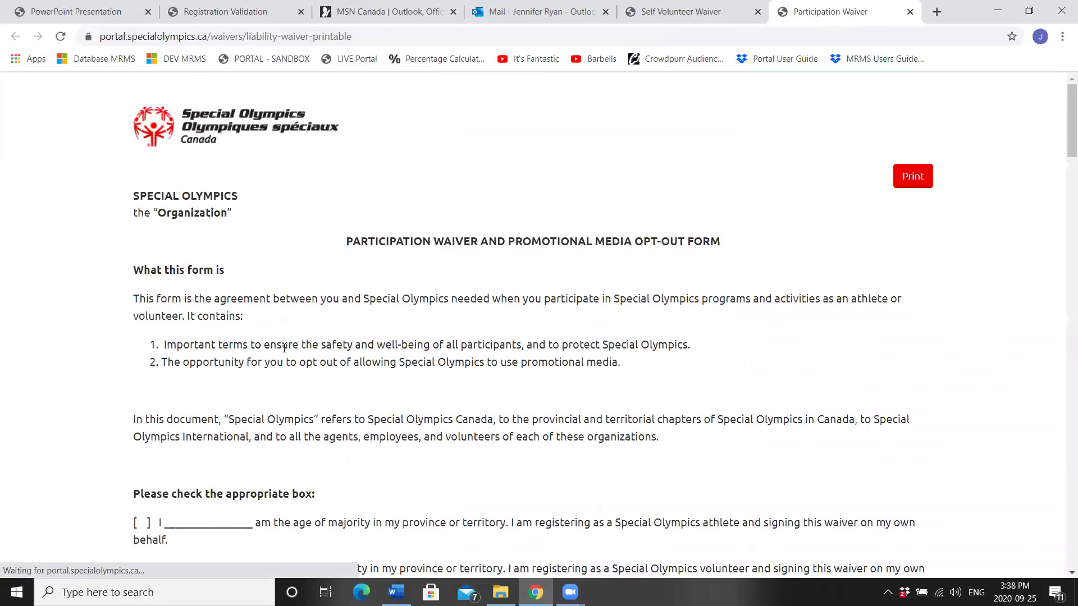
left_click(909, 12)
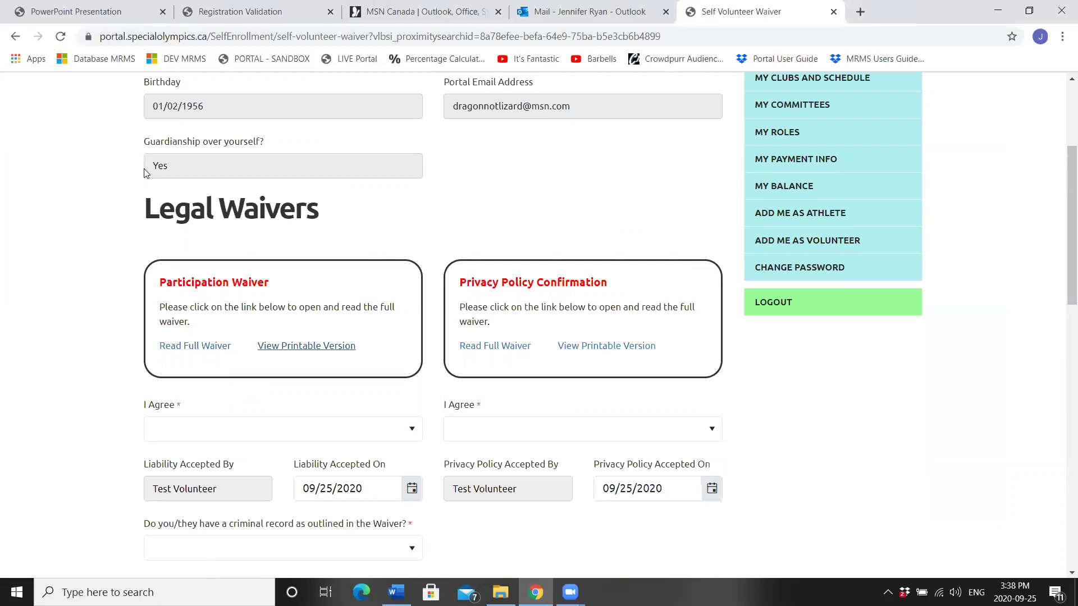
left_click(187, 347)
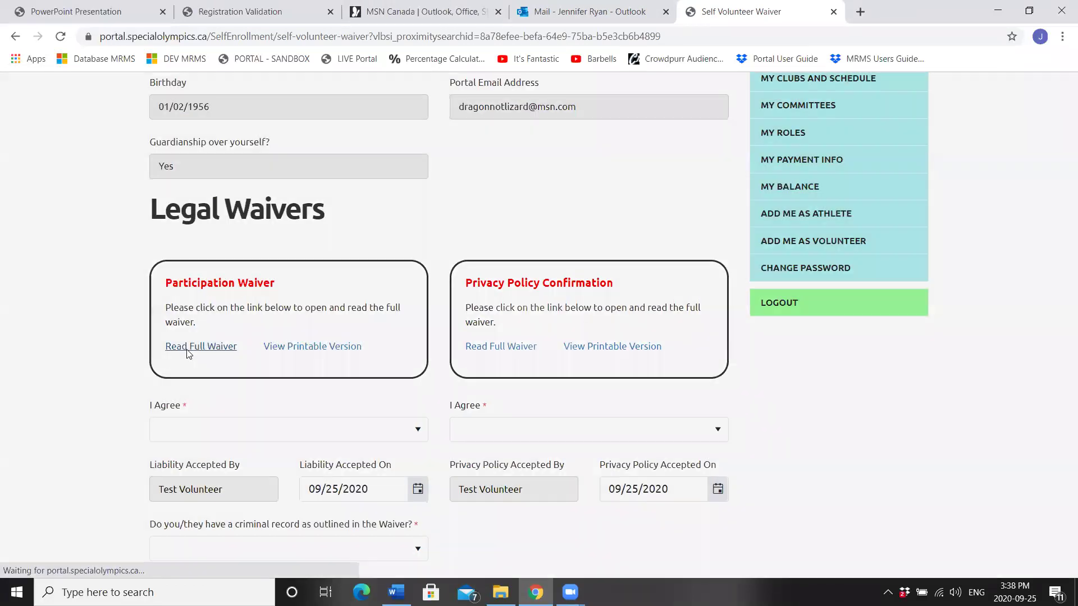
left_click_drag(1026, 141, 1037, 465)
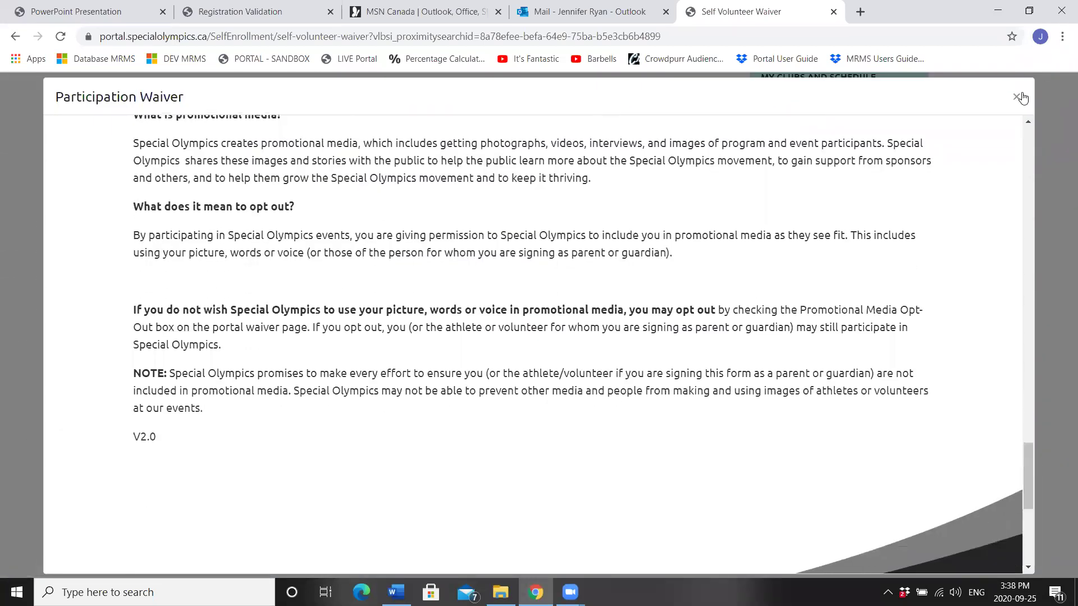
left_click(1018, 97)
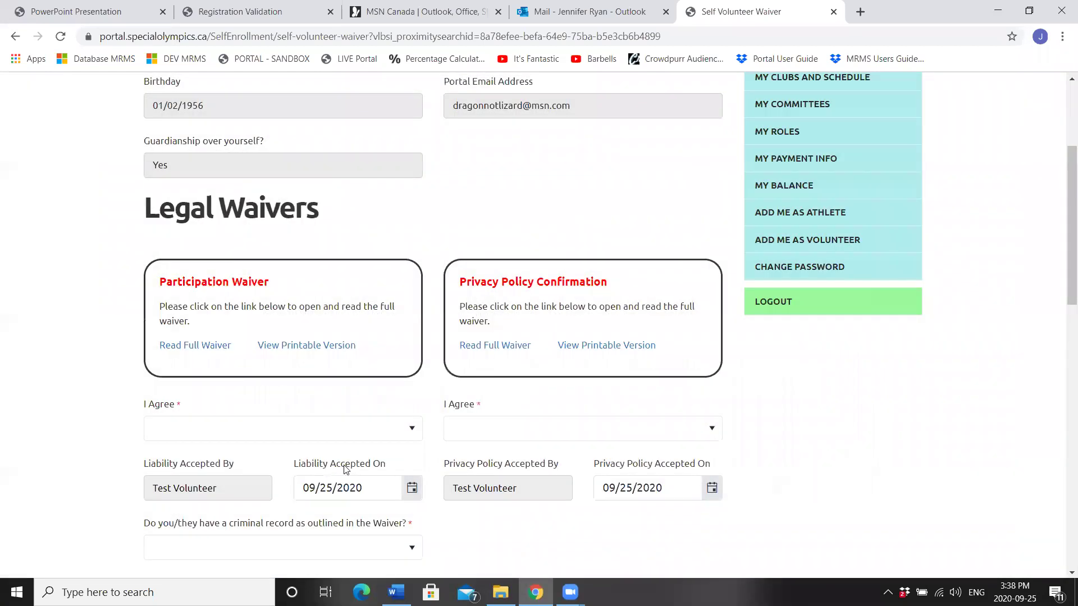
left_click(180, 431)
left_click(182, 472)
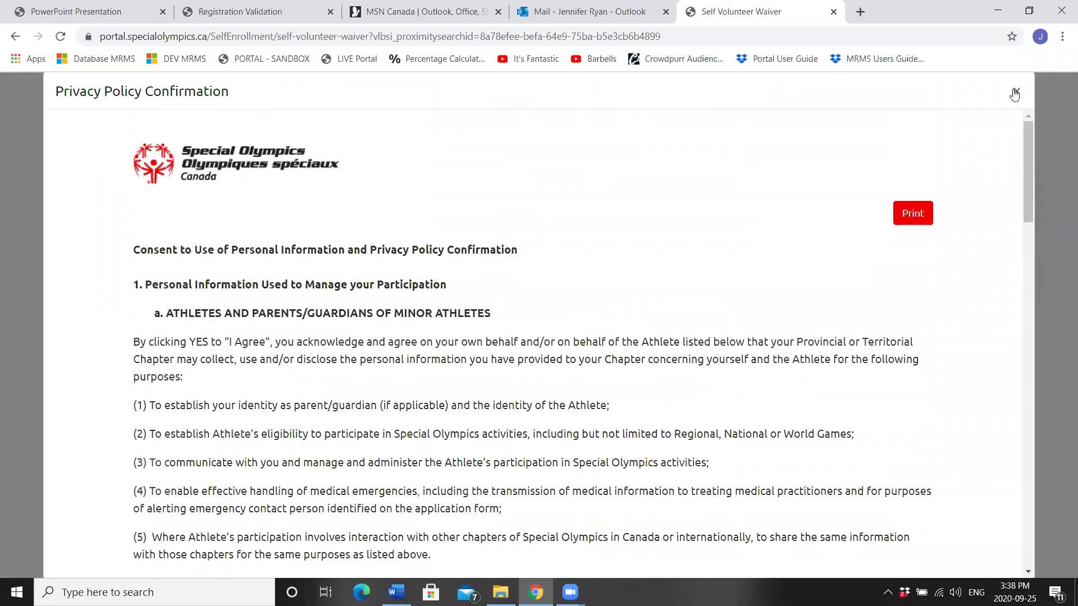
Step: Review the Privacy Policy text and set its I Agree to Yes
left_click(1016, 91)
left_click(473, 343)
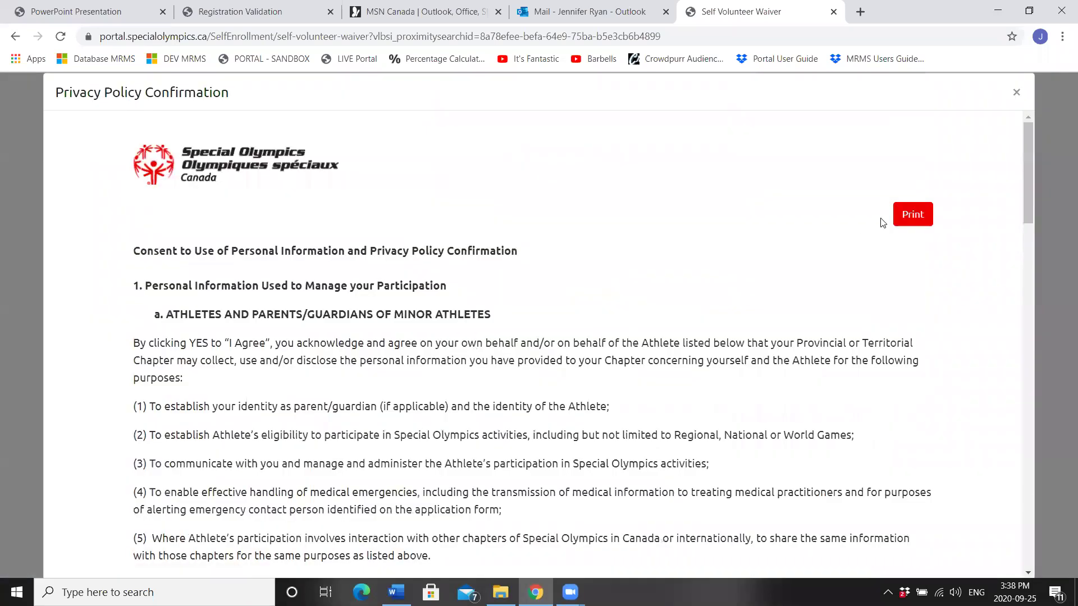
left_click(1016, 92)
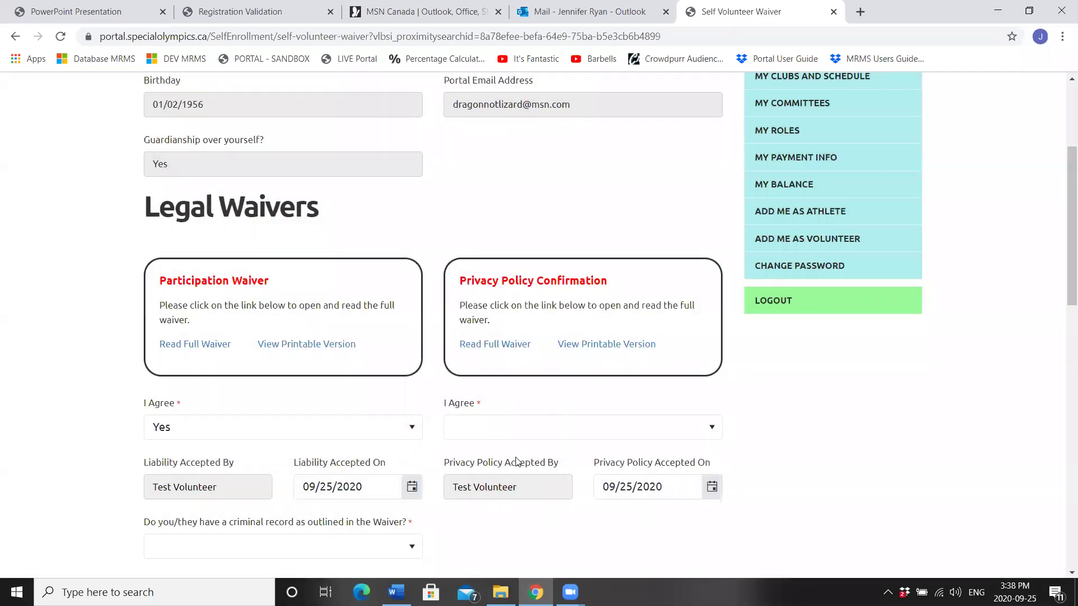
left_click(531, 427)
left_click(473, 476)
Step: Answer No to criminal record, and Yes to Mailing List and Allow to Contact
left_click_drag(1063, 195, 1063, 271)
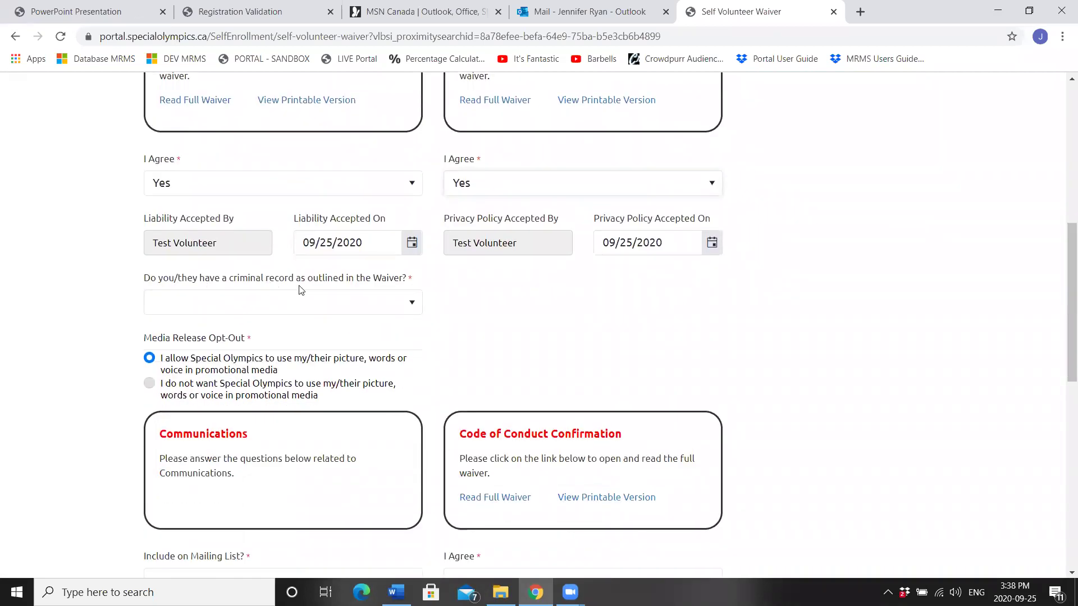
left_click(373, 304)
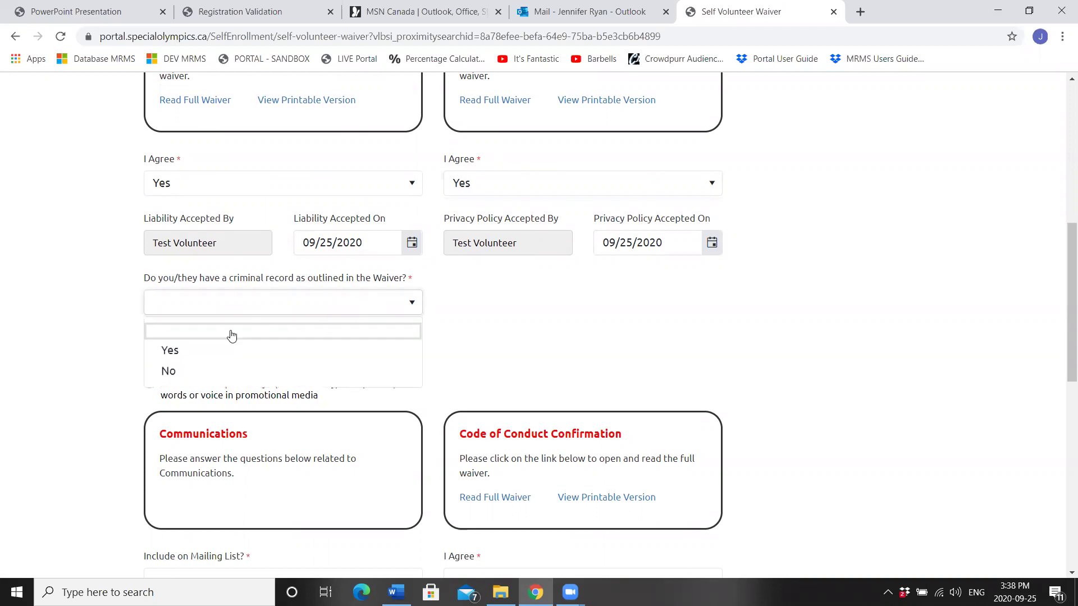
left_click(193, 373)
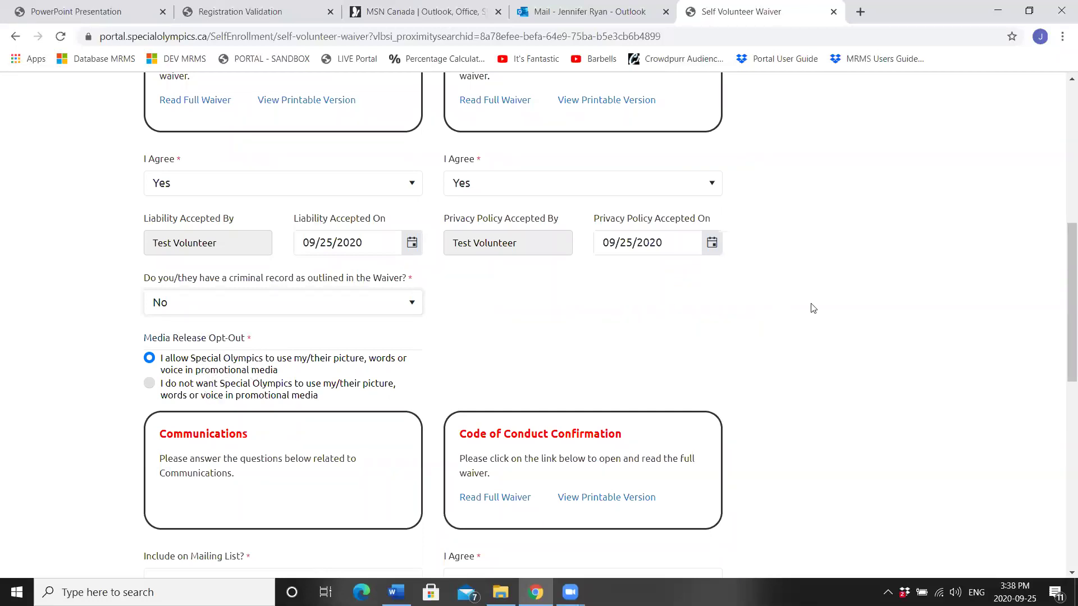
left_click_drag(1062, 288, 1063, 362)
left_click(284, 348)
left_click(191, 392)
mouse_move(200, 401)
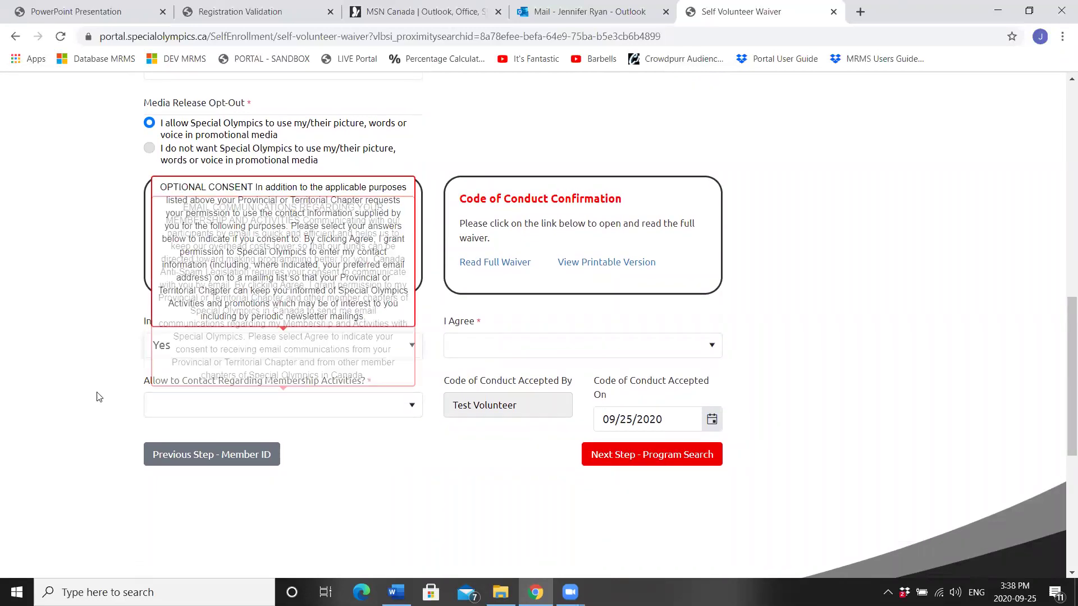
left_click(177, 417)
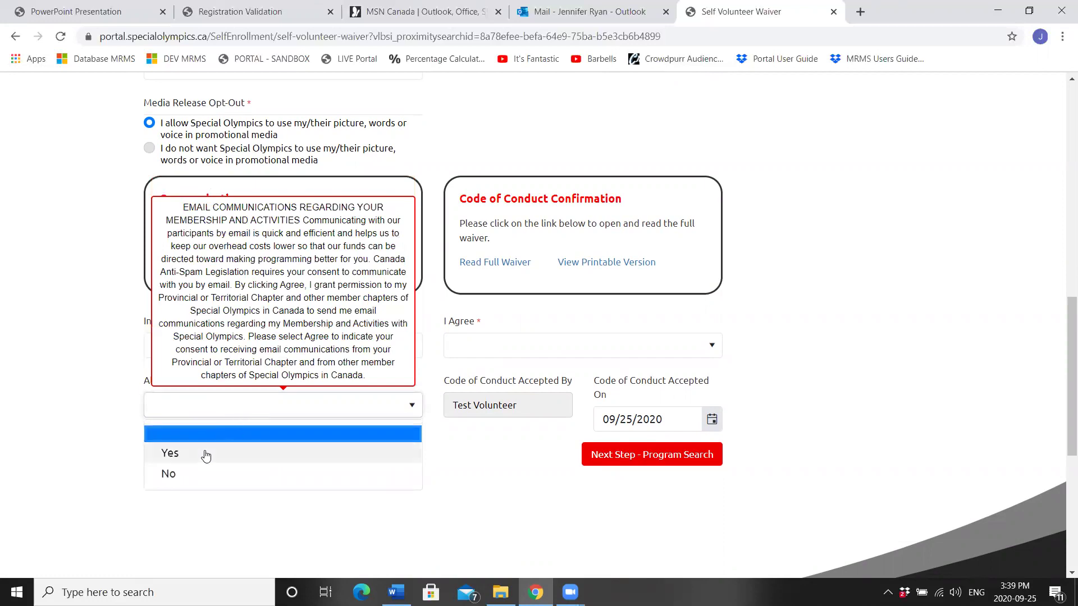
left_click(206, 451)
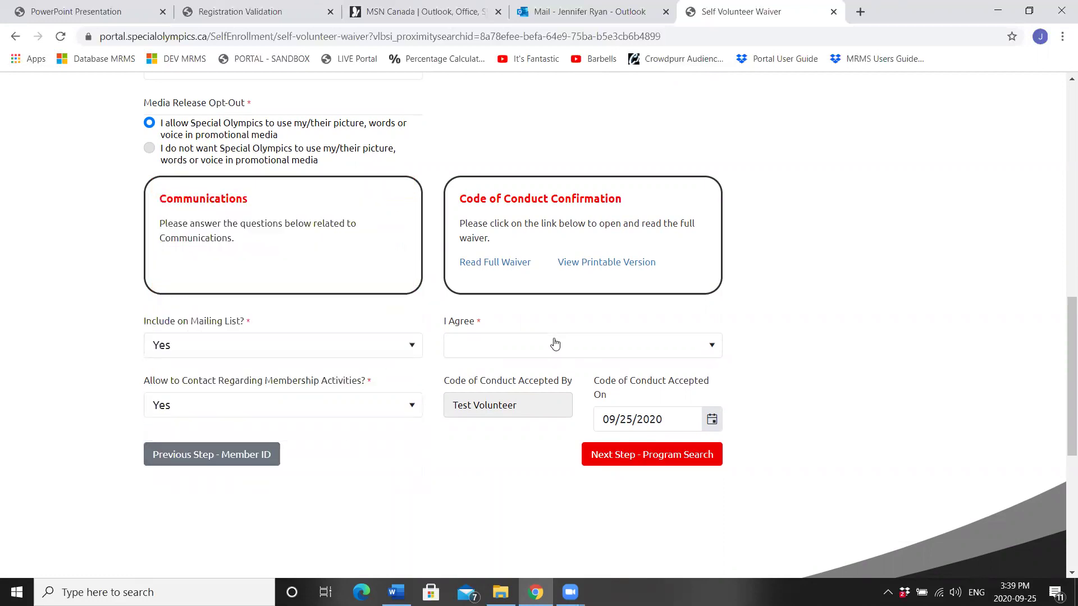
Step: Read the Code of Conduct and agree to it with Yes
left_click(495, 262)
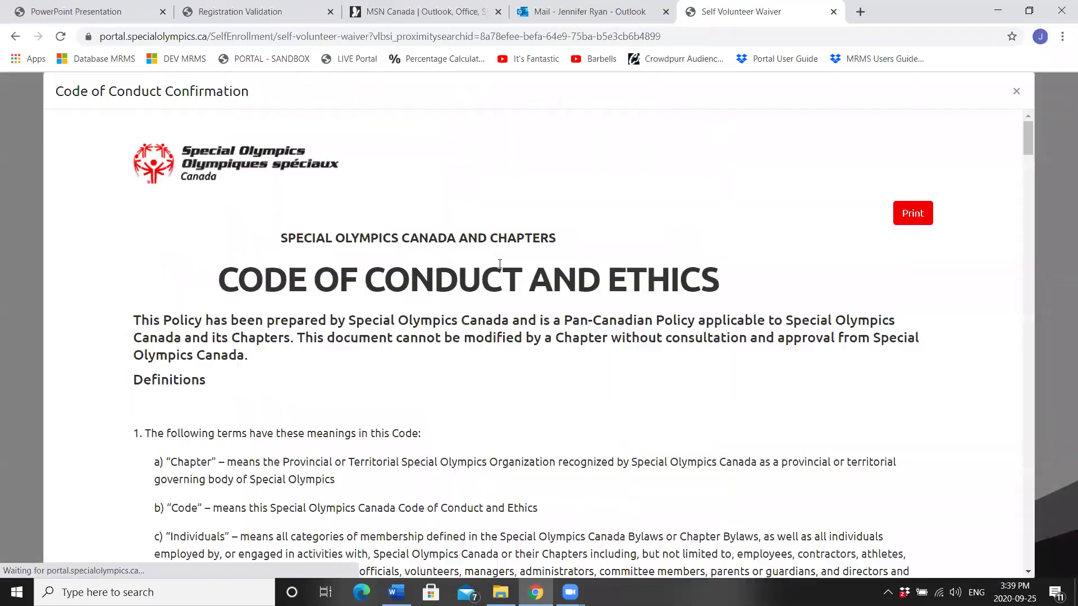
left_click(1016, 90)
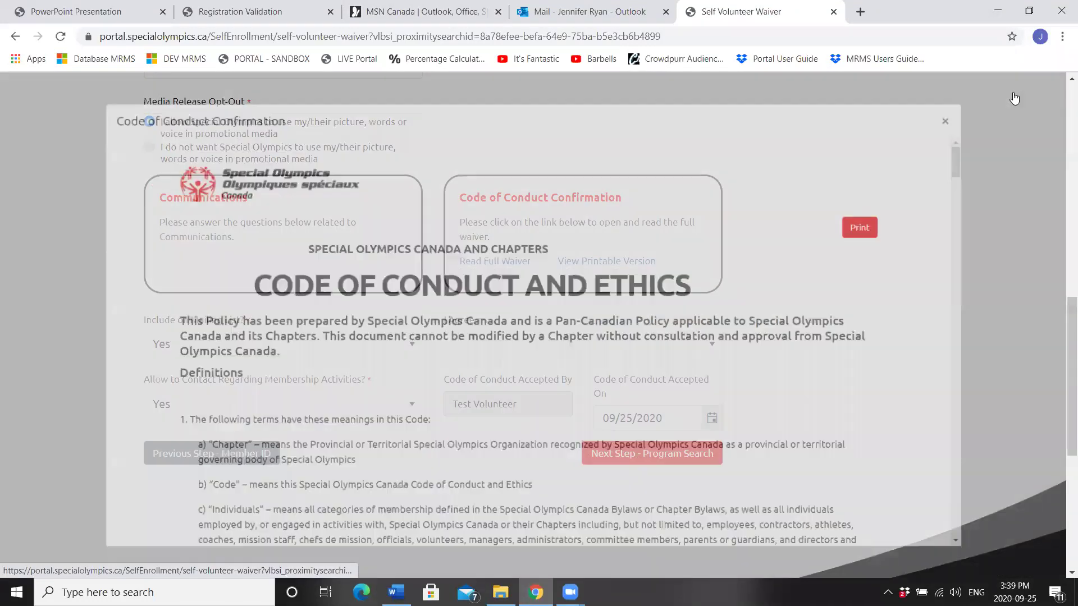
left_click(527, 344)
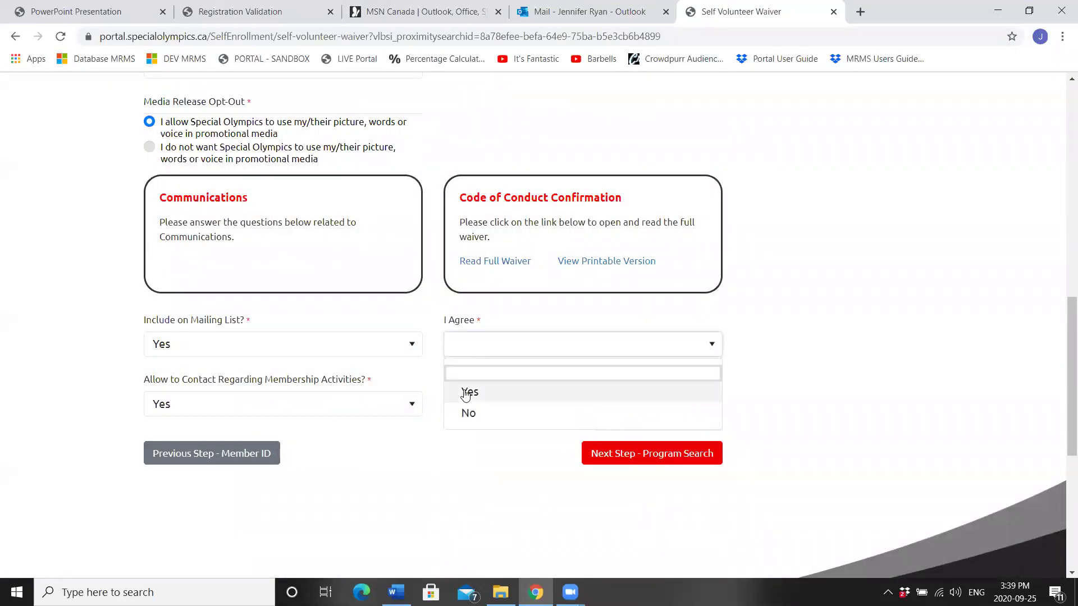
left_click(464, 392)
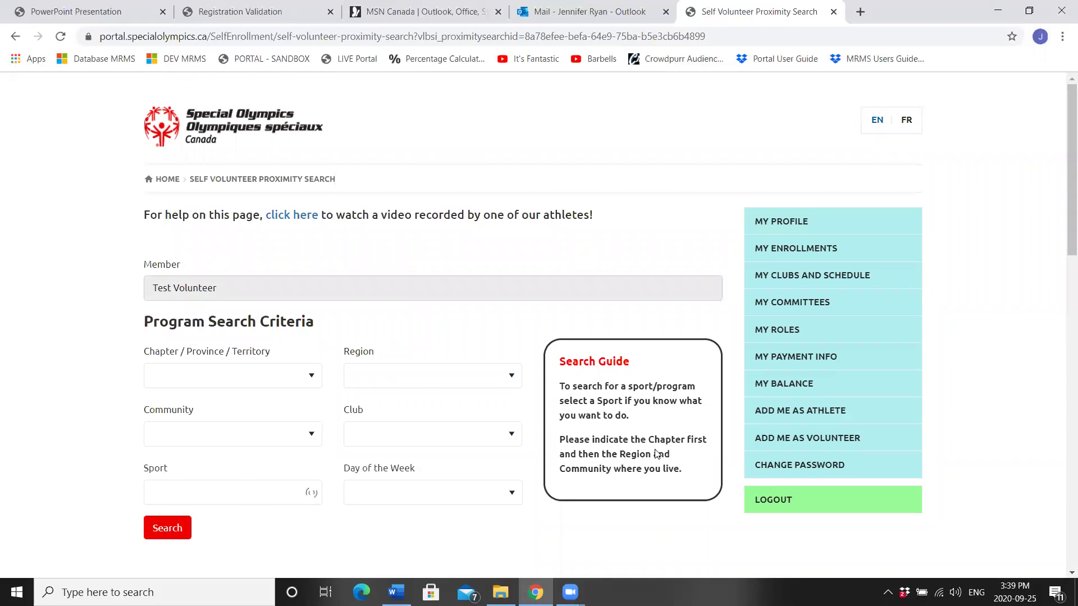
Step: Search SO Newfoundland & Labrador, Region 2 - Mount Pearl/South, Mount Pearl, and select Mount Pearl Athletics
left_click(316, 381)
left_click(306, 515)
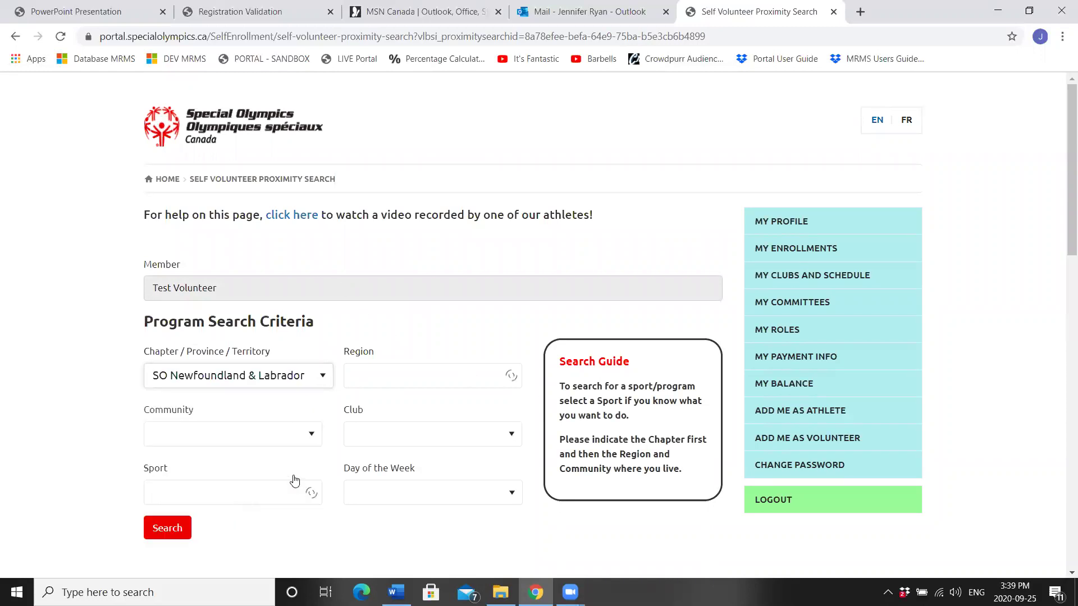
left_click(404, 376)
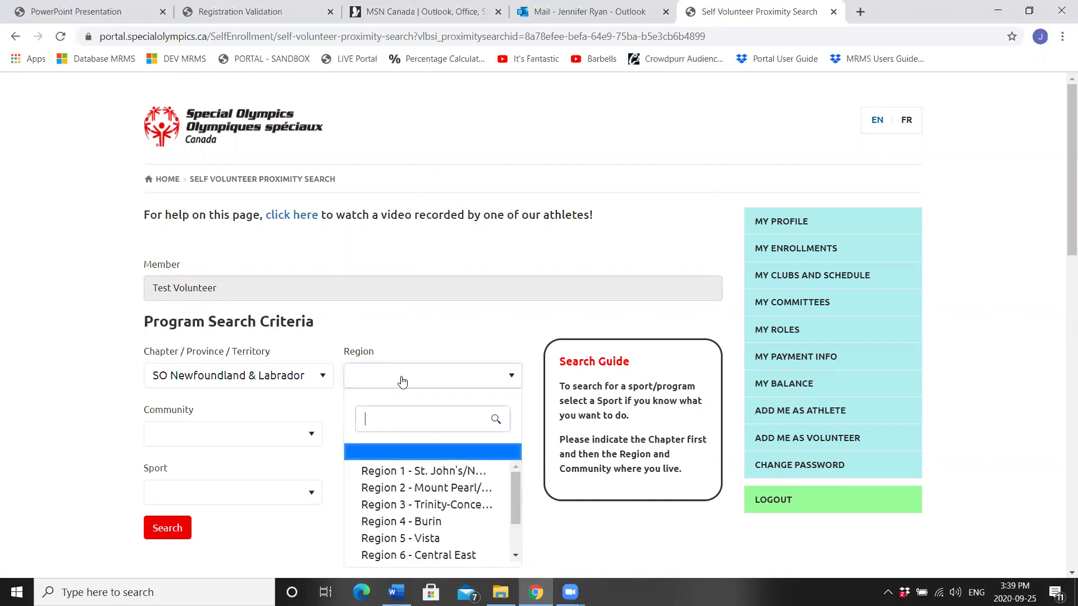
left_click(410, 489)
left_click(190, 437)
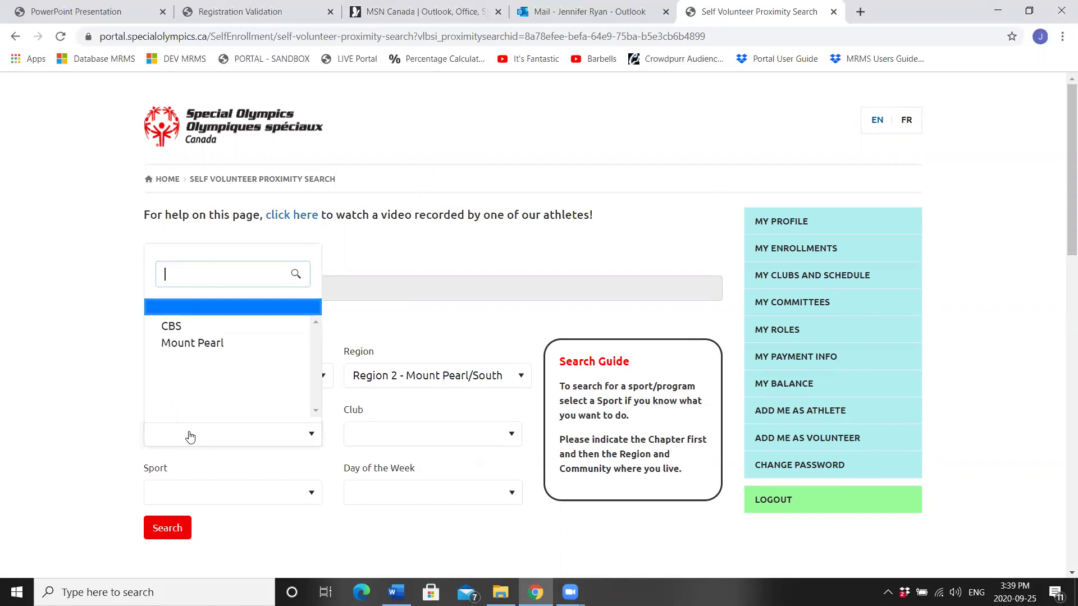
left_click(190, 345)
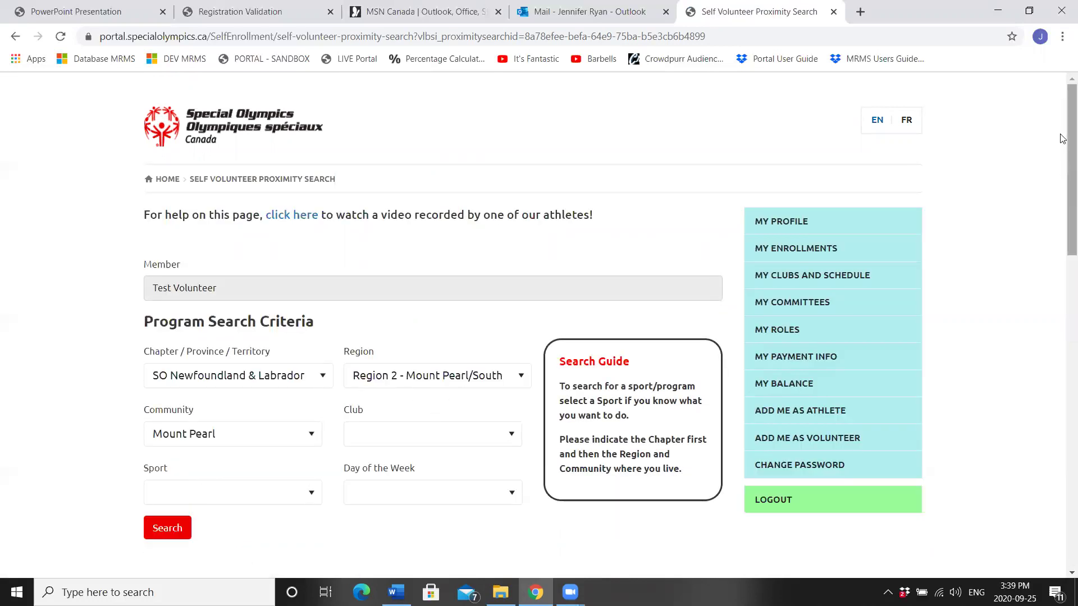
left_click_drag(1063, 138, 1062, 280)
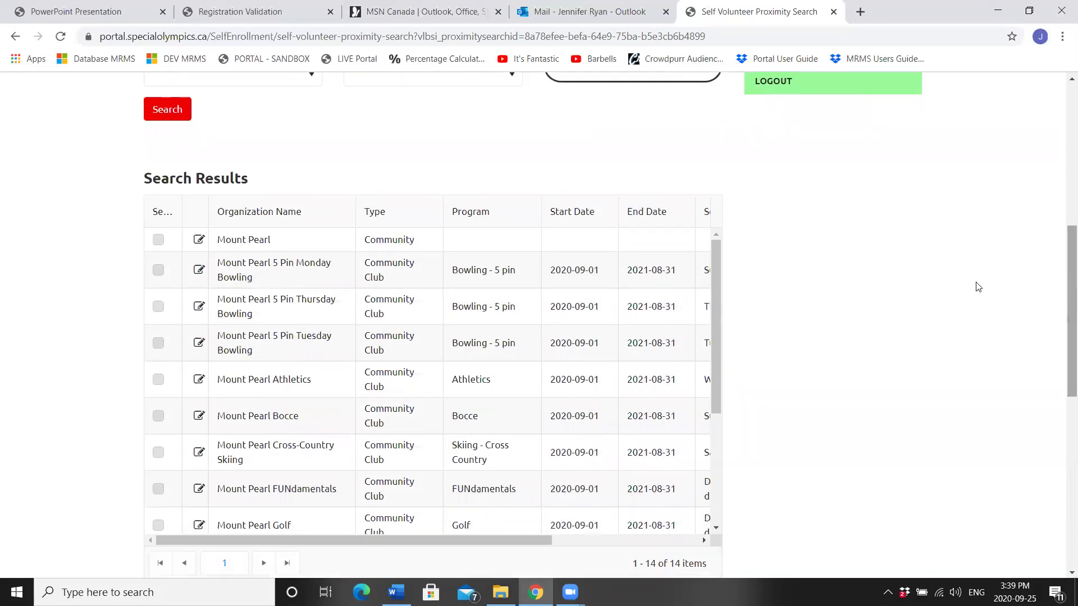
left_click(159, 380)
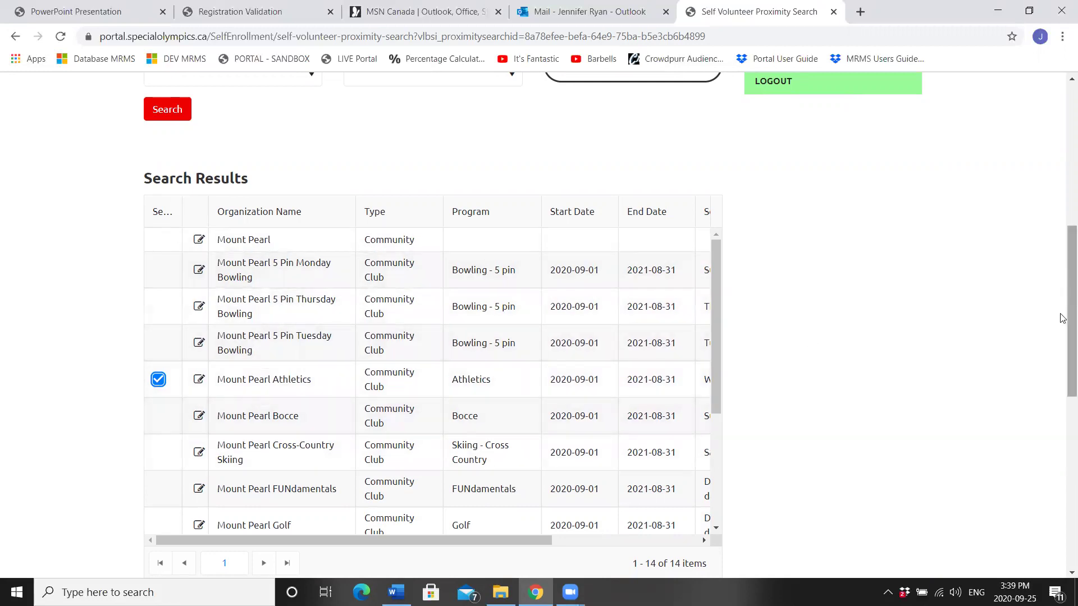
left_click_drag(1062, 310, 1061, 357)
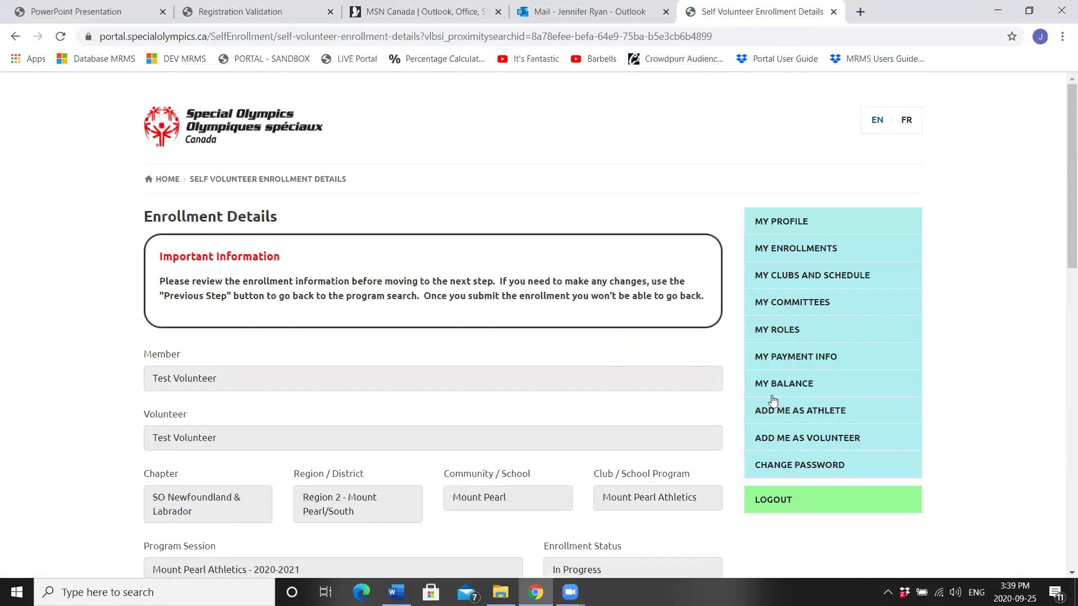
Step: Try Coach as the Mount Pearl Athletics volunteer category and look at the coaching roles
scroll(883, 241, "down", 4)
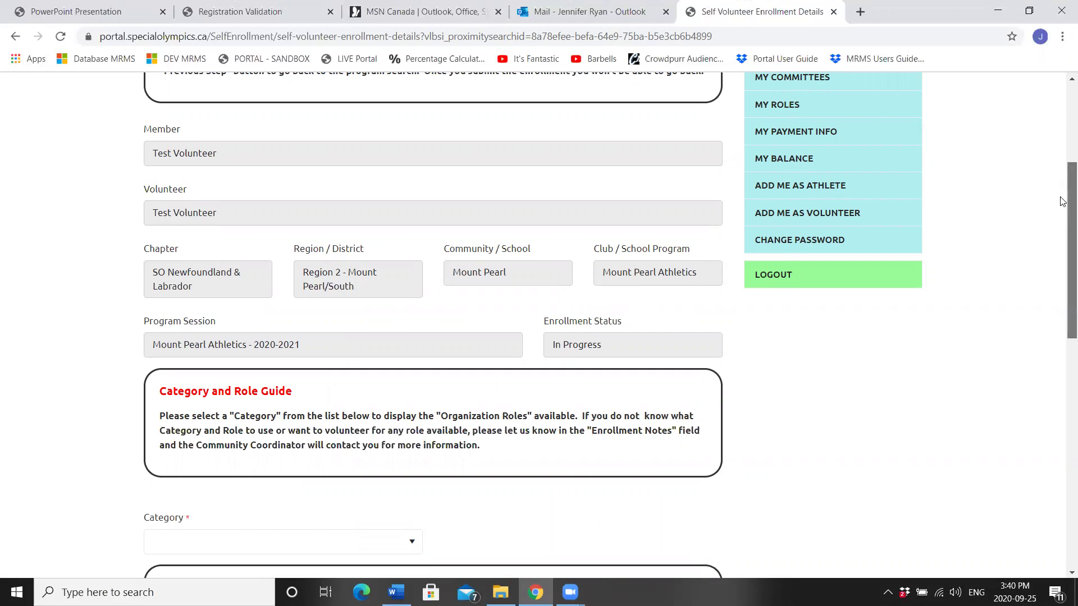
left_click_drag(1062, 201, 1063, 269)
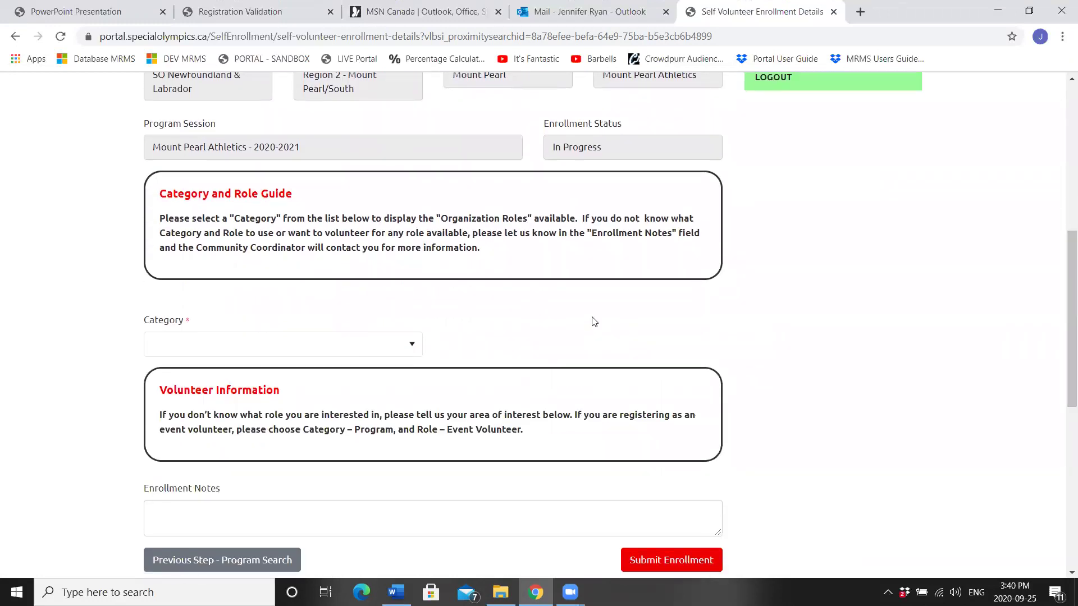
left_click(348, 350)
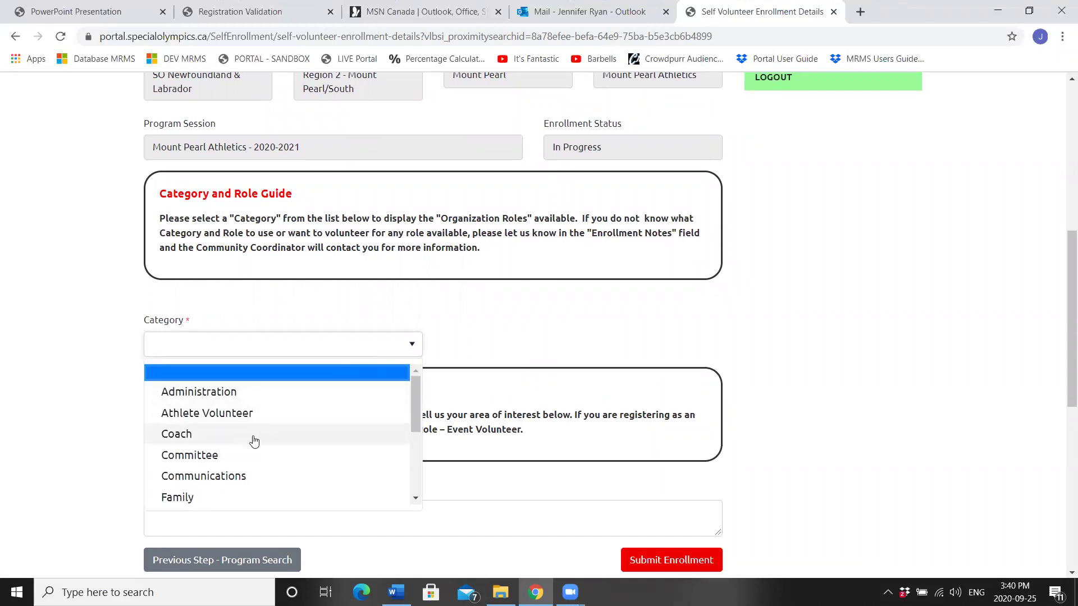
left_click_drag(415, 390, 420, 443)
left_click(353, 345)
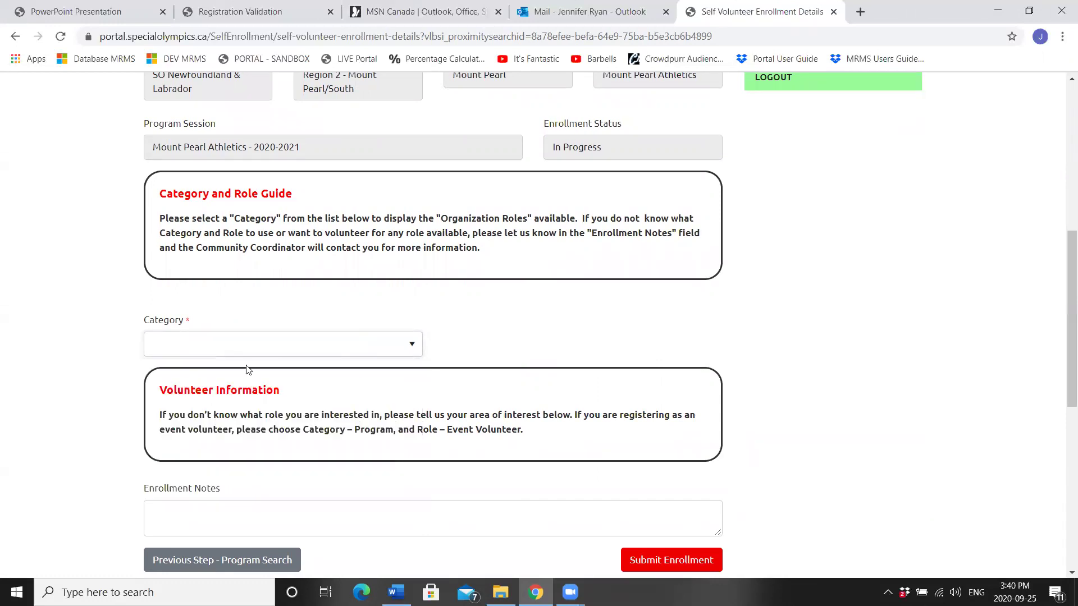
left_click(395, 354)
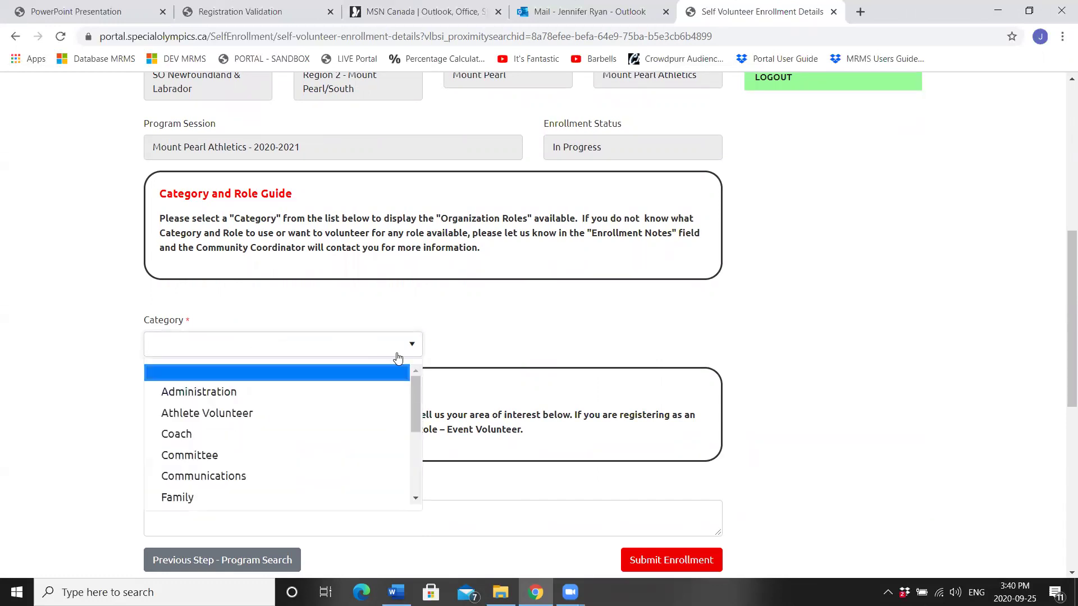
left_click(212, 436)
left_click(529, 349)
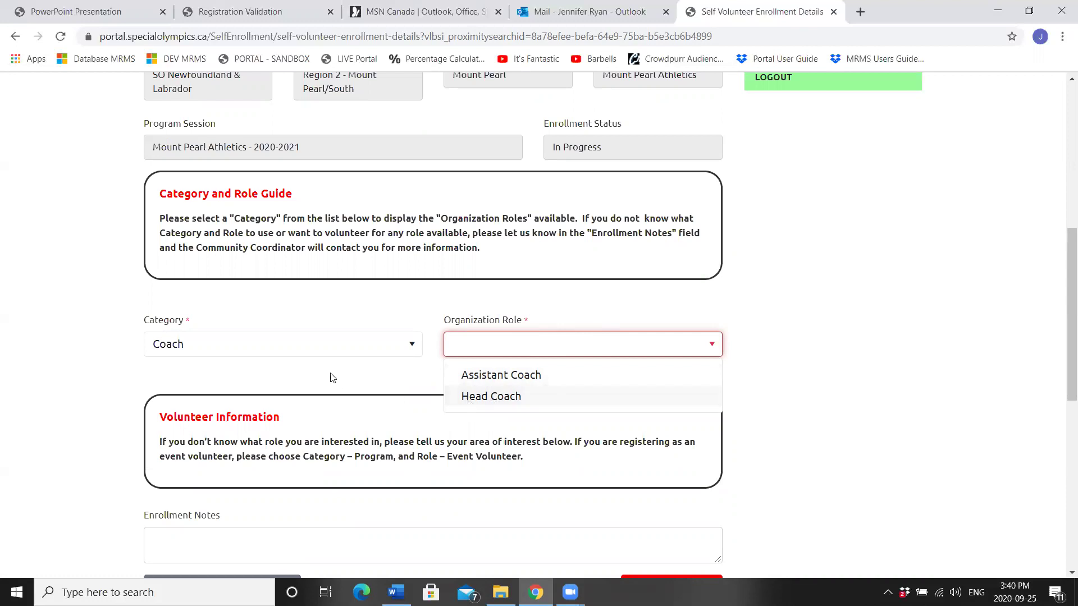
Step: Change the category to Program and choose the Program Volunteer role
left_click(330, 353)
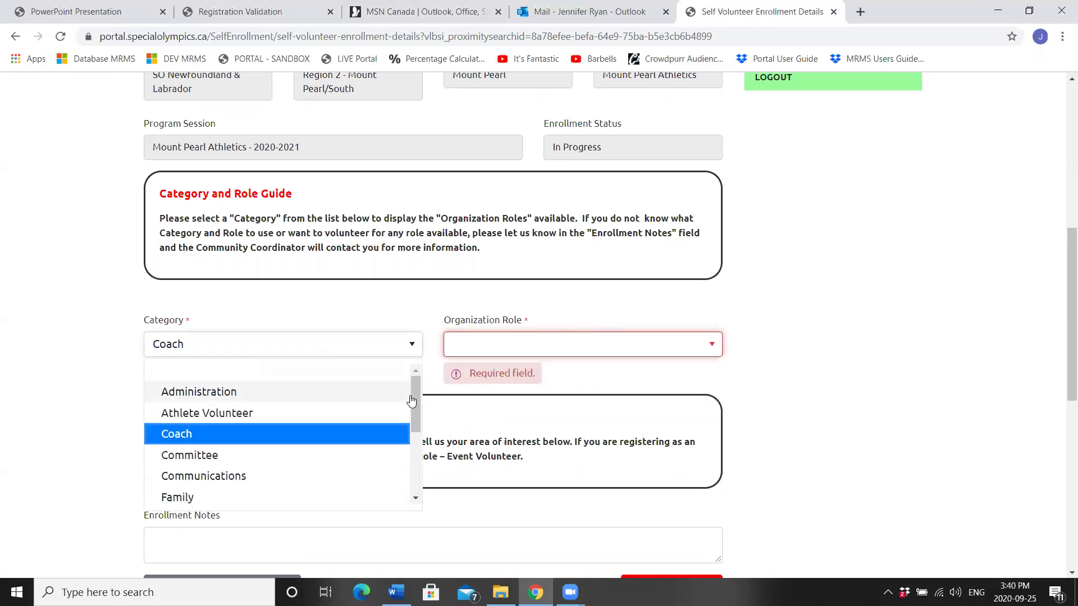
scroll(412, 409, "down", 1)
scroll(412, 416, "down", 2)
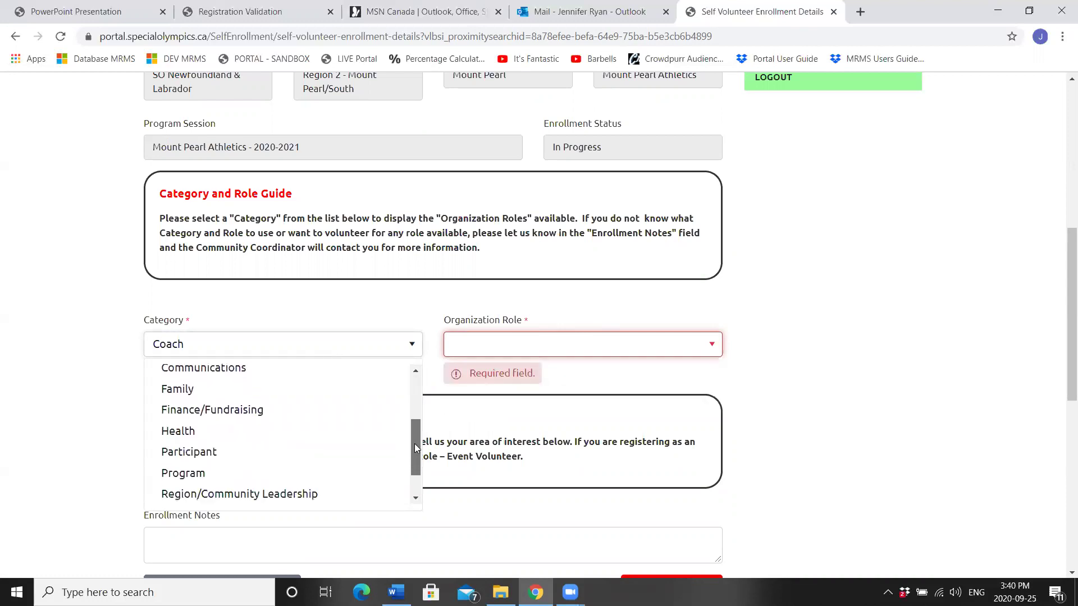
left_click(183, 473)
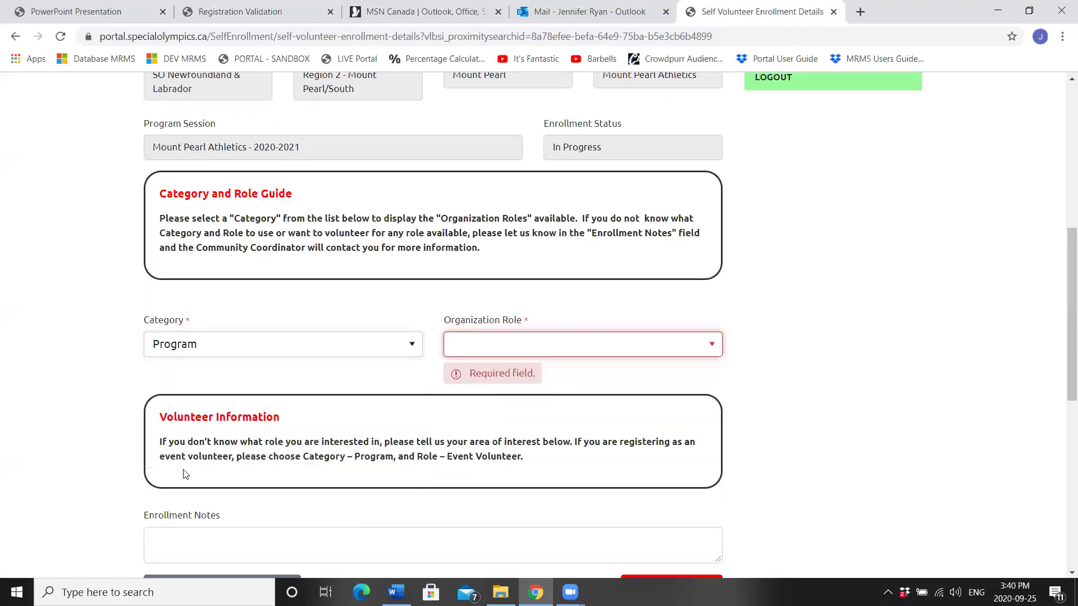
left_click(596, 351)
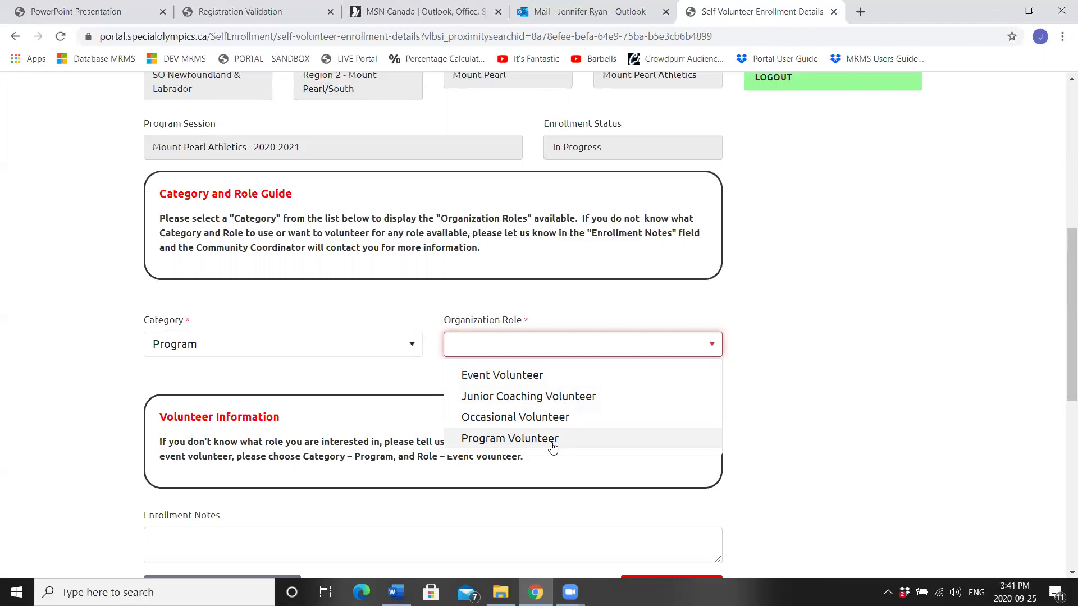
left_click(324, 382)
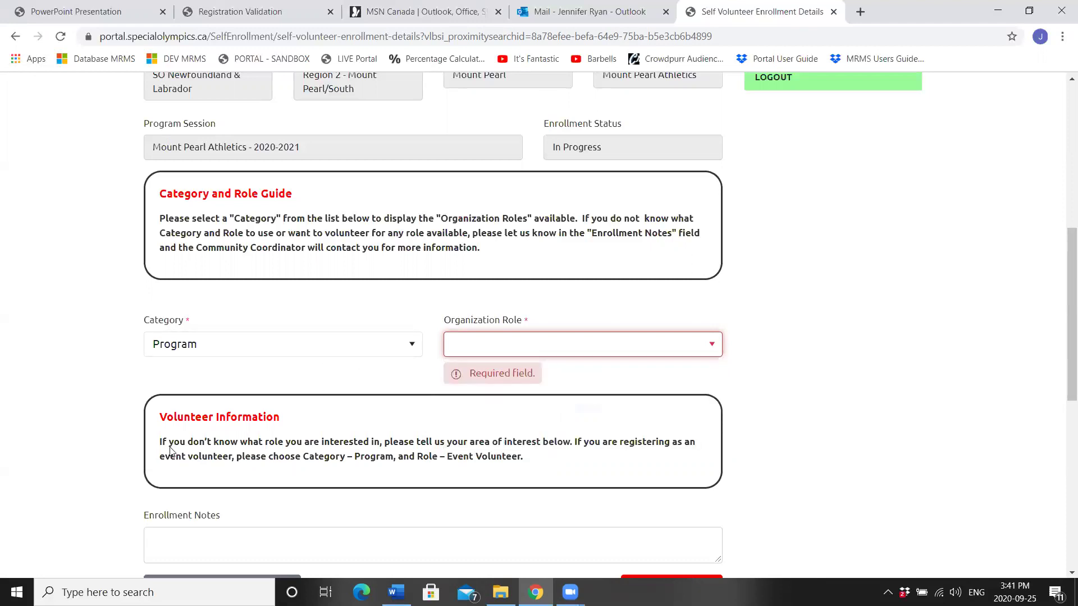
left_click(567, 352)
left_click(554, 440)
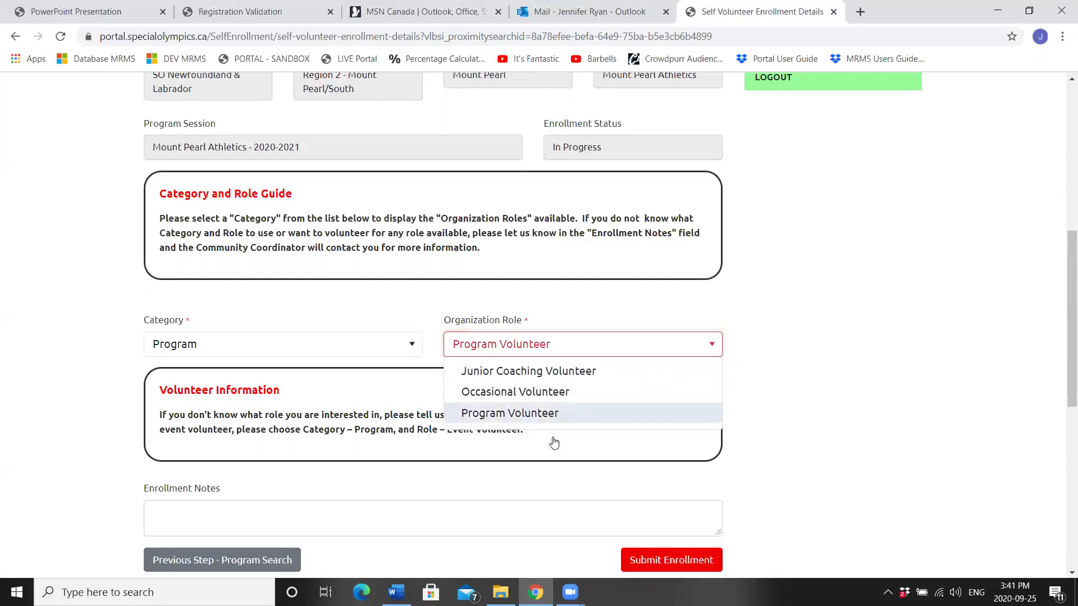
left_click(211, 499)
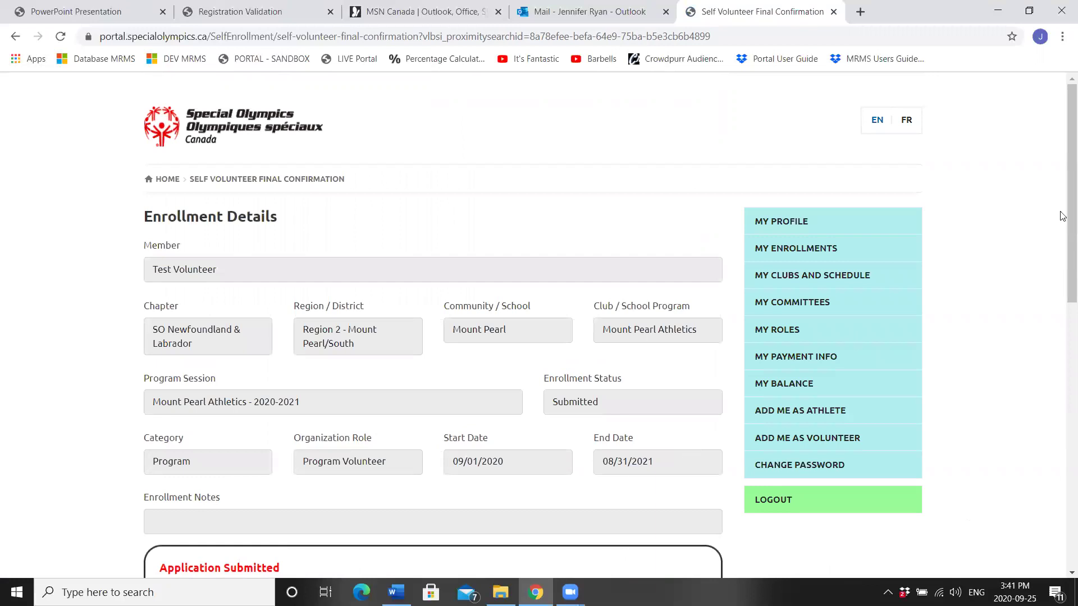
Step: Review the Application Submitted confirmation and begin a new volunteer enrollment
scroll(1063, 168, "down", 3)
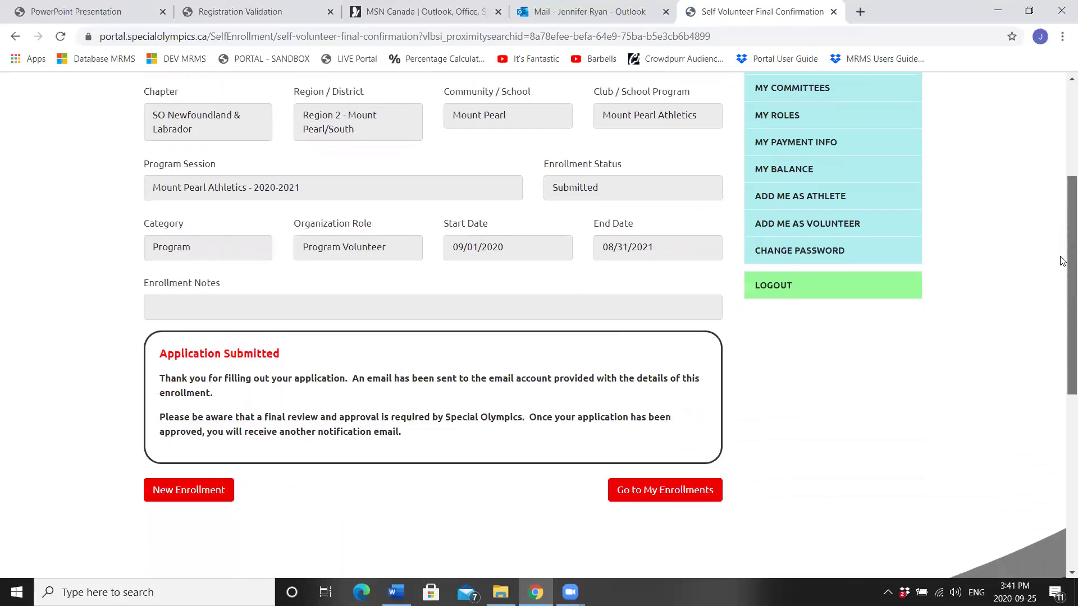
left_click_drag(162, 354, 303, 345)
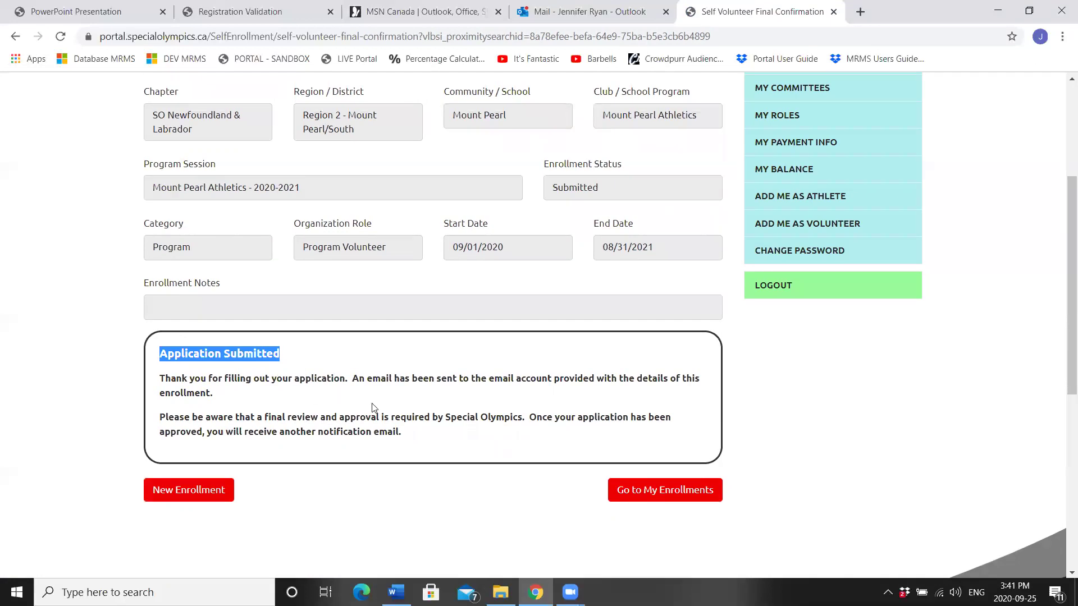
left_click(425, 434)
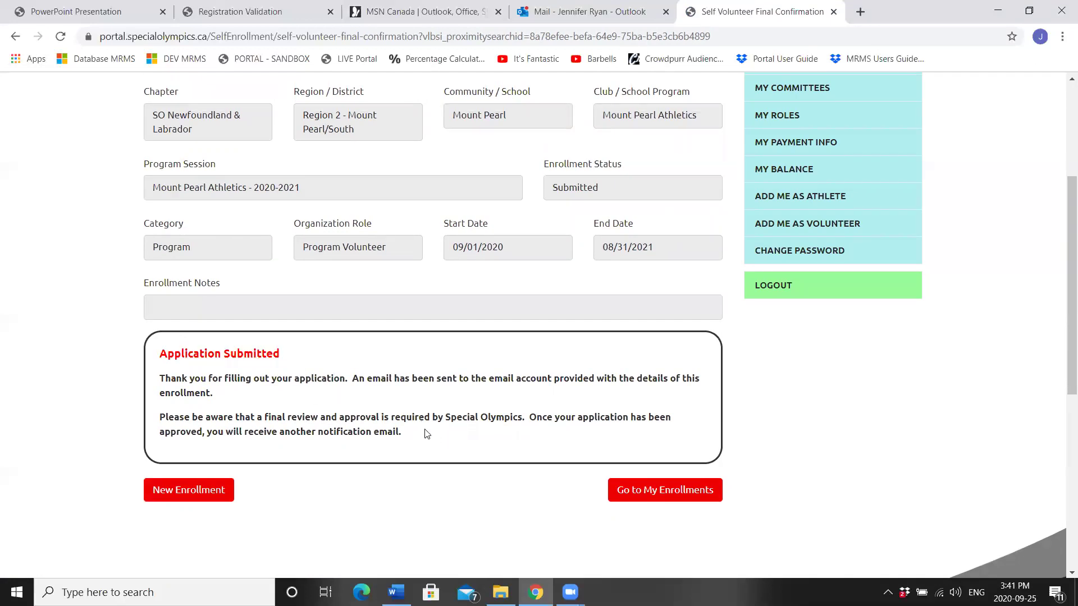
left_click(192, 498)
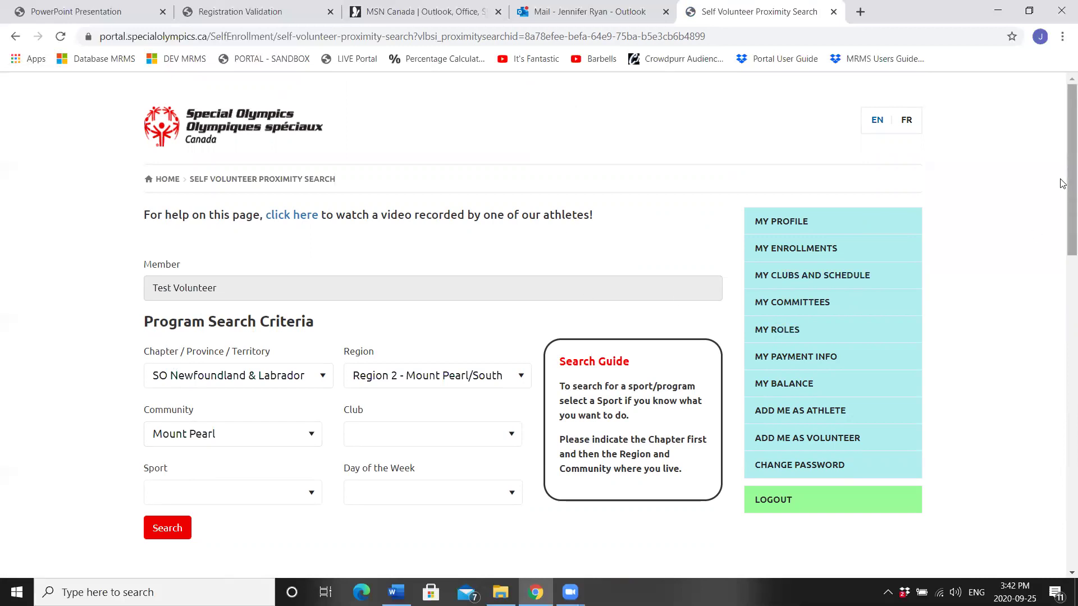
Step: Select Mount Pearl Cross-Country Skiing from the program search results
left_click_drag(1062, 183, 1062, 335)
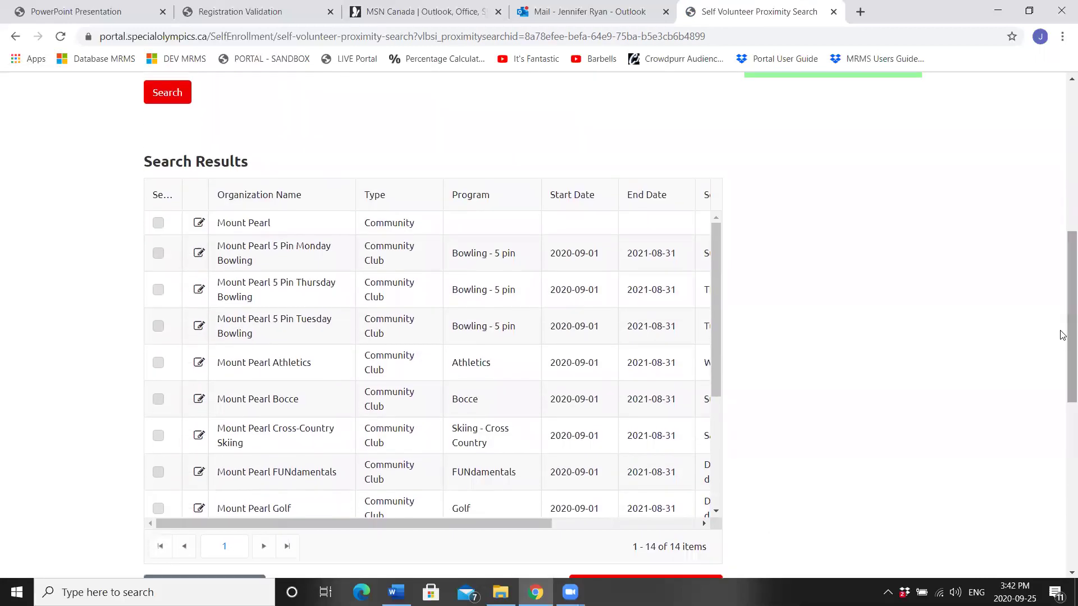
left_click(159, 436)
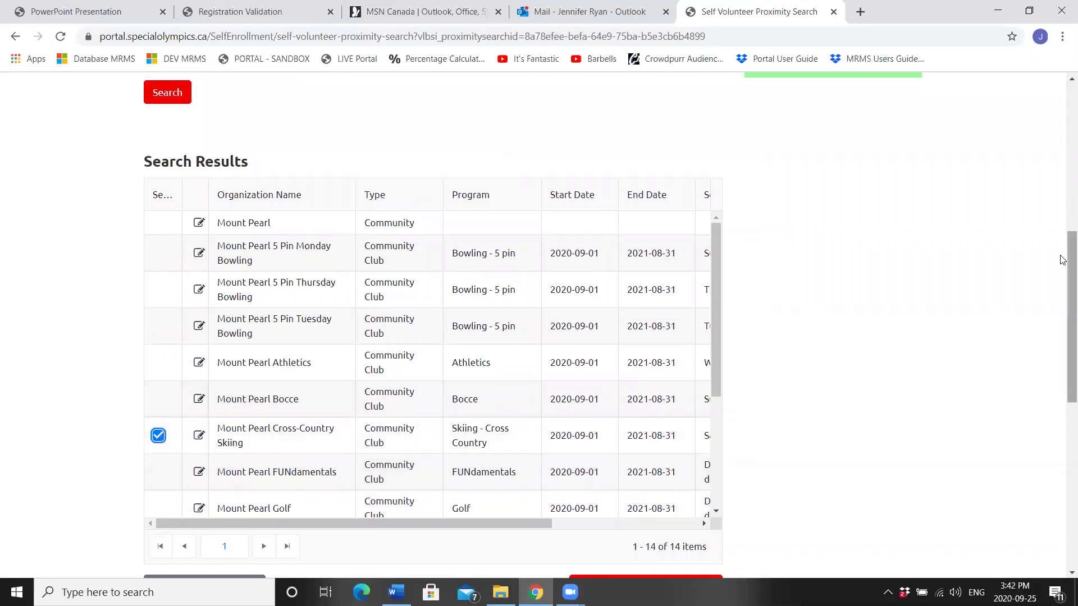
left_click_drag(1062, 265, 1062, 314)
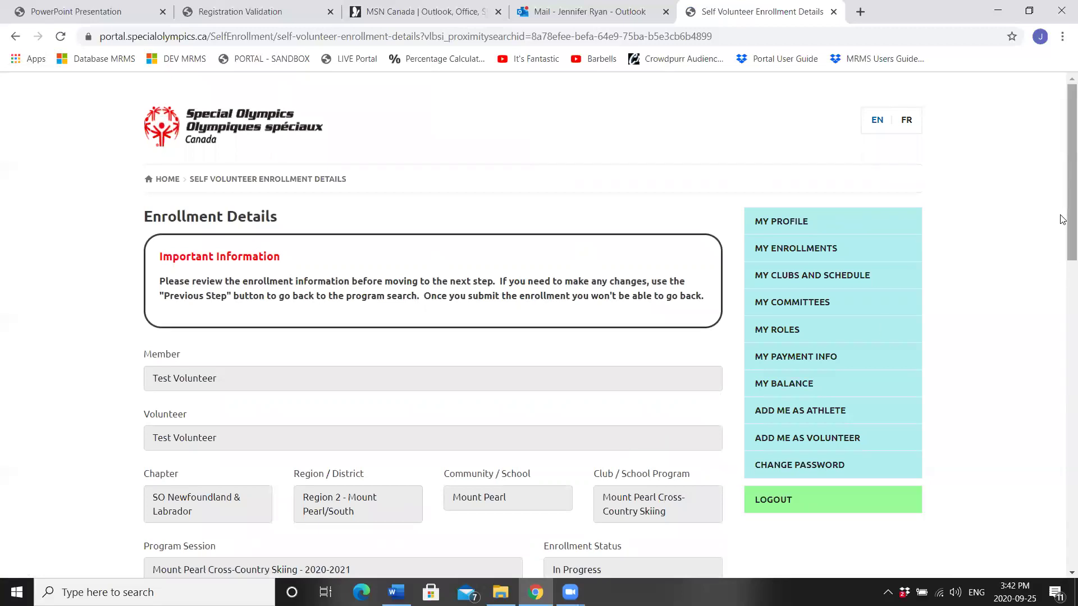
Step: Set the enrollment category to Coach with the Head Coach role
scroll(1061, 236, "down", 5)
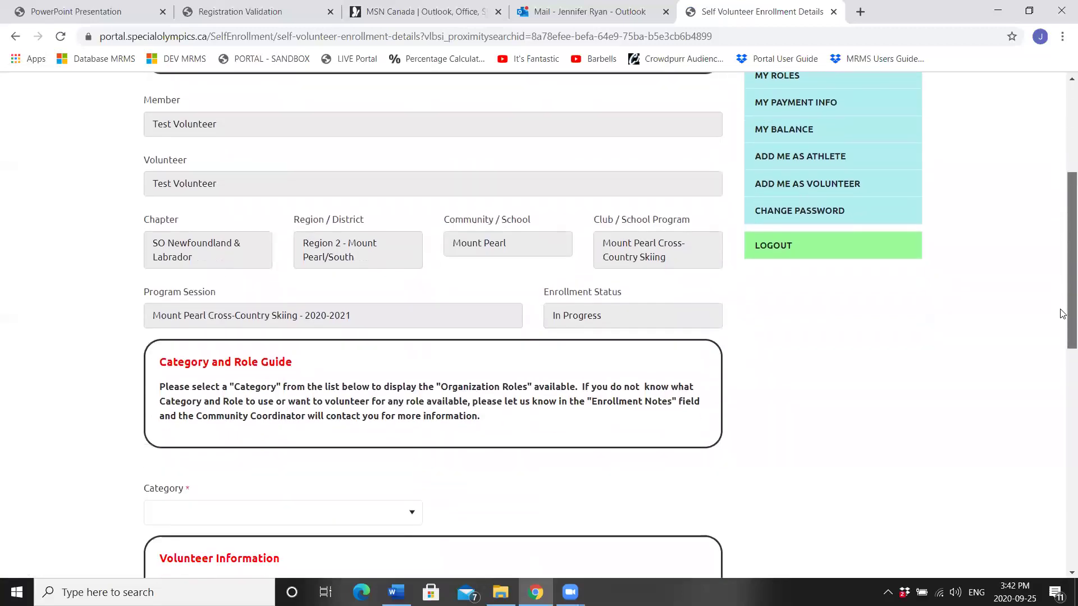
scroll(1063, 317, "down", 2)
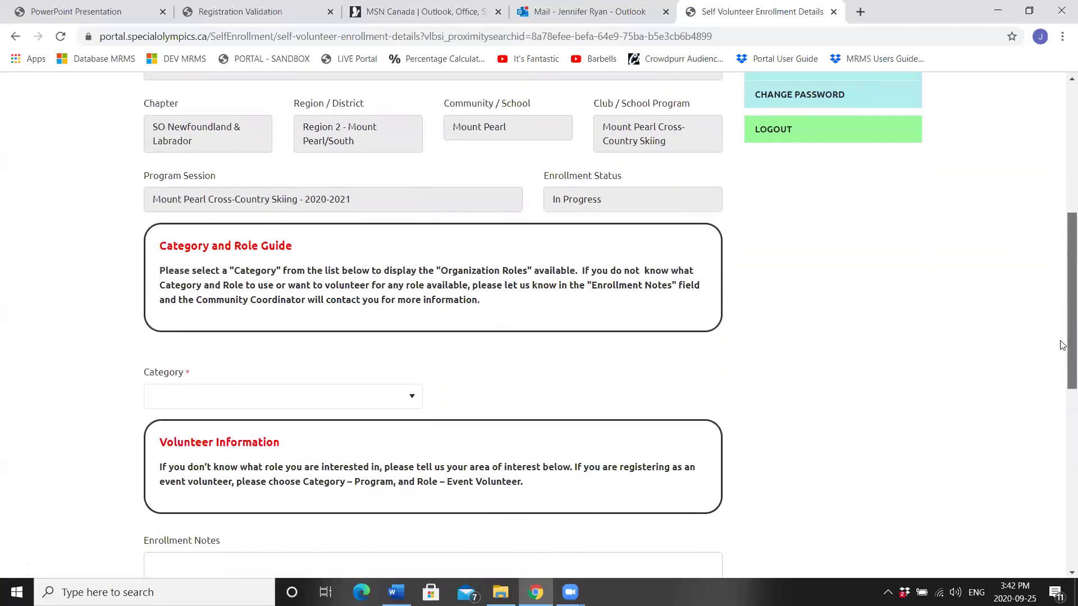
left_click(296, 398)
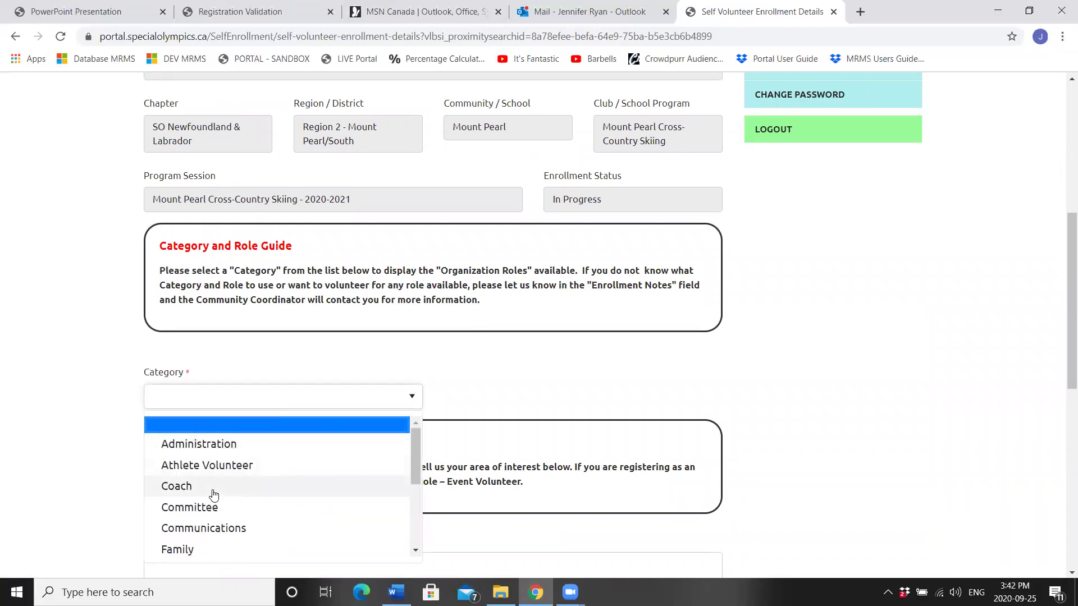
left_click(213, 494)
left_click(525, 393)
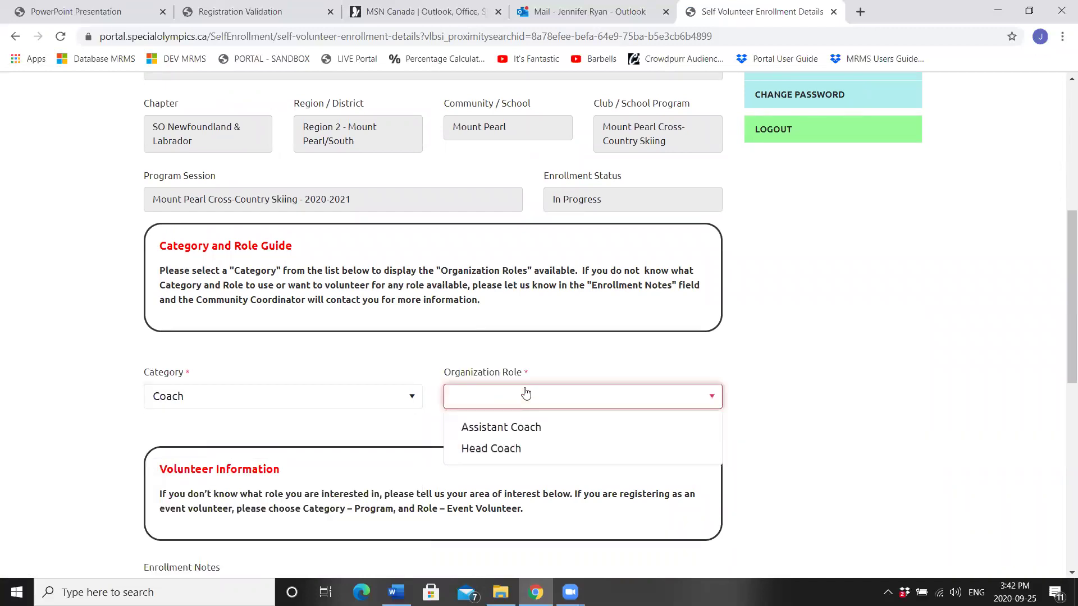
left_click(492, 449)
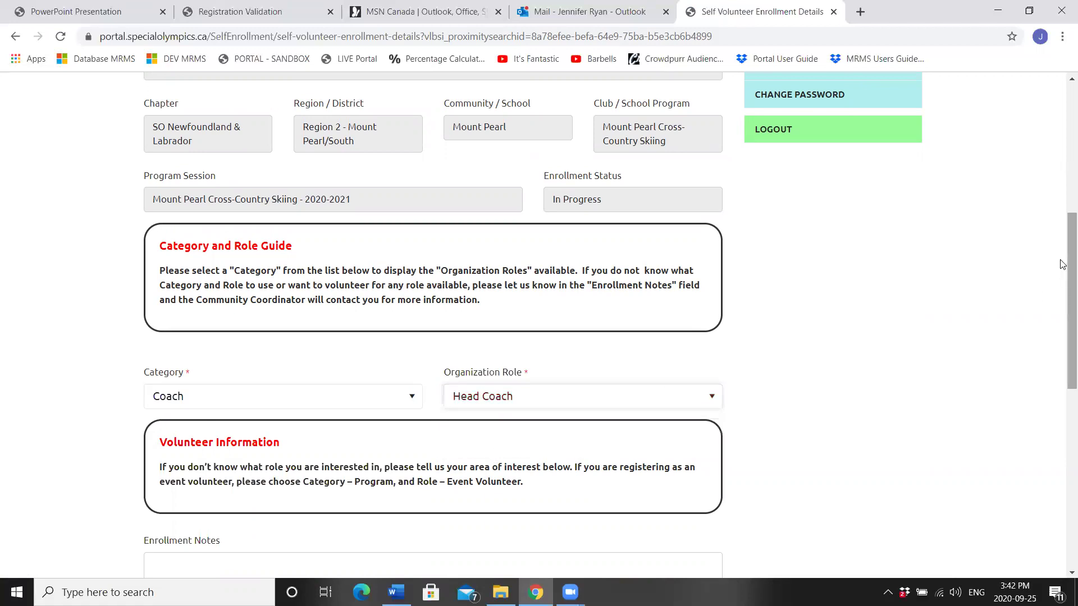
scroll(776, 370, "down", 4)
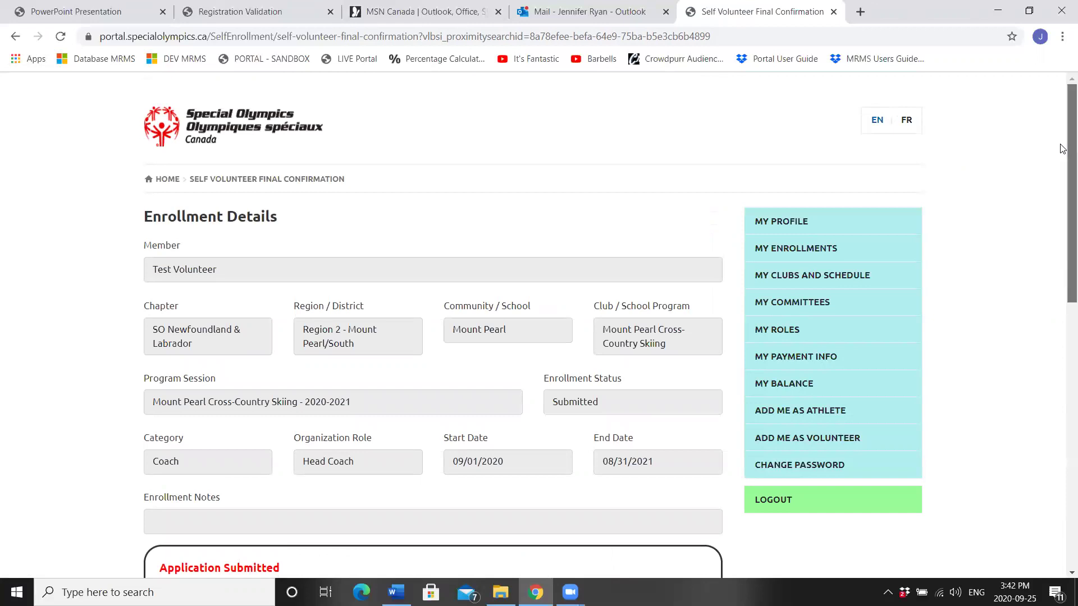
Step: Open My Enrollments to see the Cross-Country Skiing and Athletics enrollments listed as Submitted
scroll(1062, 233, "down", 2)
scroll(1063, 233, "down", 2)
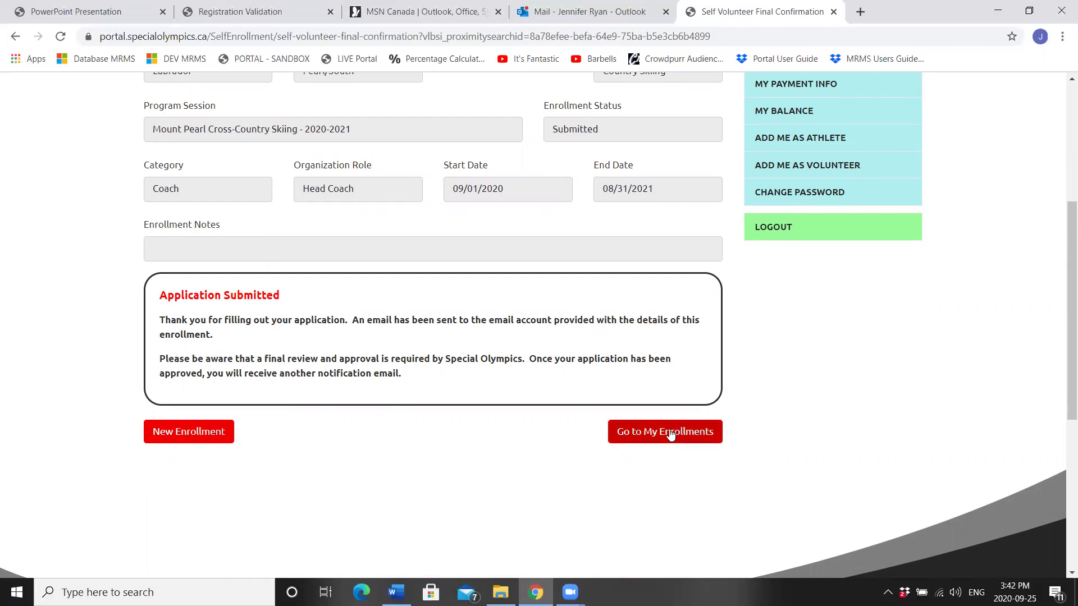
left_click(694, 434)
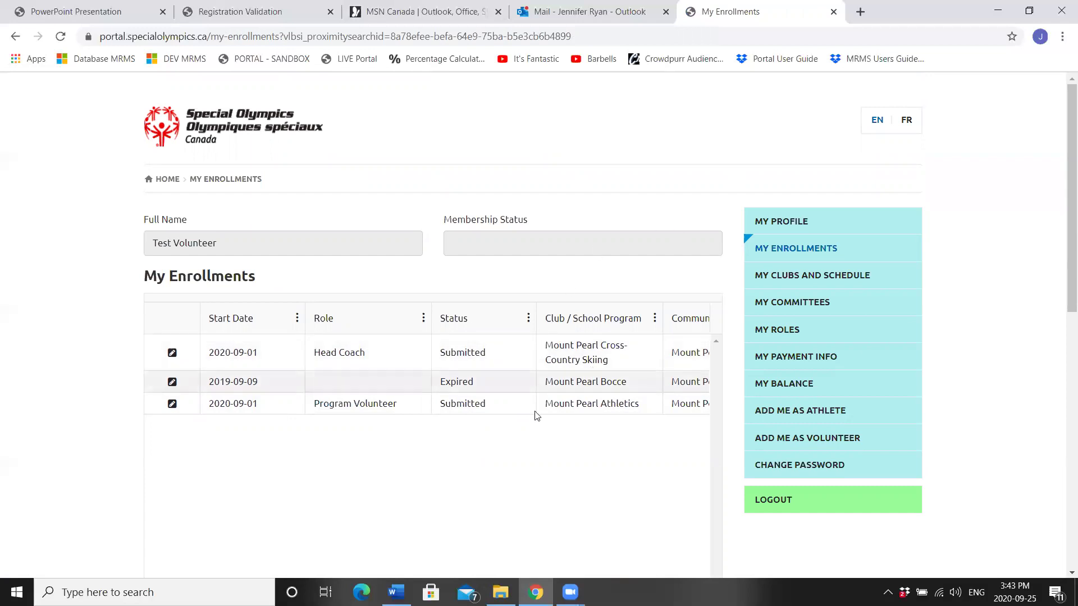
Step: Log out of the Membership Portal from the sidebar menu
left_click(771, 502)
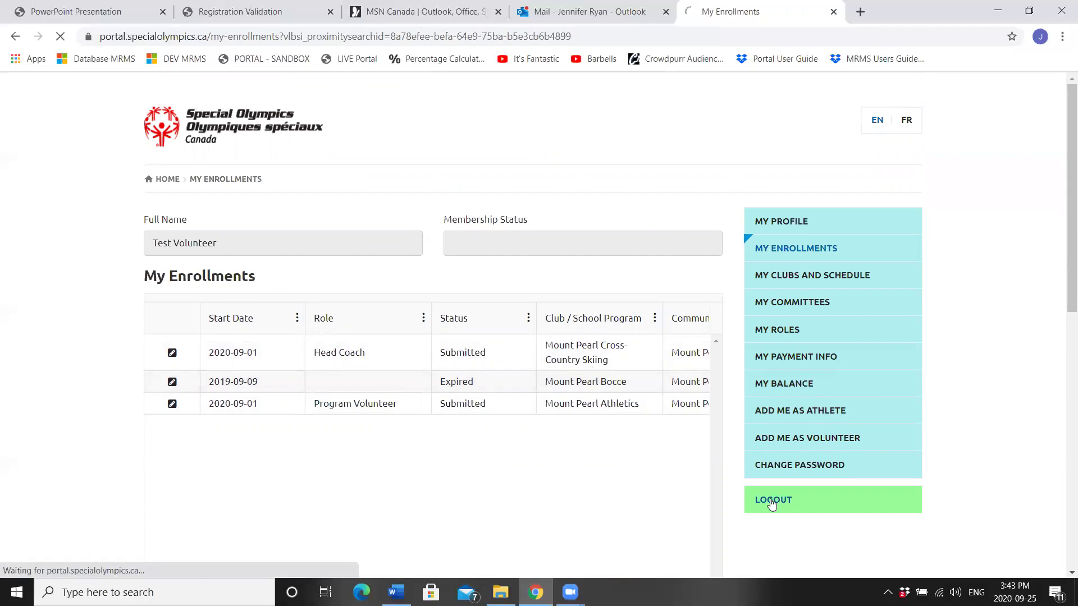